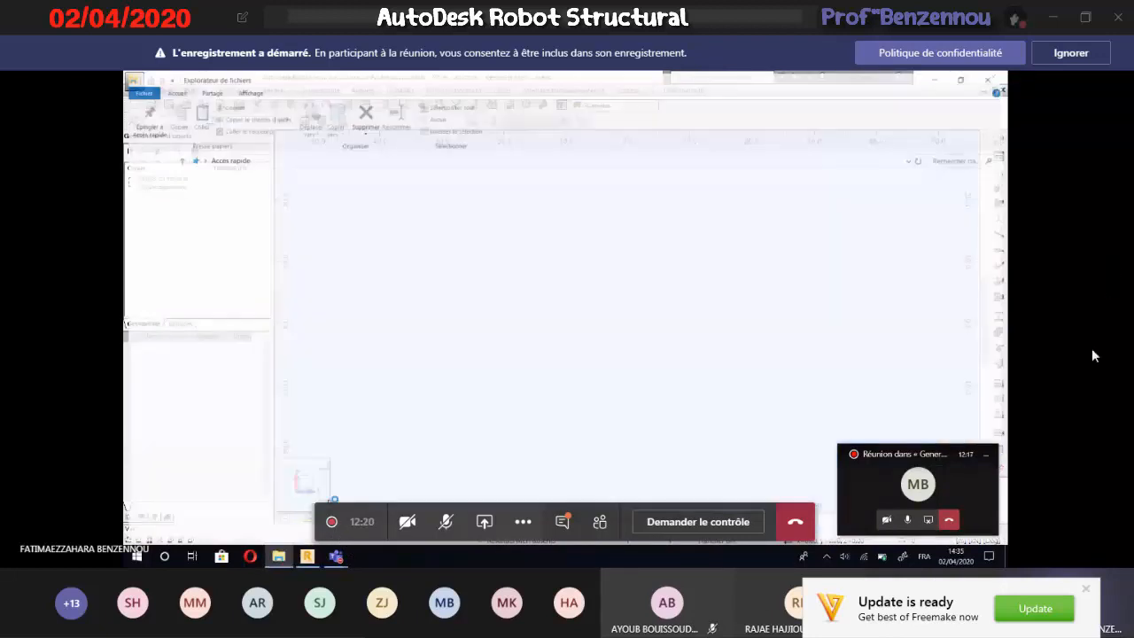
{"action": "left_click", "coordinate": [1090, 586]}
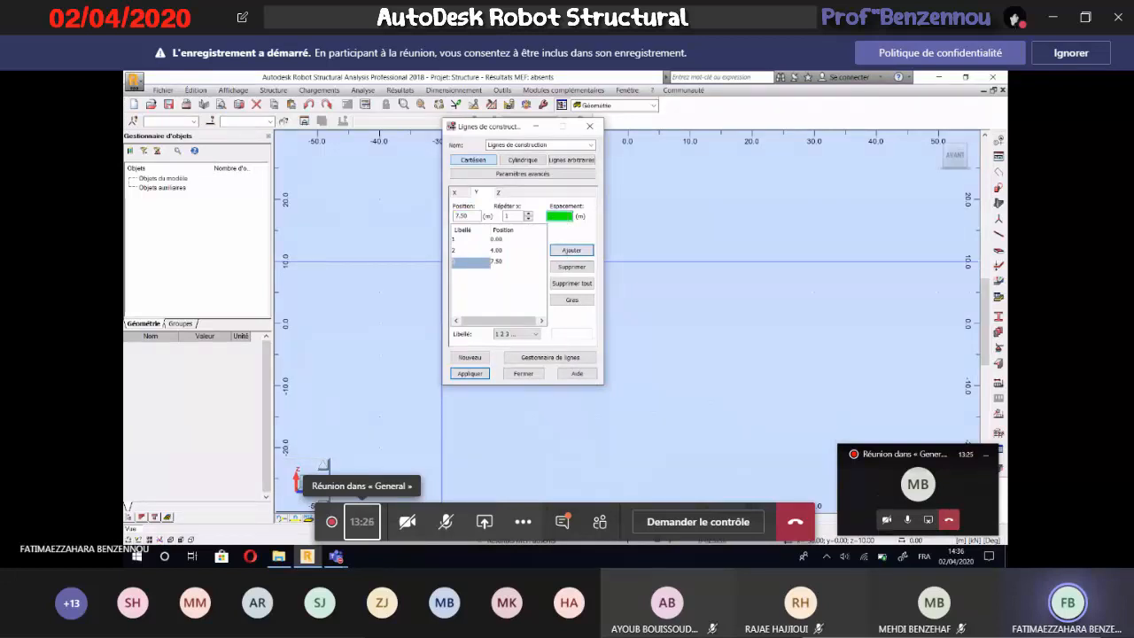
Add the remaining Y-direction construction lines beyond the 7.50 m line
{"action": "type", "text": "3.75"}
{"action": "key", "text": "Return"}
{"action": "left_click", "coordinate": [499, 193]}
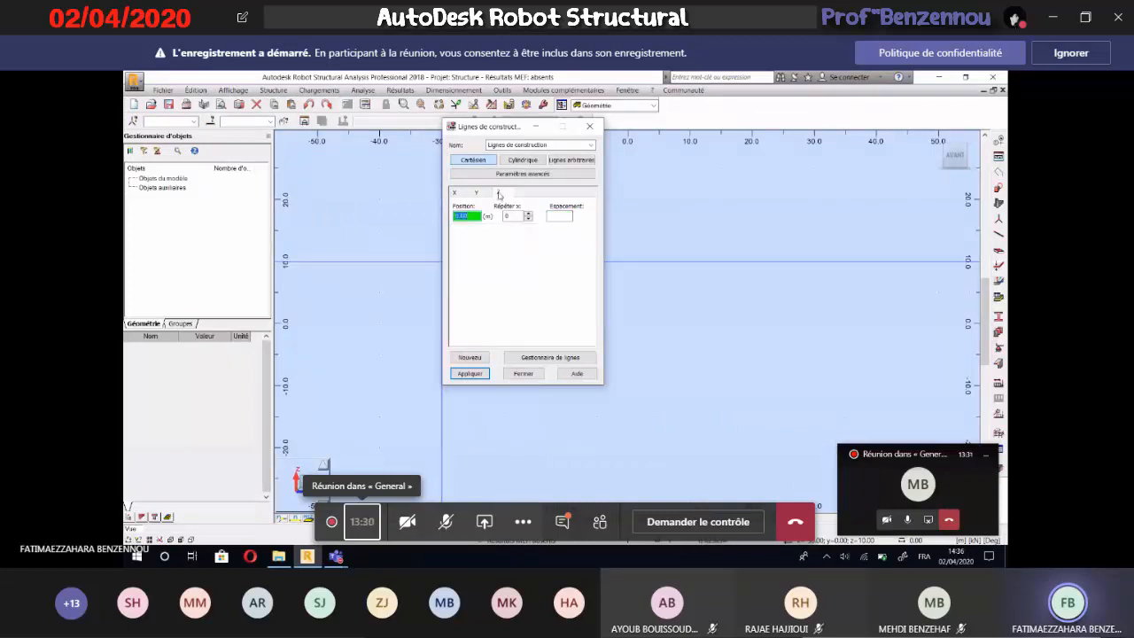
{"action": "key", "text": "Tab"}
{"action": "key", "text": "Tab"}
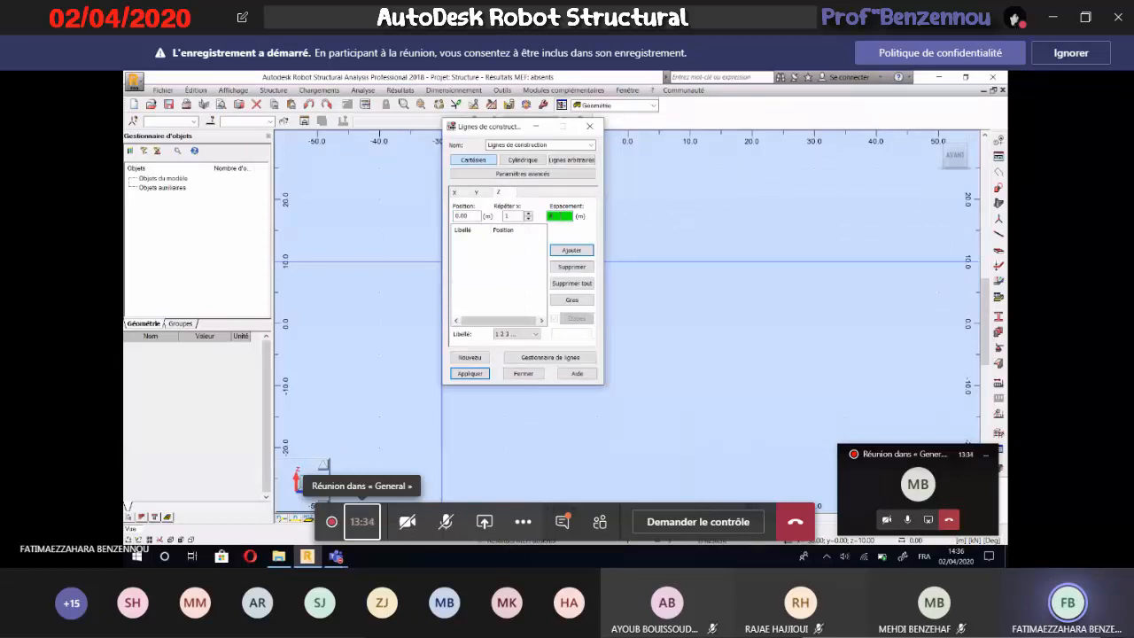
{"action": "left_click", "coordinate": [511, 334]}
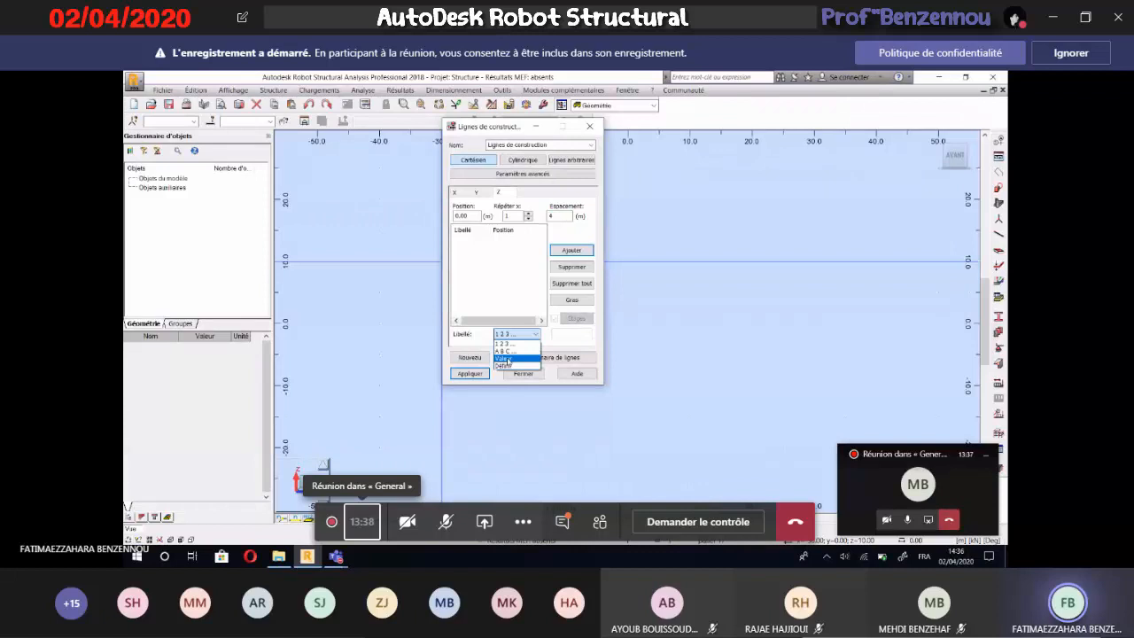
{"action": "left_click", "coordinate": [504, 358]}
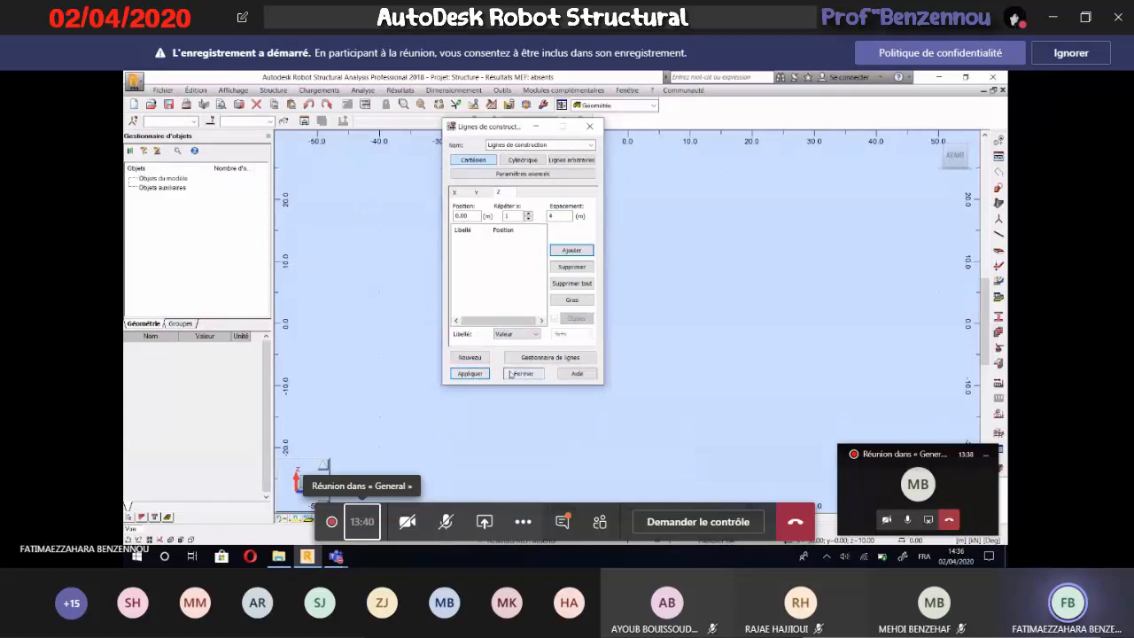
{"action": "left_click", "coordinate": [520, 373]}
Add Z construction lines at 0.00 and 4.00 m labelled by value (Valeur), apply the grid, and show the XY plan view
{"action": "left_click", "coordinate": [273, 91]}
{"action": "left_click", "coordinate": [293, 116]}
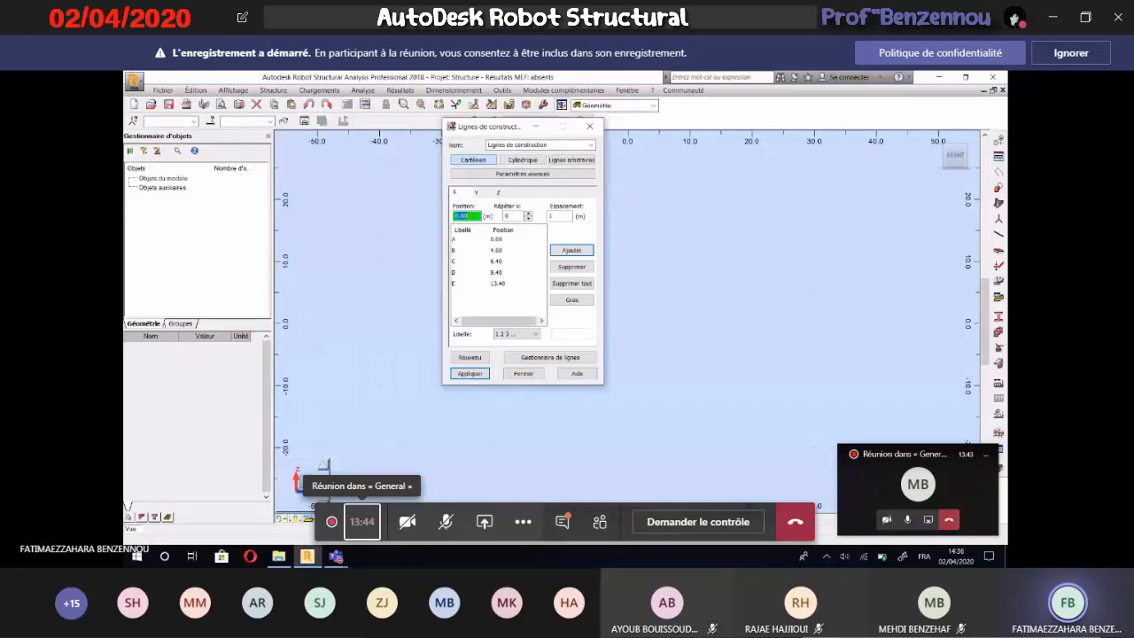
{"action": "left_click", "coordinate": [483, 194]}
{"action": "left_click", "coordinate": [498, 192]}
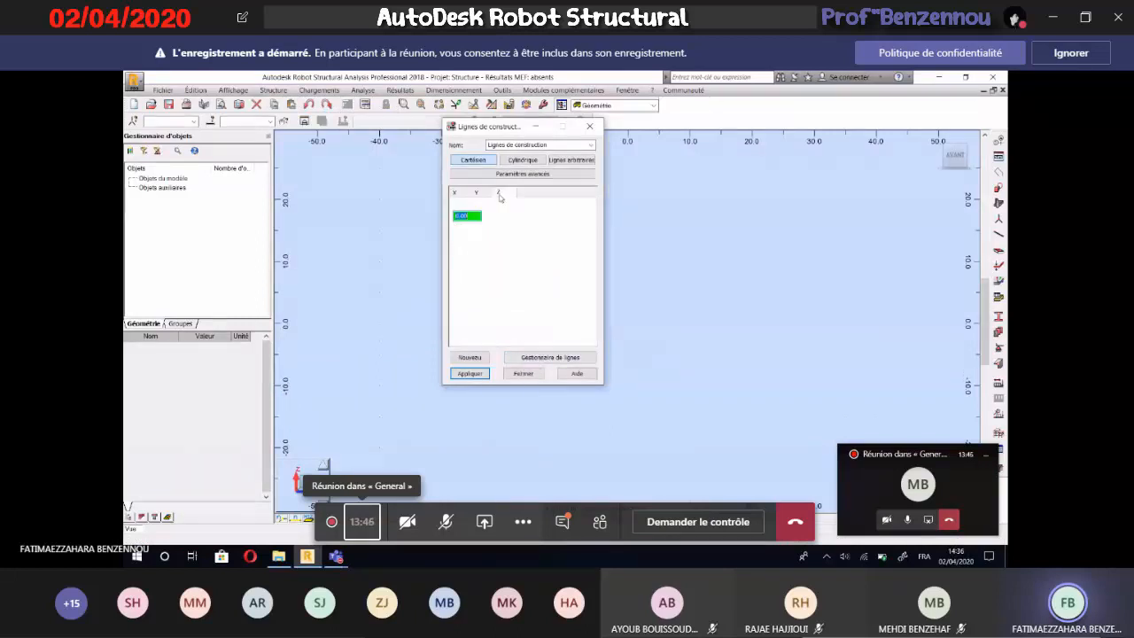
{"action": "key", "text": "Tab"}
{"action": "key", "text": "Tab"}
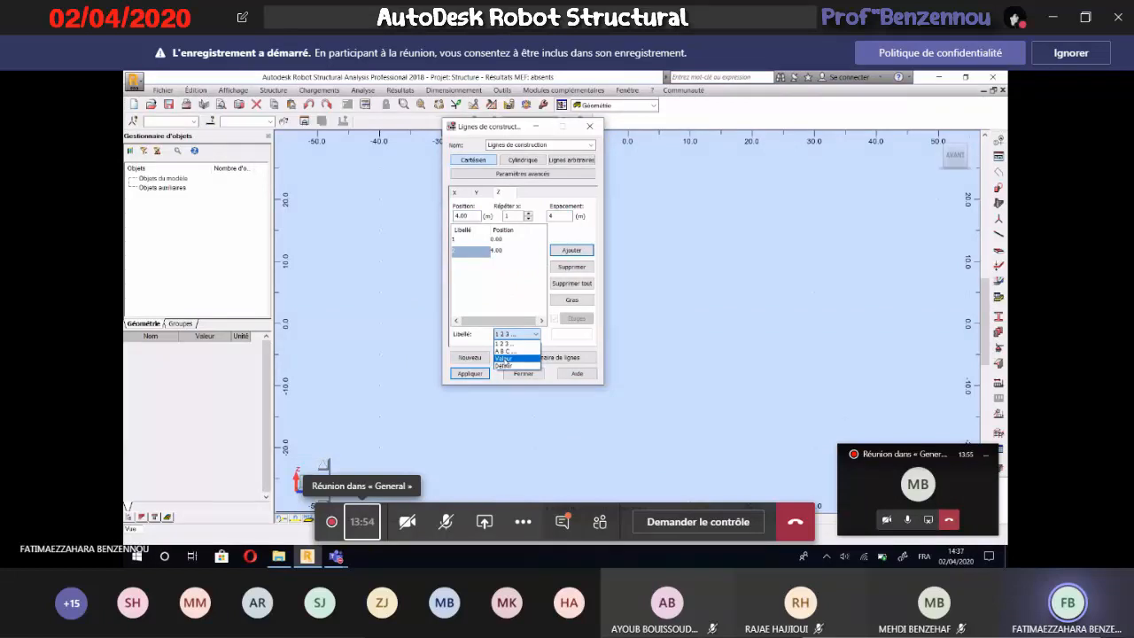
{"action": "left_click", "coordinate": [503, 358]}
{"action": "left_click", "coordinate": [470, 373]}
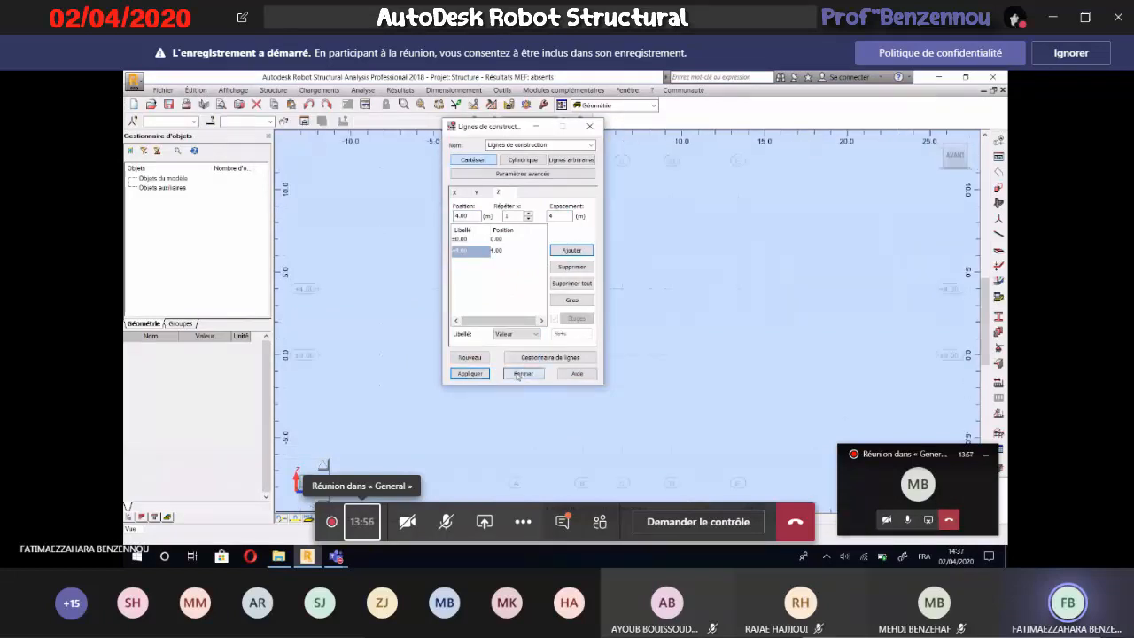
{"action": "left_click", "coordinate": [519, 374]}
{"action": "left_click", "coordinate": [516, 511]}
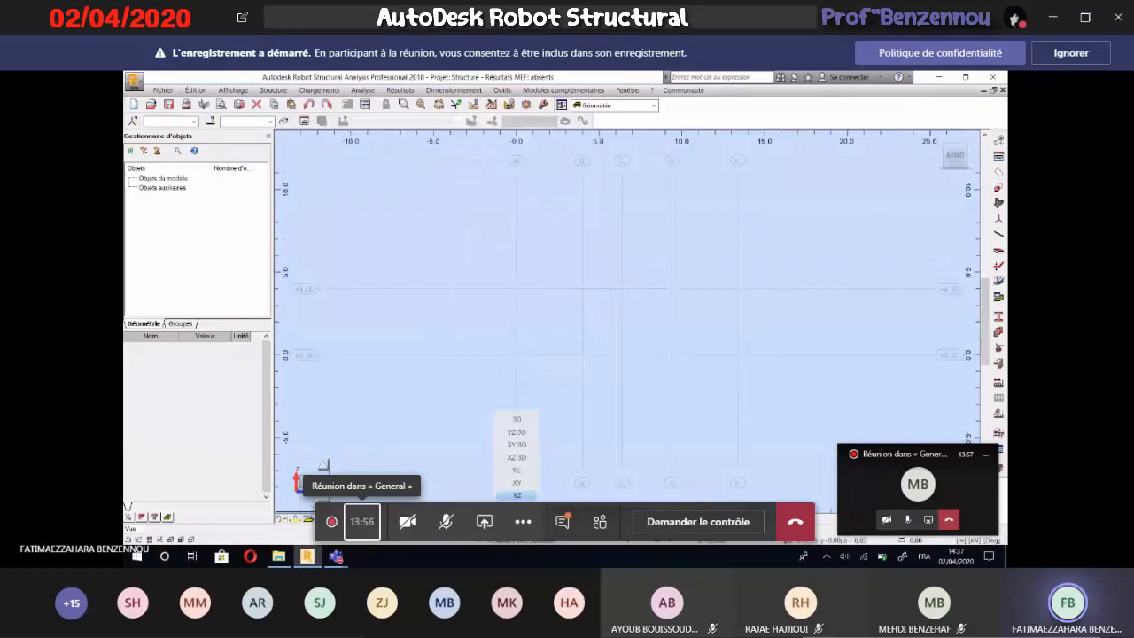
{"action": "left_click", "coordinate": [517, 482]}
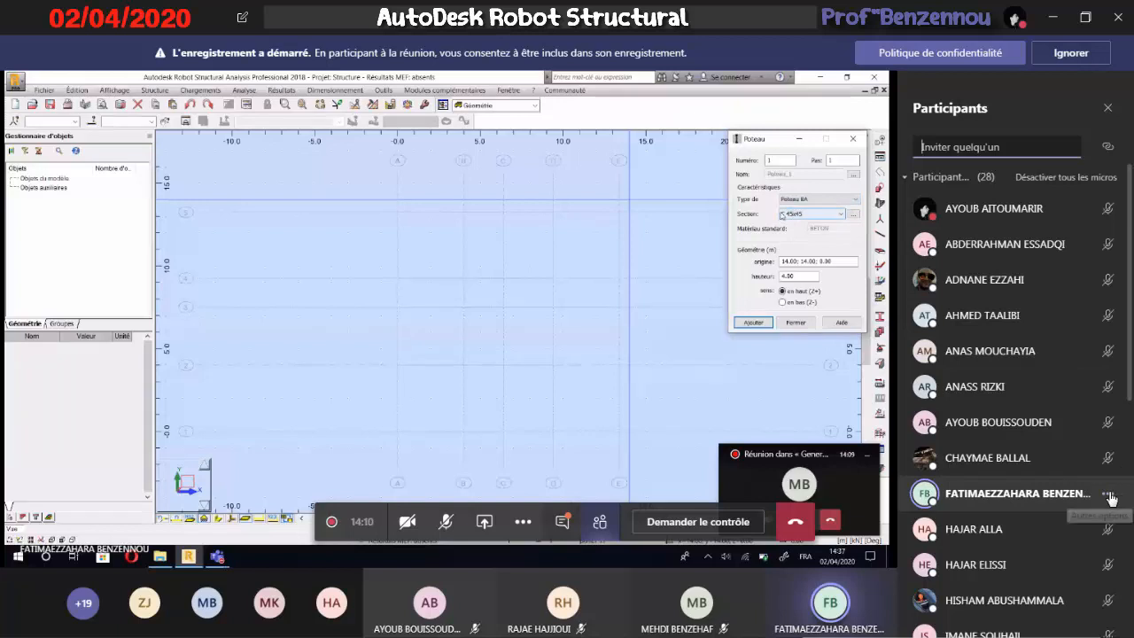
In the Teams meeting, pin the presenting participant and dismiss the participant list and the recording notice
{"action": "left_click", "coordinate": [1111, 494]}
{"action": "left_click", "coordinate": [1024, 547]}
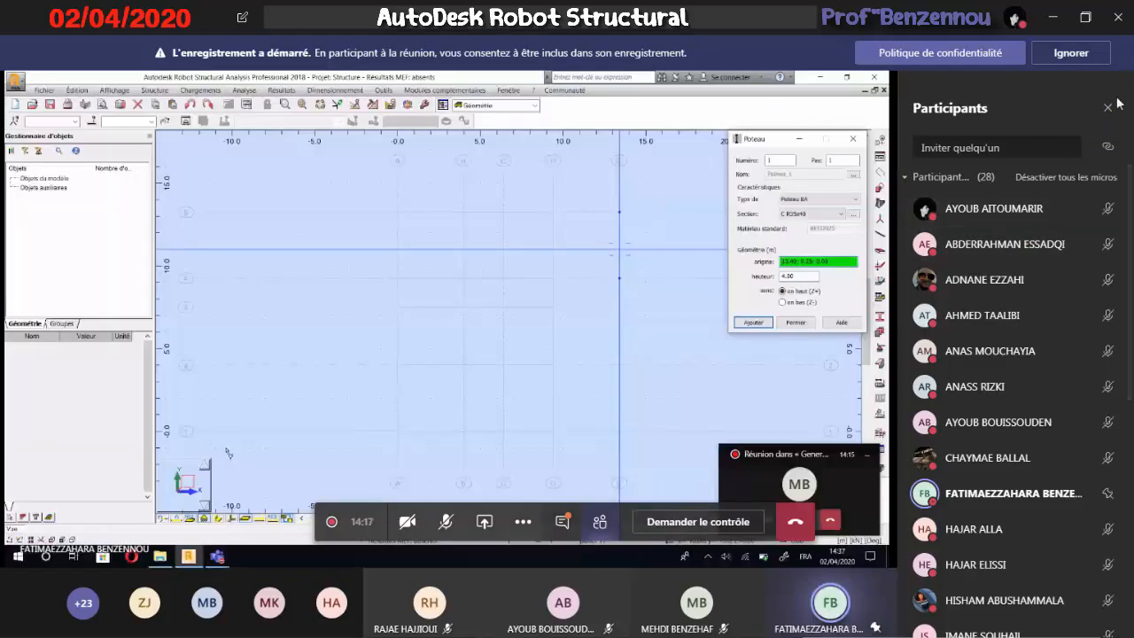
{"action": "left_click", "coordinate": [1108, 107]}
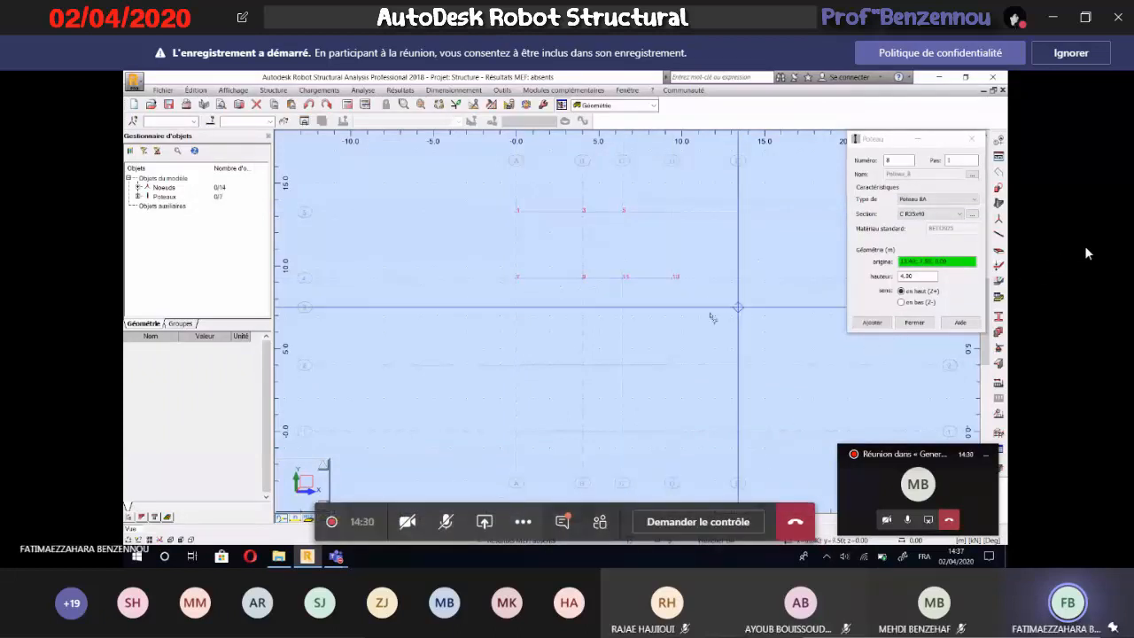
{"action": "left_click", "coordinate": [1072, 53]}
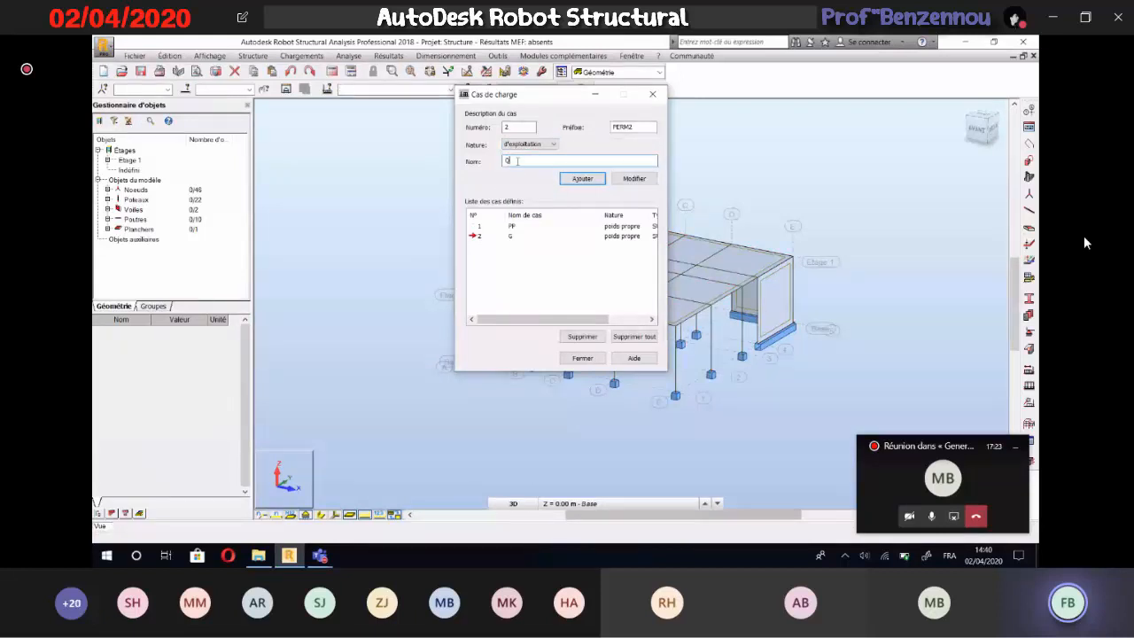
Finish adding the d'exploitation load case Q and make load case 2 G the active case
{"action": "left_click", "coordinate": [582, 358]}
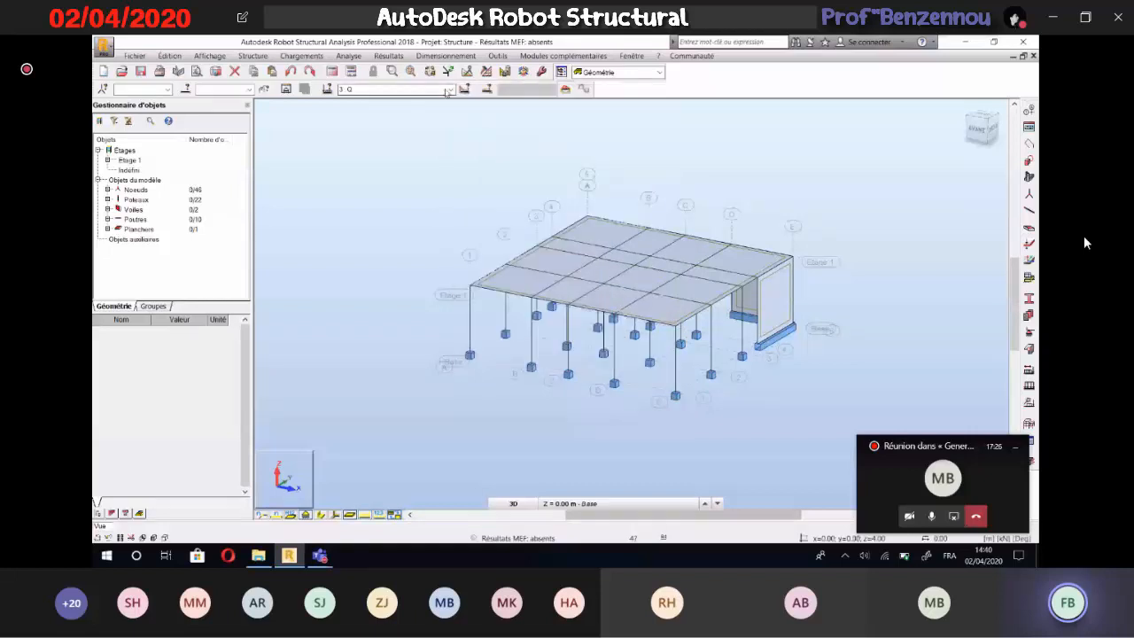
{"action": "left_click", "coordinate": [407, 89]}
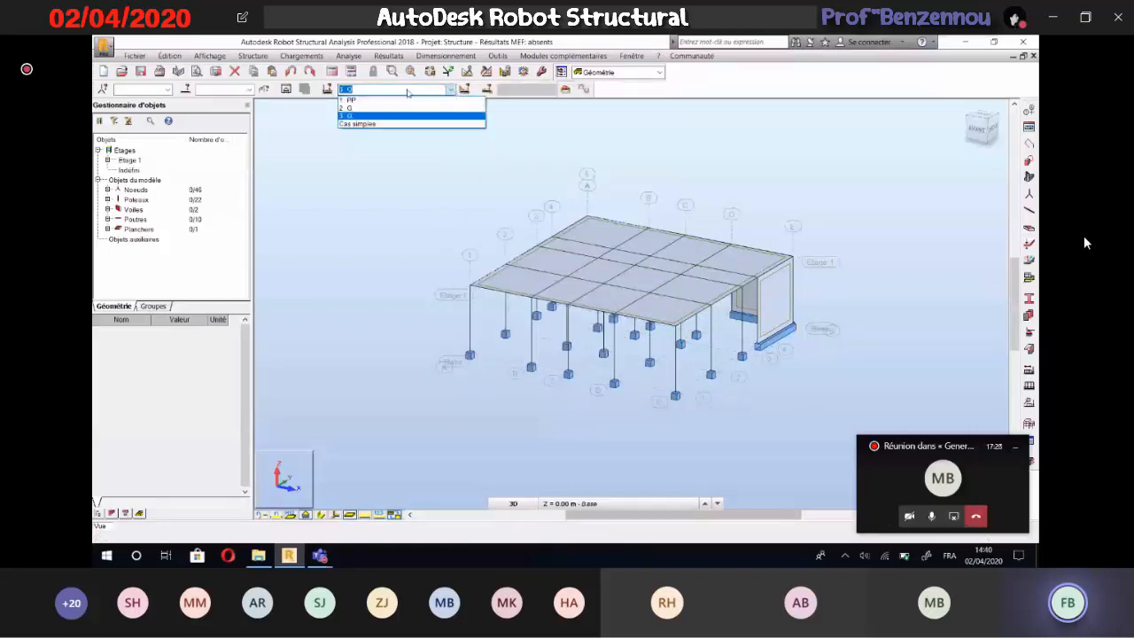
{"action": "left_click", "coordinate": [353, 111]}
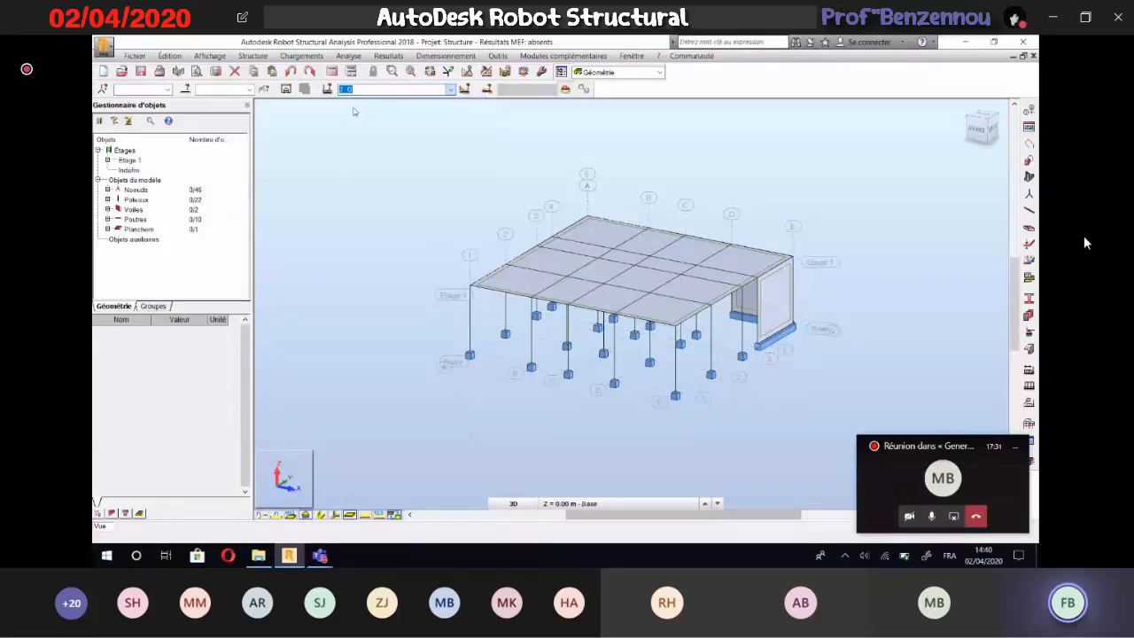
Define a uniform surface load of -2 kPa in global Z for case G and apply it to the floor slab
{"action": "left_click", "coordinate": [302, 55]}
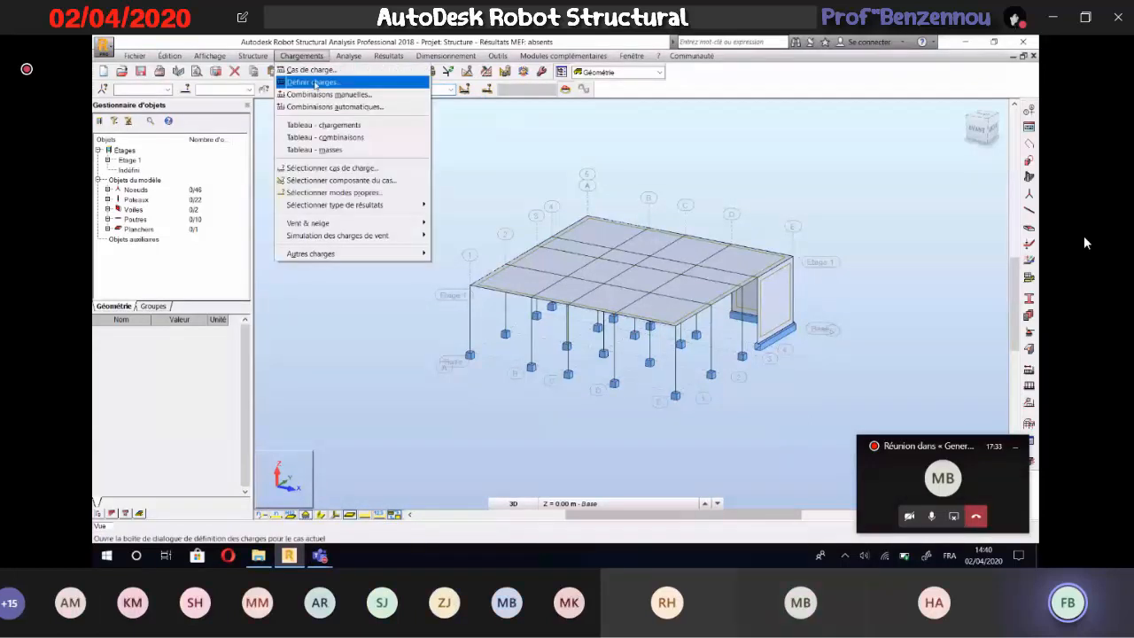
{"action": "left_click", "coordinate": [312, 82]}
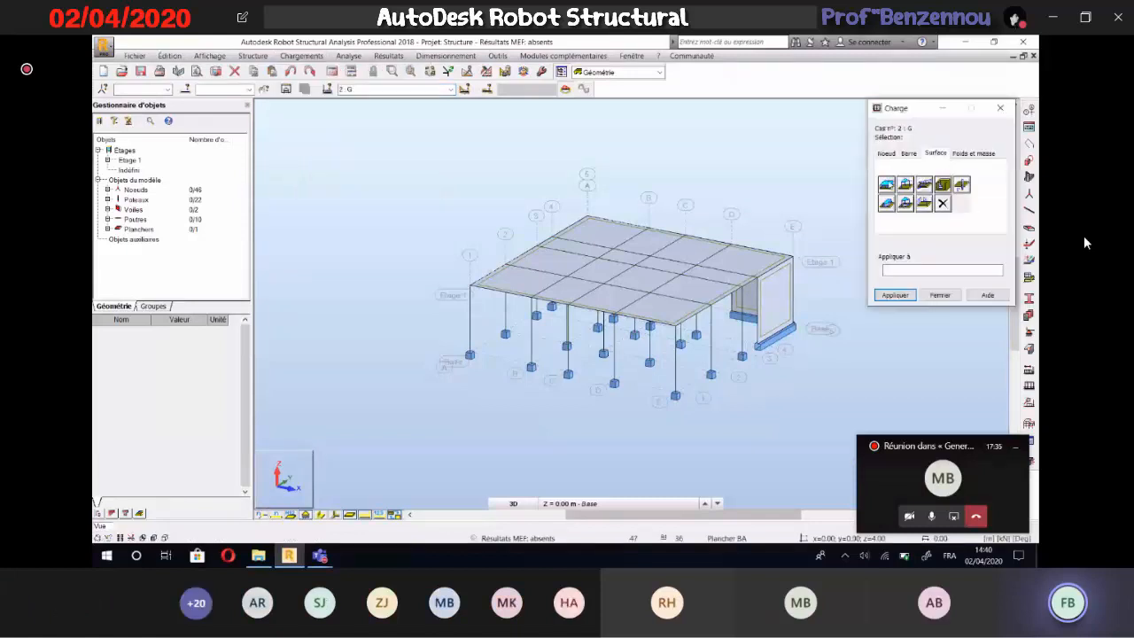
{"action": "left_click", "coordinate": [886, 188]}
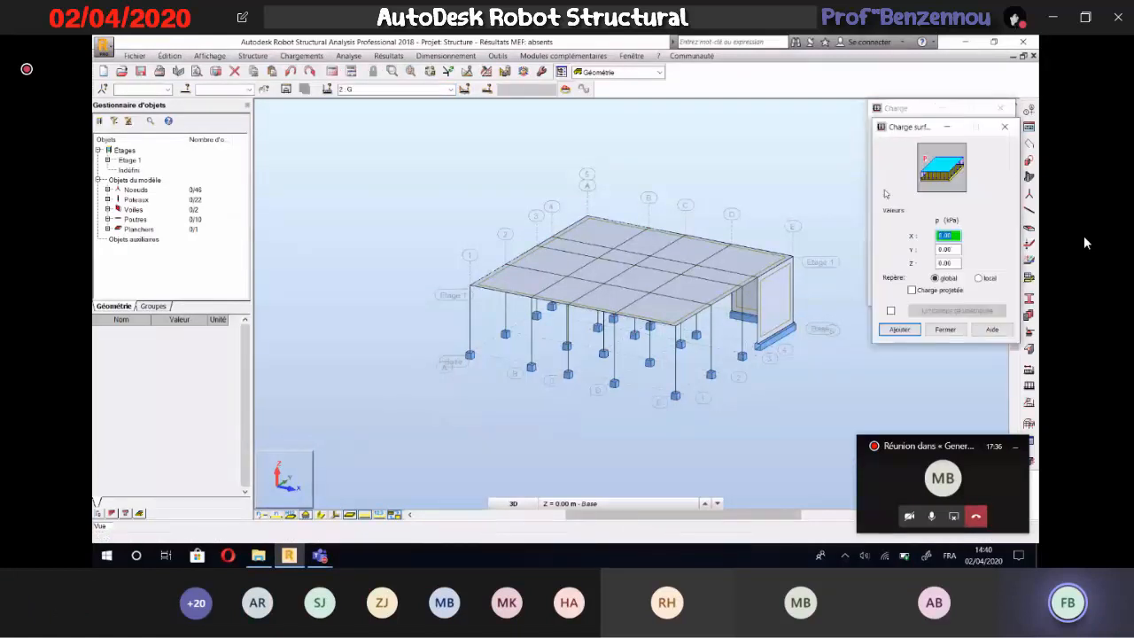
{"action": "left_click", "coordinate": [956, 263]}
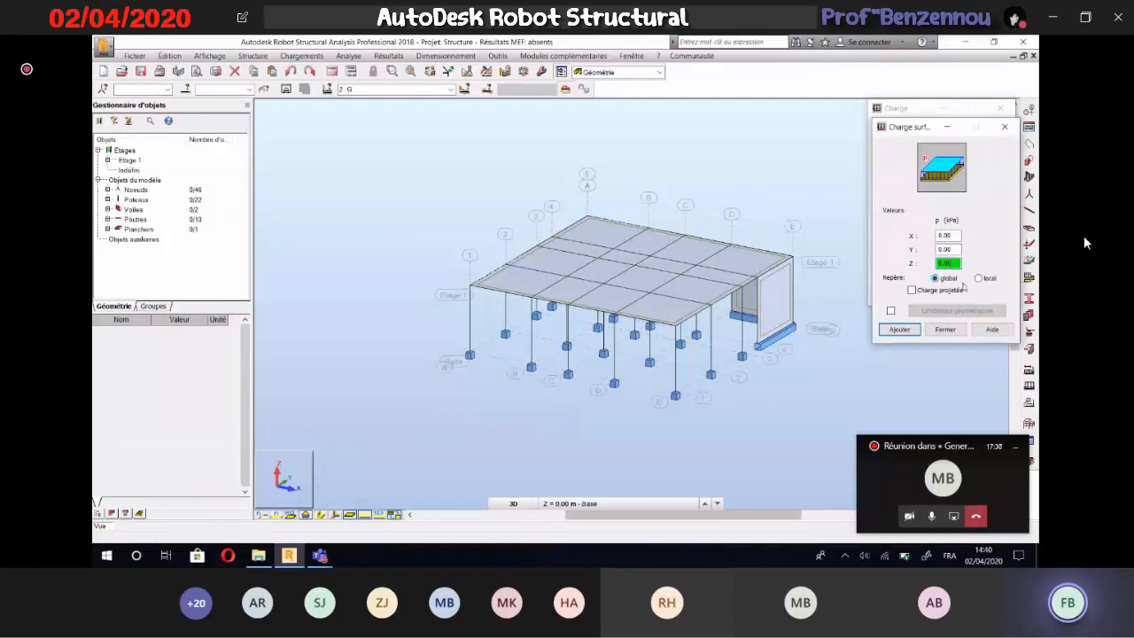
{"action": "key", "text": "BackSpace"}
{"action": "key", "text": "BackSpace"}
{"action": "key", "text": "BackSpace"}
{"action": "key", "text": "BackSpace"}
{"action": "type", "text": "-2"}
{"action": "left_click", "coordinate": [899, 328]}
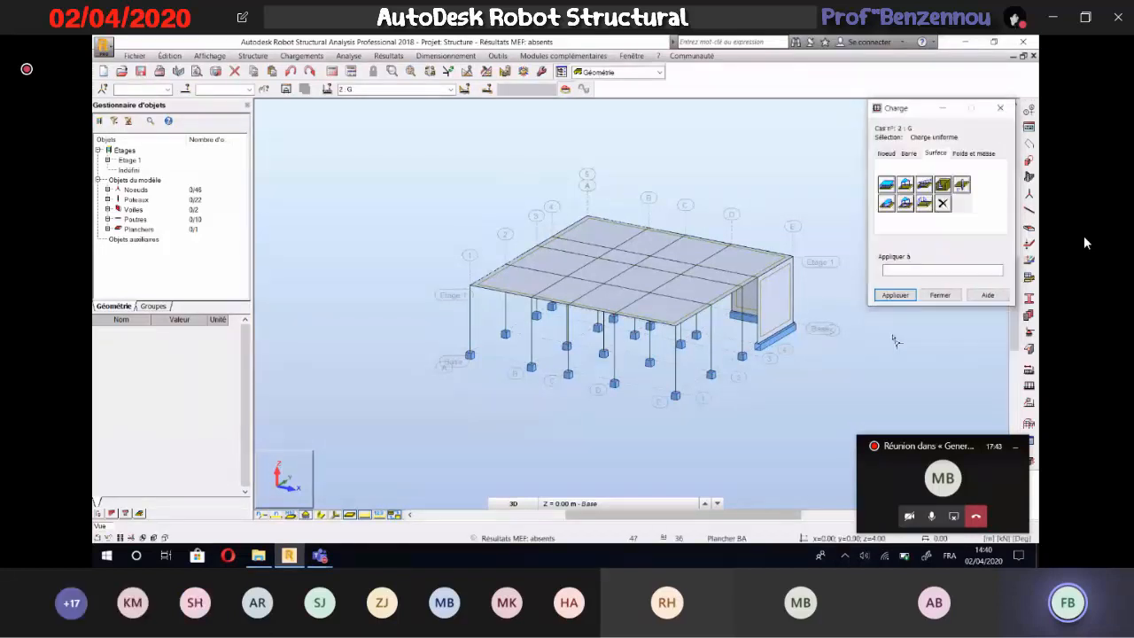
{"action": "left_click", "coordinate": [714, 252]}
Make load case 3 Q active, apply a downward uniform surface load in Z to the floor slab, and close the load definition
{"action": "left_click", "coordinate": [451, 89]}
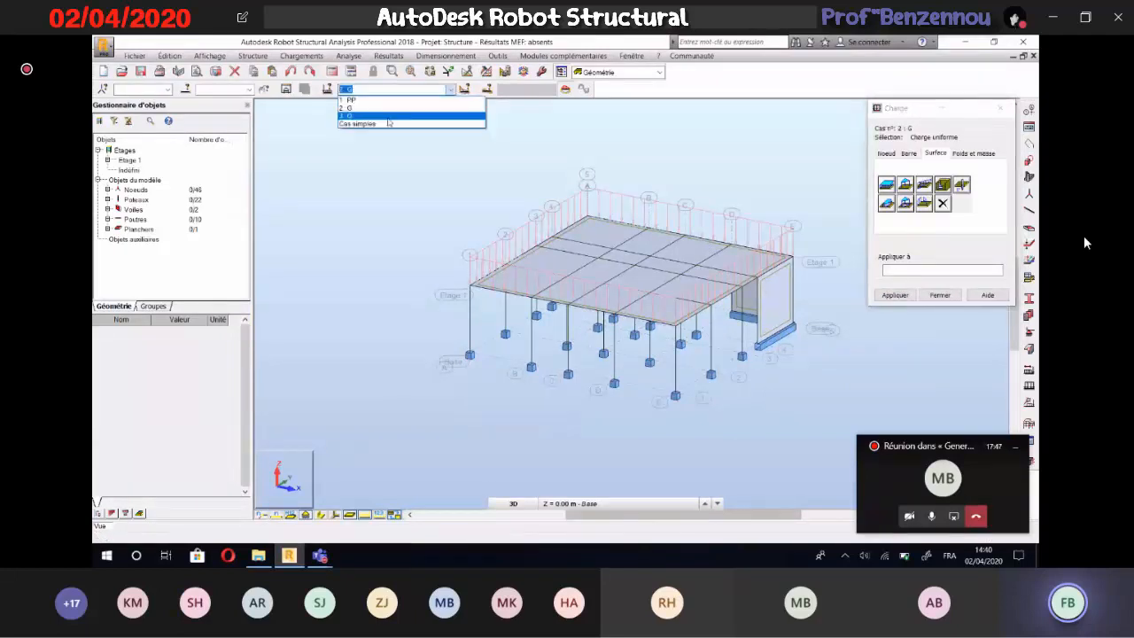
{"action": "left_click", "coordinate": [387, 116]}
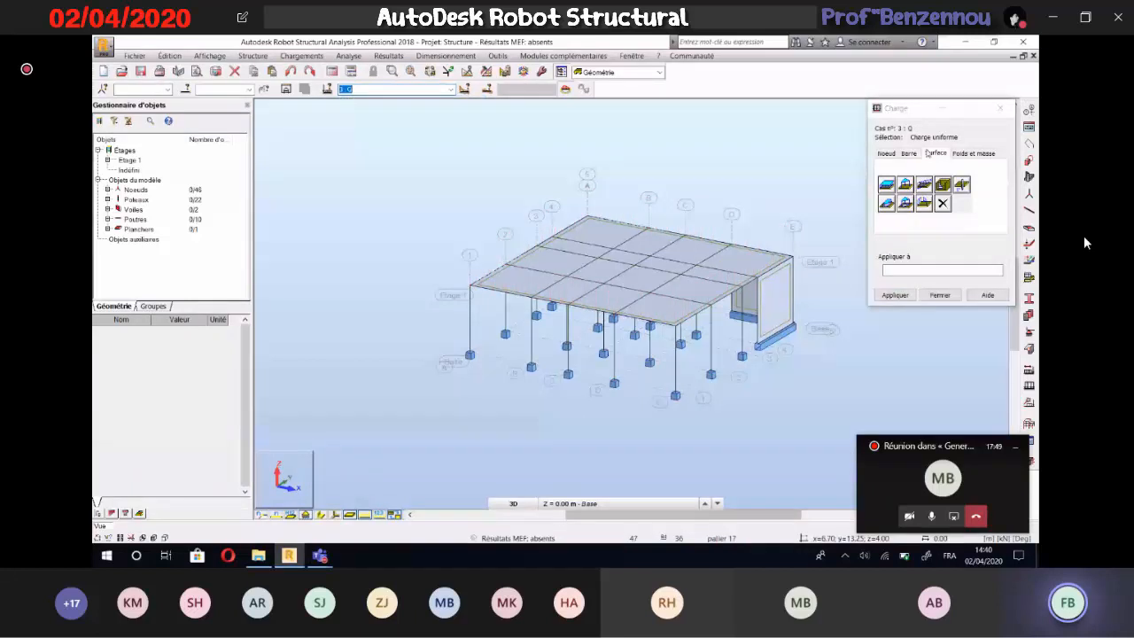
{"action": "left_click", "coordinate": [886, 184]}
{"action": "left_click", "coordinate": [947, 263]}
{"action": "type", "text": "-"}
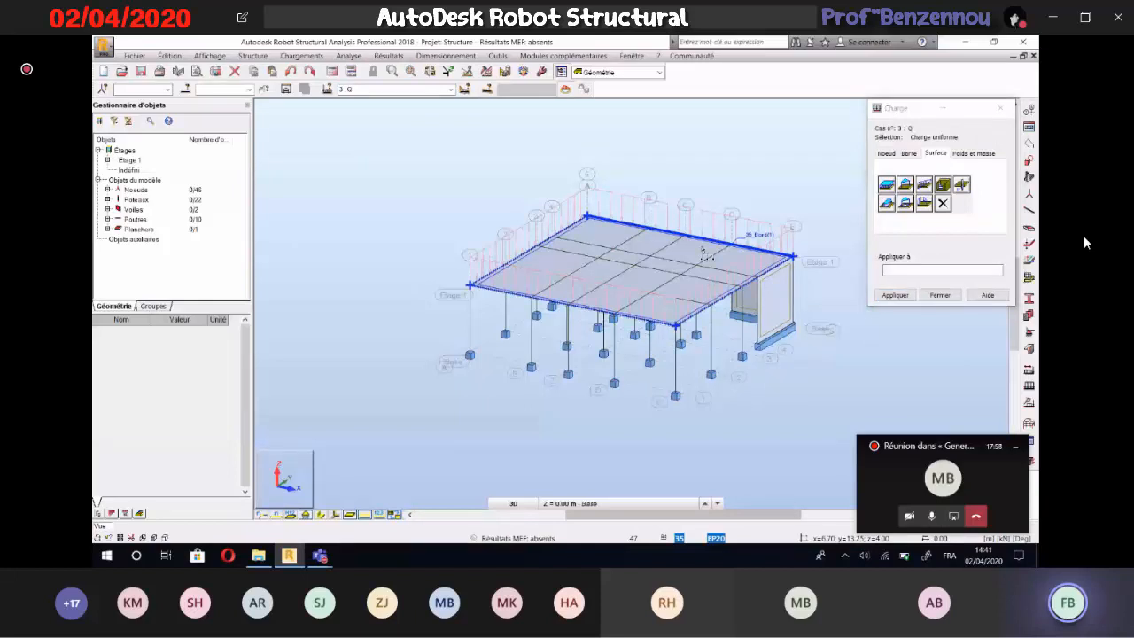
{"action": "left_click", "coordinate": [895, 295]}
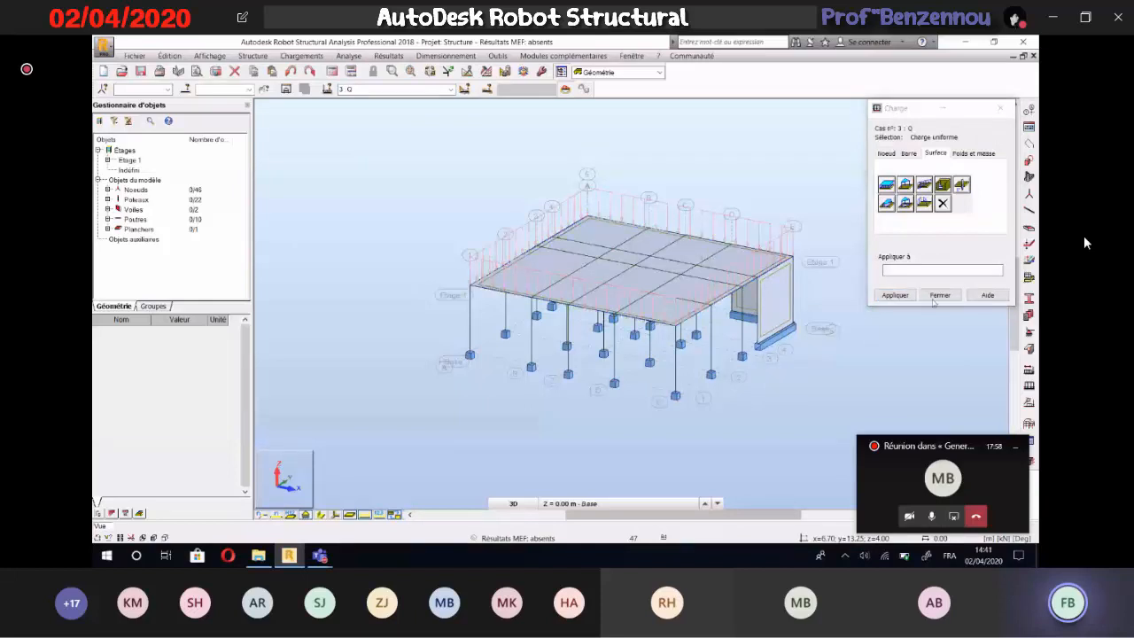
{"action": "left_click", "coordinate": [935, 298]}
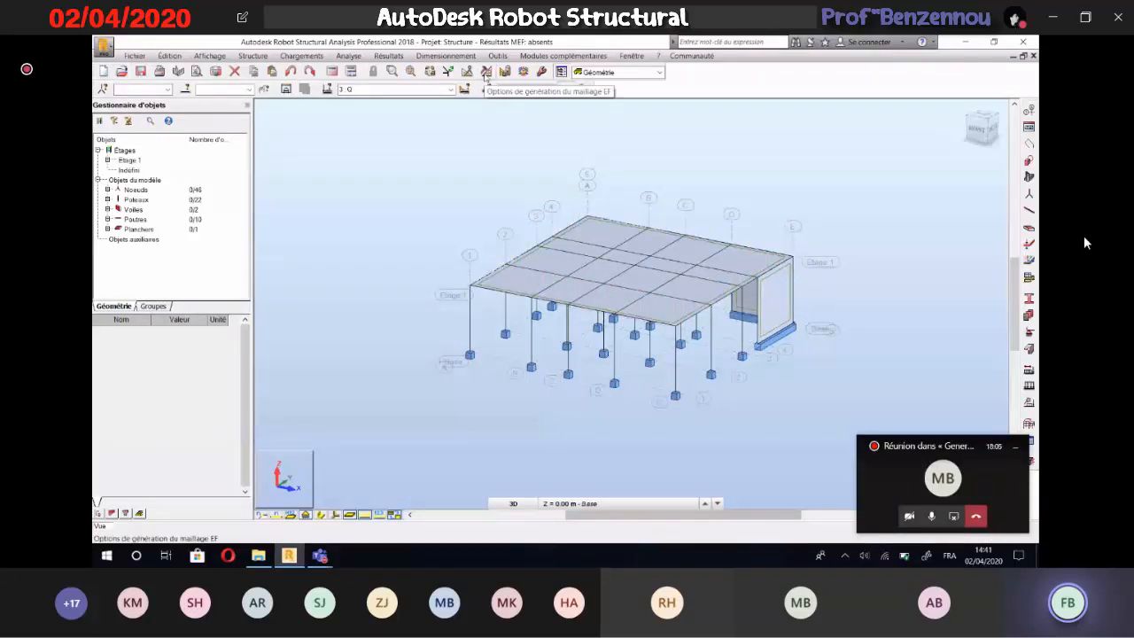
Set the meshing options for all panels to the Coons method, square division with rectangular contour (Carrés), and a 0.4 m element size
{"action": "left_click", "coordinate": [486, 71]}
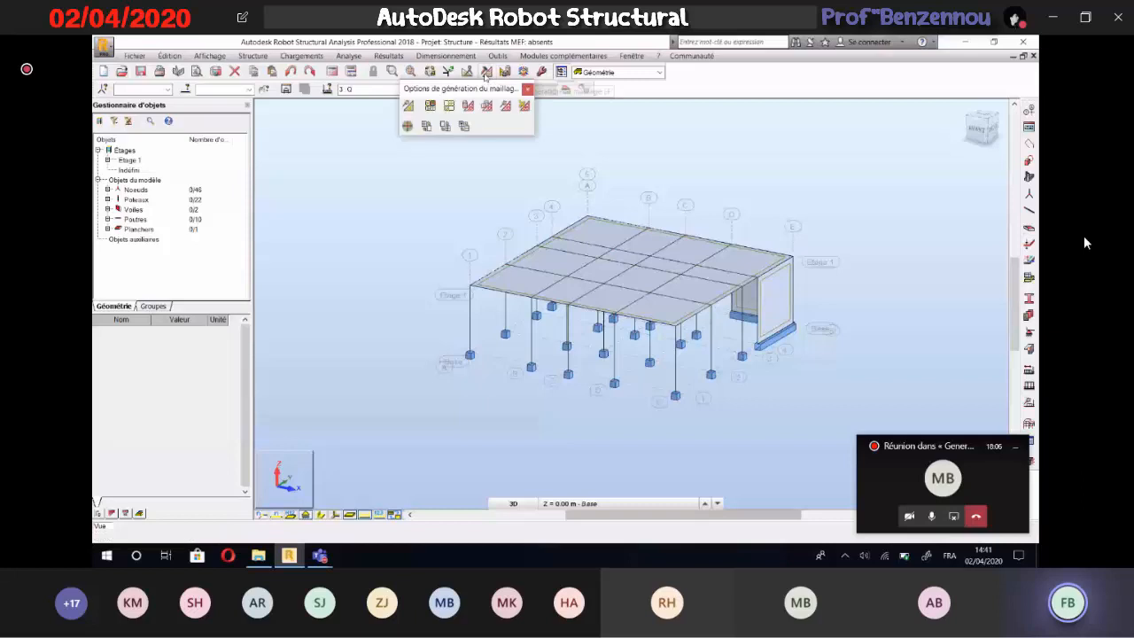
{"action": "left_click", "coordinate": [449, 106]}
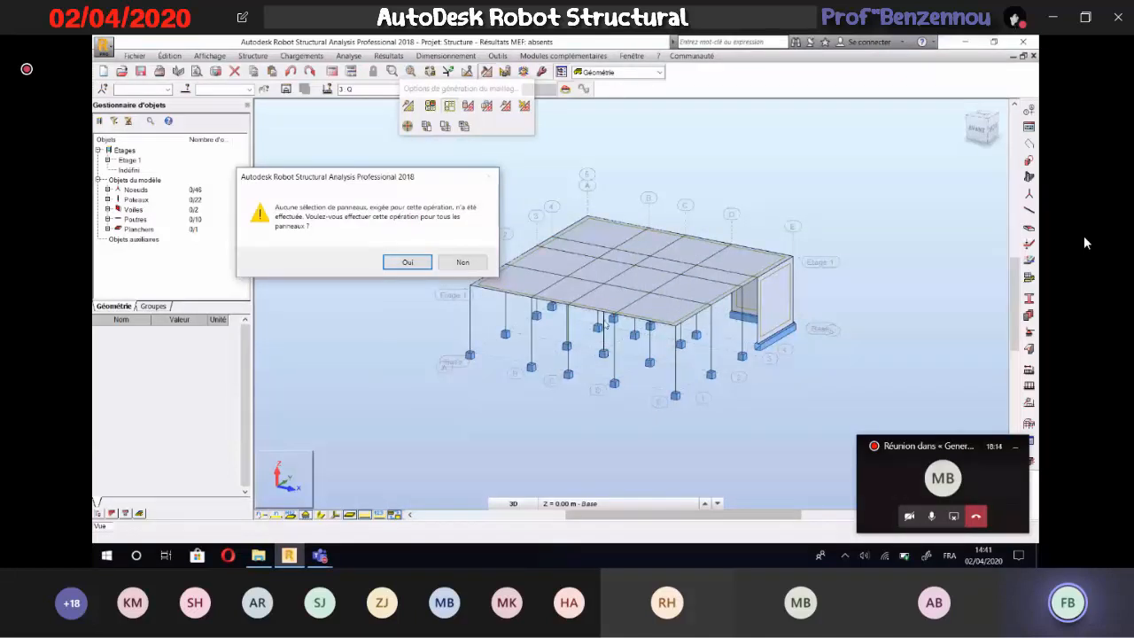
{"action": "left_click", "coordinate": [408, 262]}
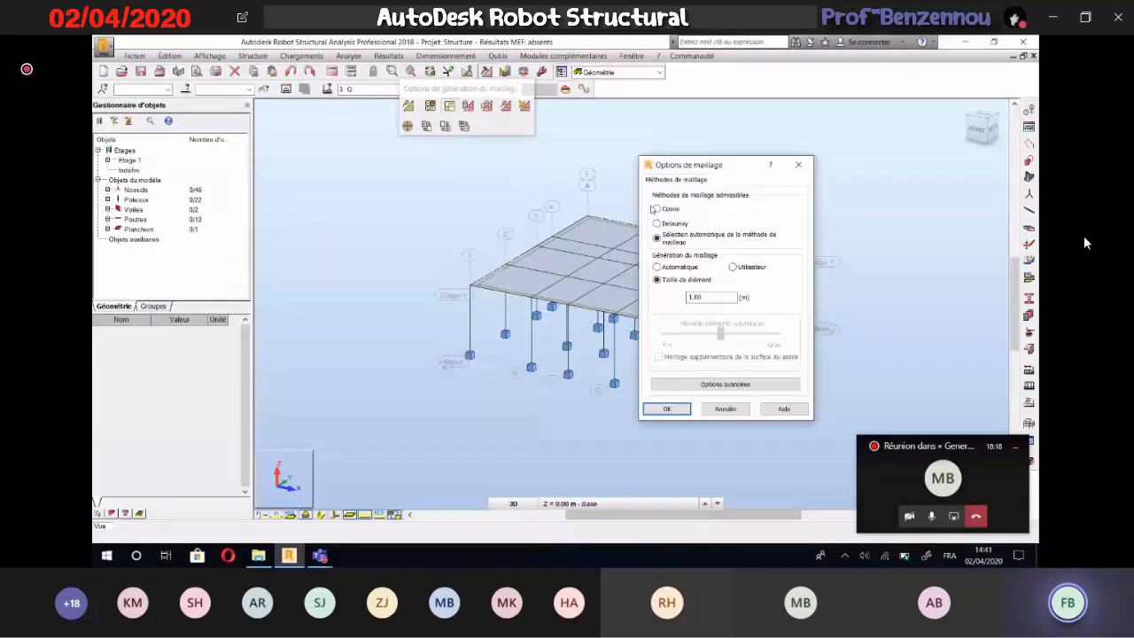
{"action": "left_click", "coordinate": [657, 209]}
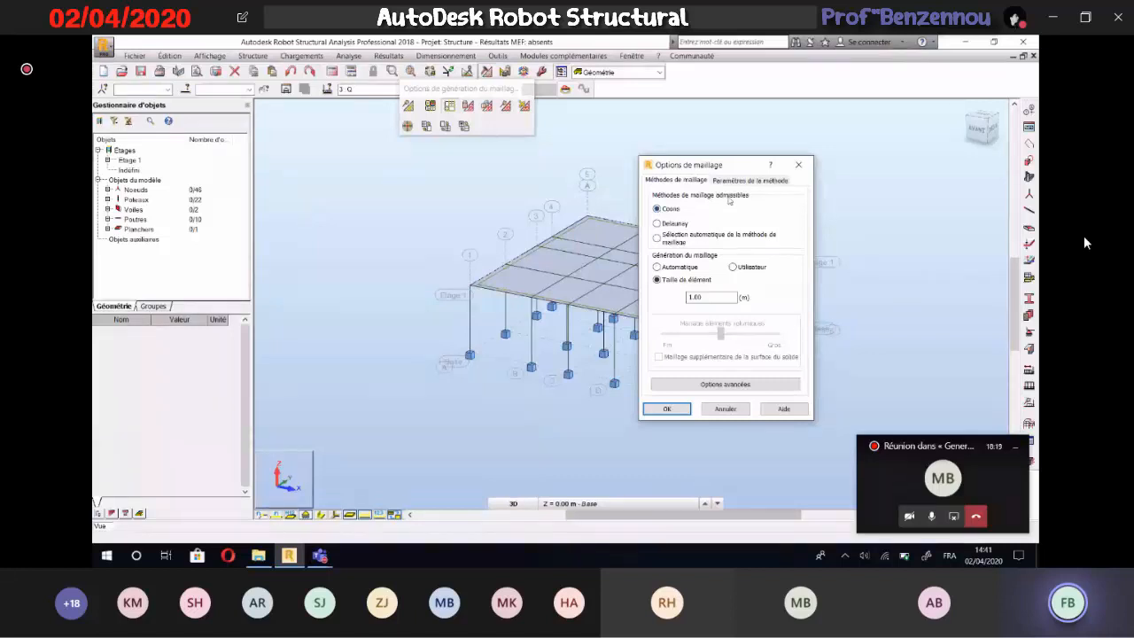
{"action": "left_click", "coordinate": [747, 179]}
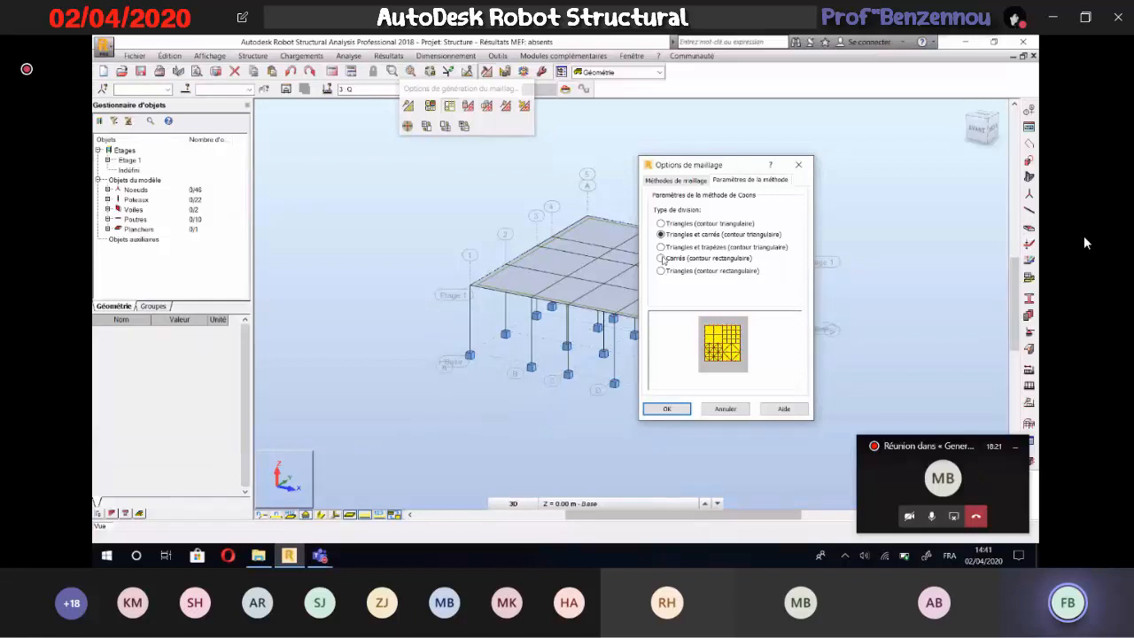
{"action": "left_click", "coordinate": [661, 258]}
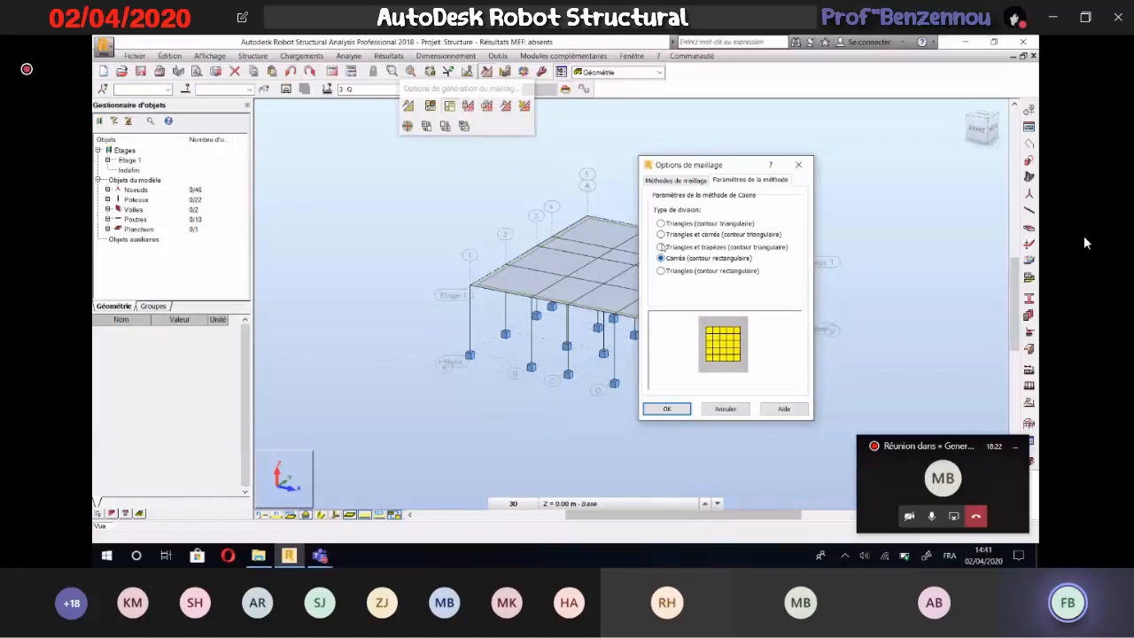
{"action": "left_click", "coordinate": [664, 183]}
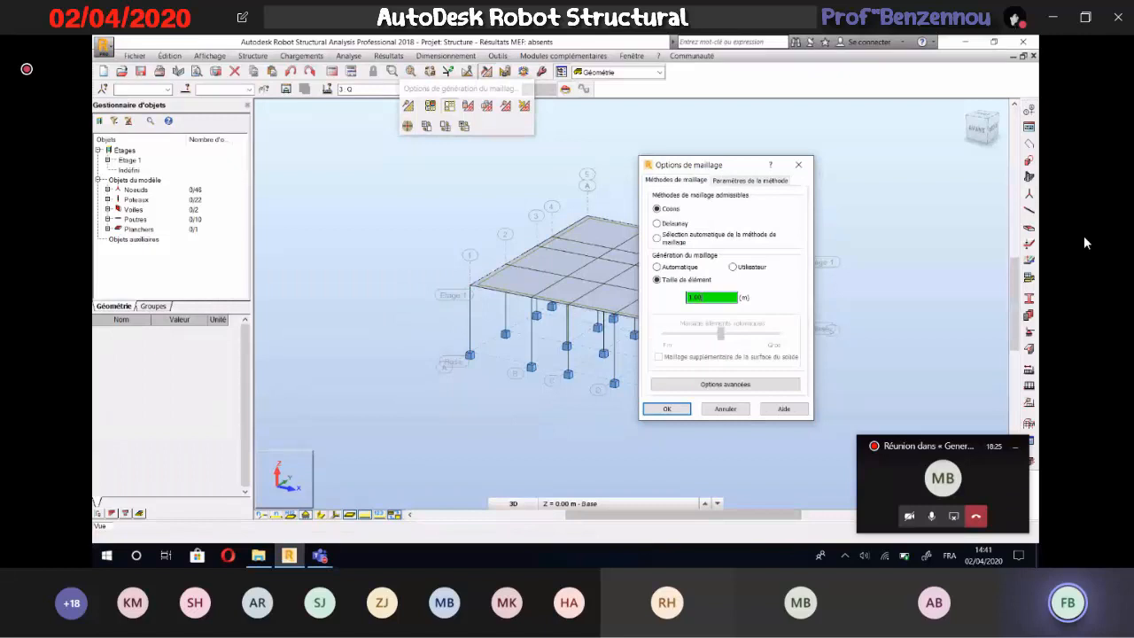
{"action": "type", "text": "0.4"}
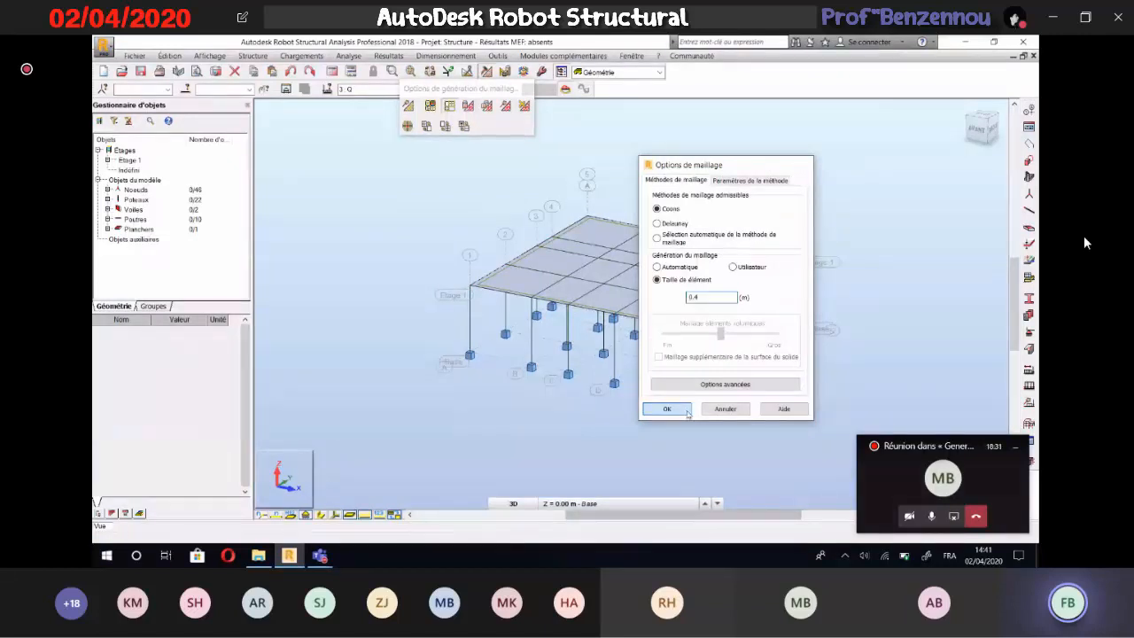
{"action": "left_click", "coordinate": [667, 409]}
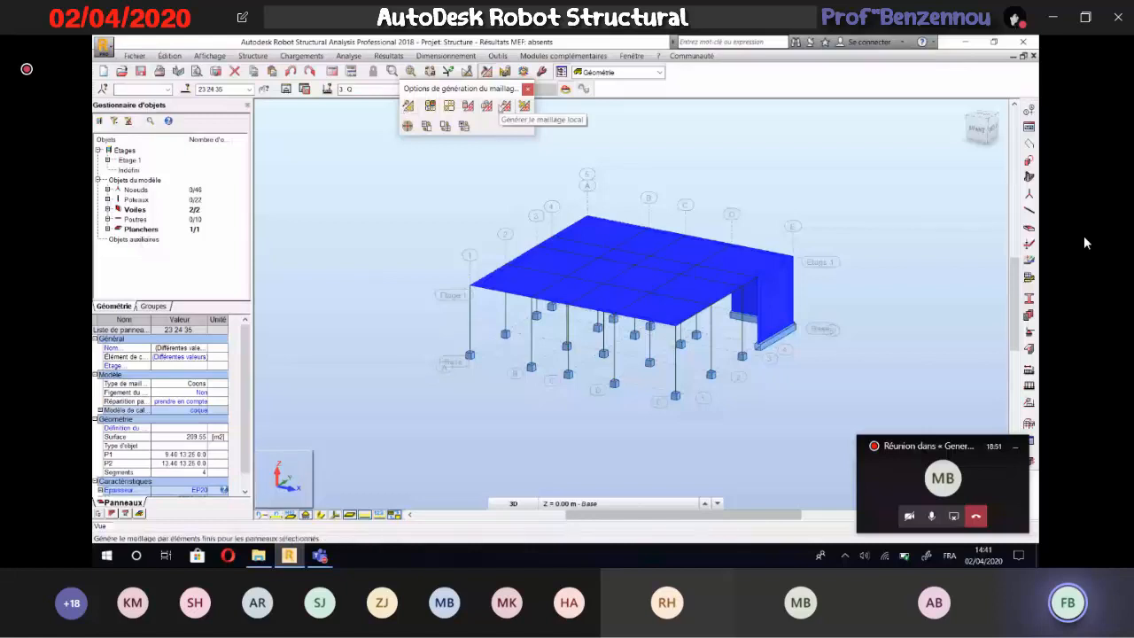
Generate the local mesh for the selected panels and turn off the display of the finite element calculation model
{"action": "left_click", "coordinate": [504, 105]}
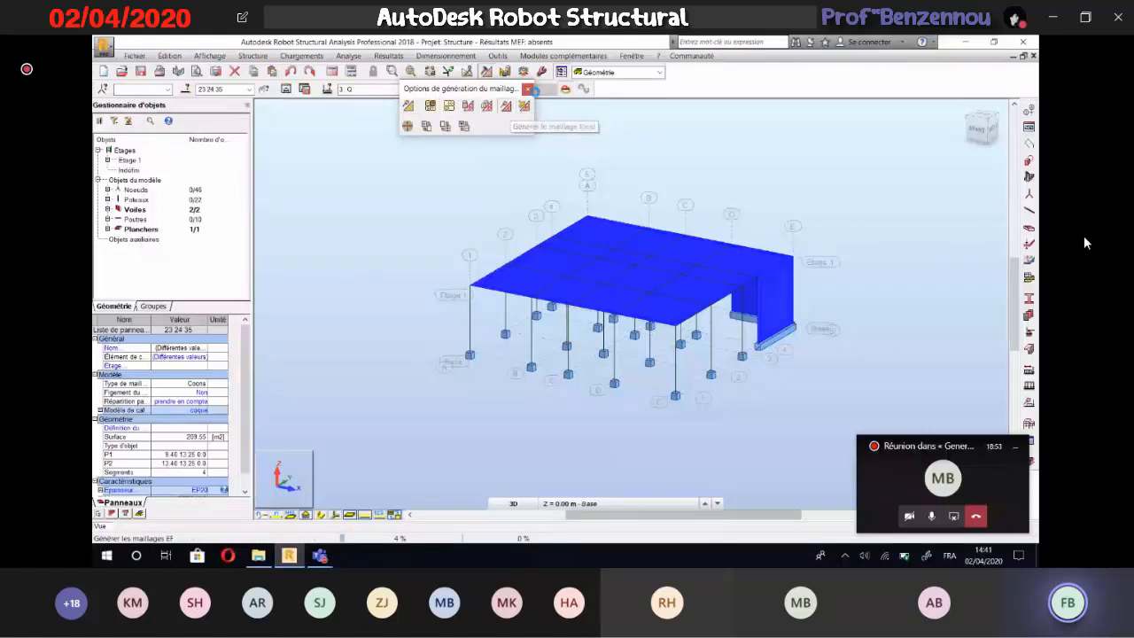
{"action": "left_click", "coordinate": [530, 89]}
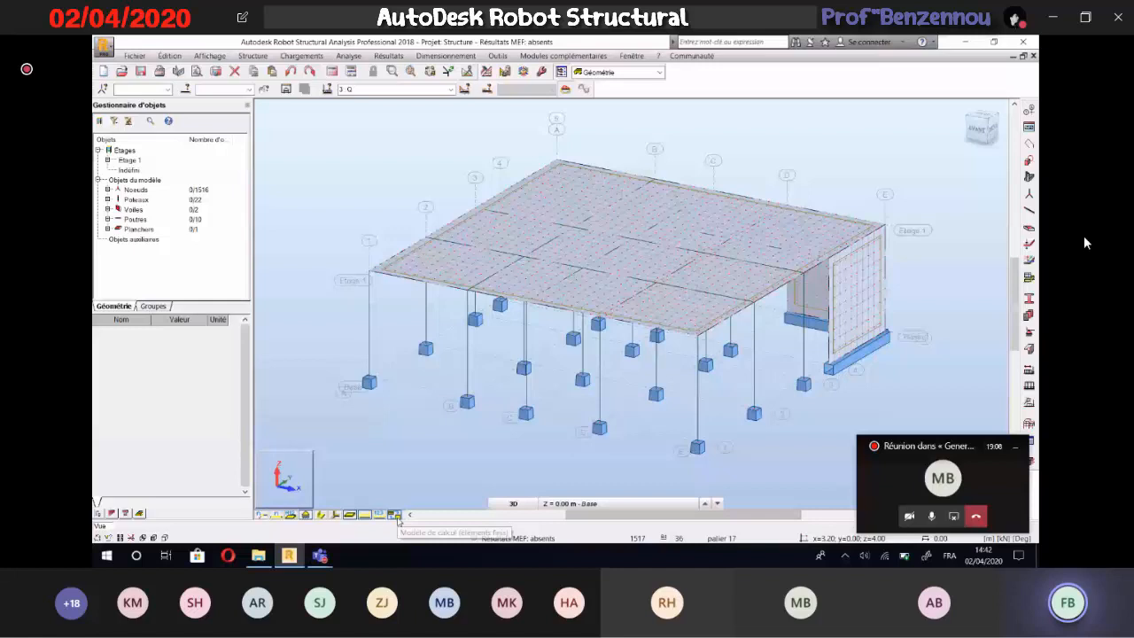
{"action": "left_click", "coordinate": [394, 515]}
{"action": "scroll", "coordinate": [487, 407], "scroll_direction": "down", "scroll_amount": 4}
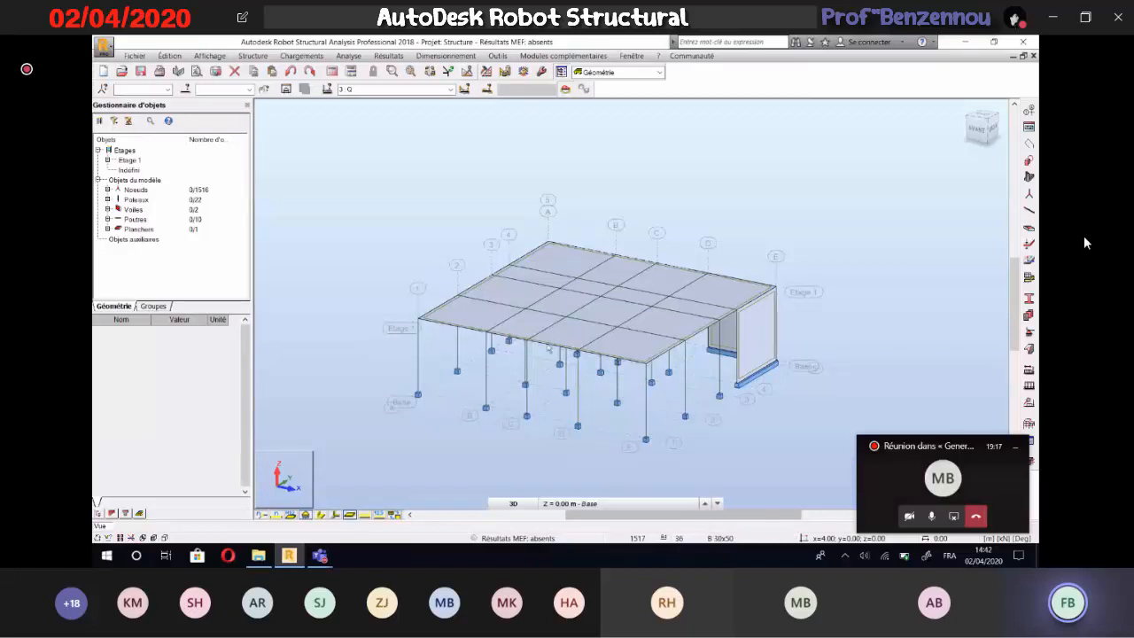
{"action": "left_click", "coordinate": [505, 321]}
Create a manual load combination of type ELU, named ELU, with its nature set to permanente
{"action": "left_click", "coordinate": [305, 56]}
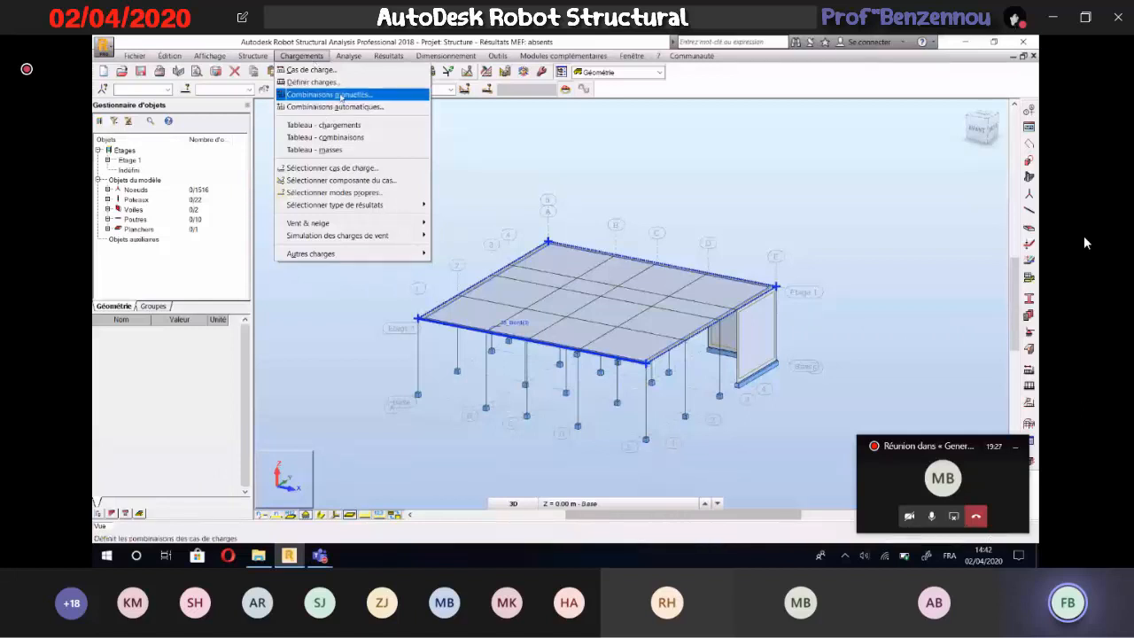
{"action": "left_click", "coordinate": [341, 95]}
{"action": "left_click_drag", "start_coordinate": [542, 242], "coordinate": [476, 159]}
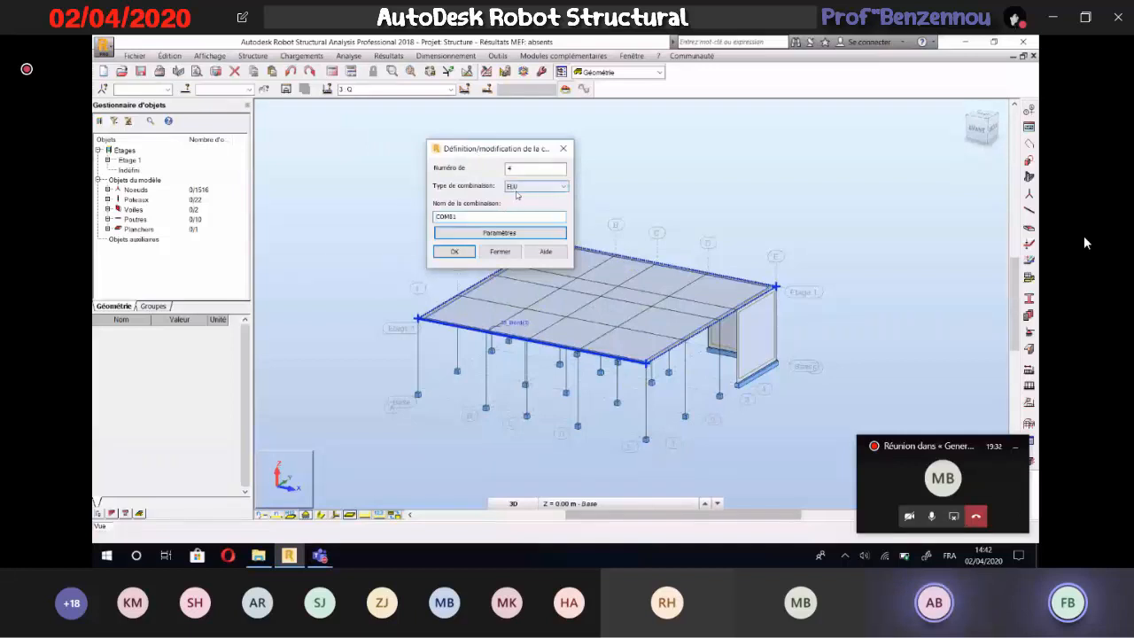
{"action": "double_click", "coordinate": [473, 217]}
{"action": "type", "text": "ELU"}
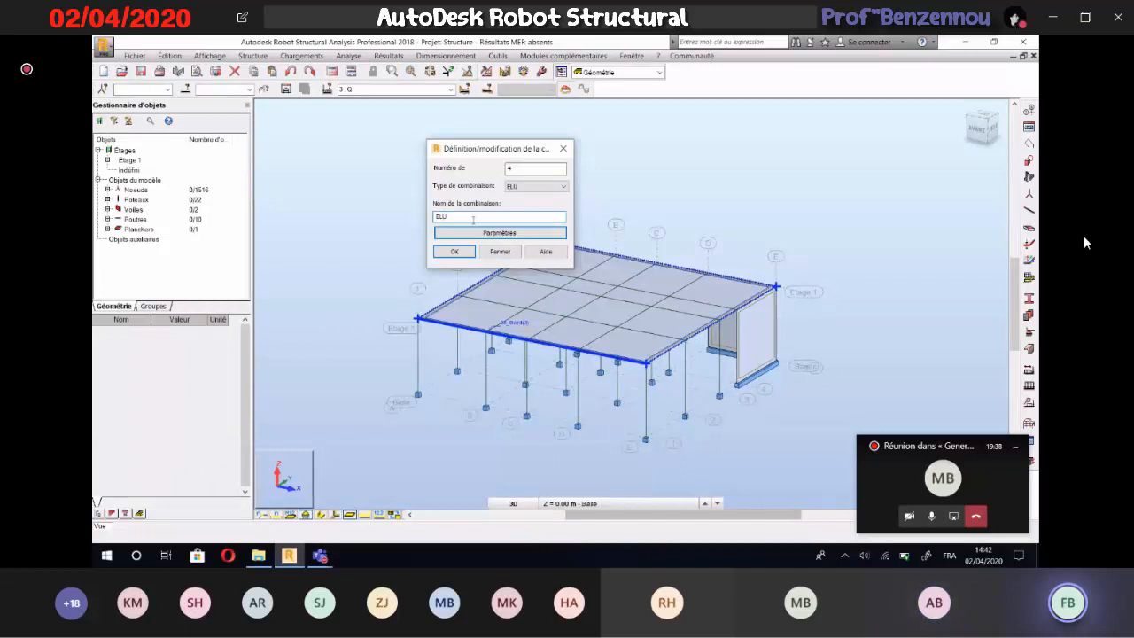
{"action": "left_click", "coordinate": [490, 234]}
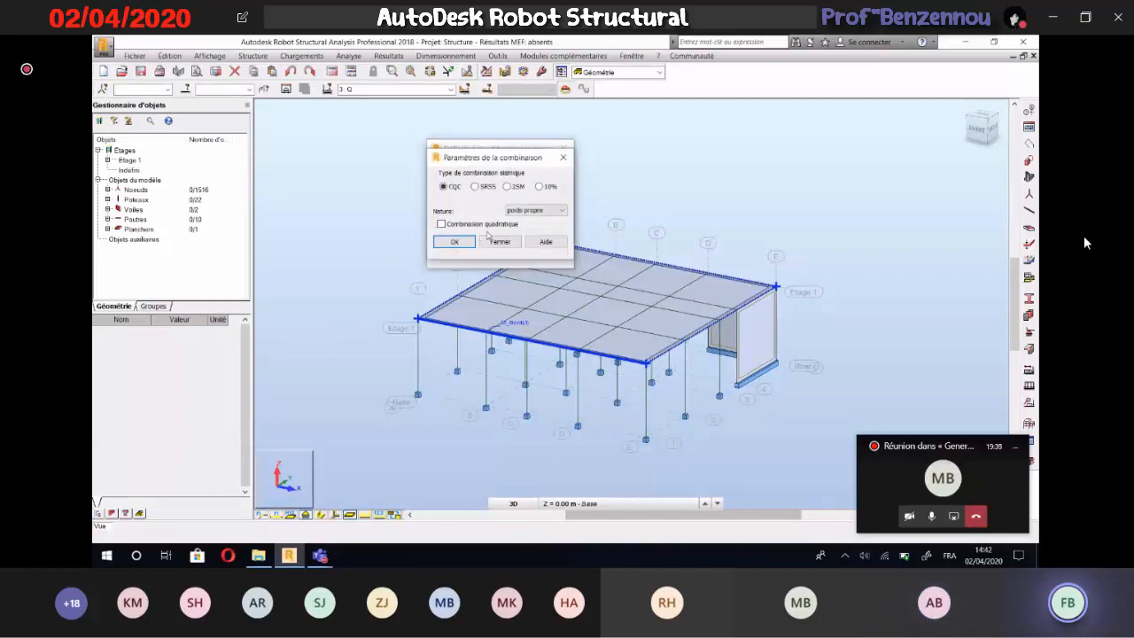
{"action": "left_click", "coordinate": [536, 214]}
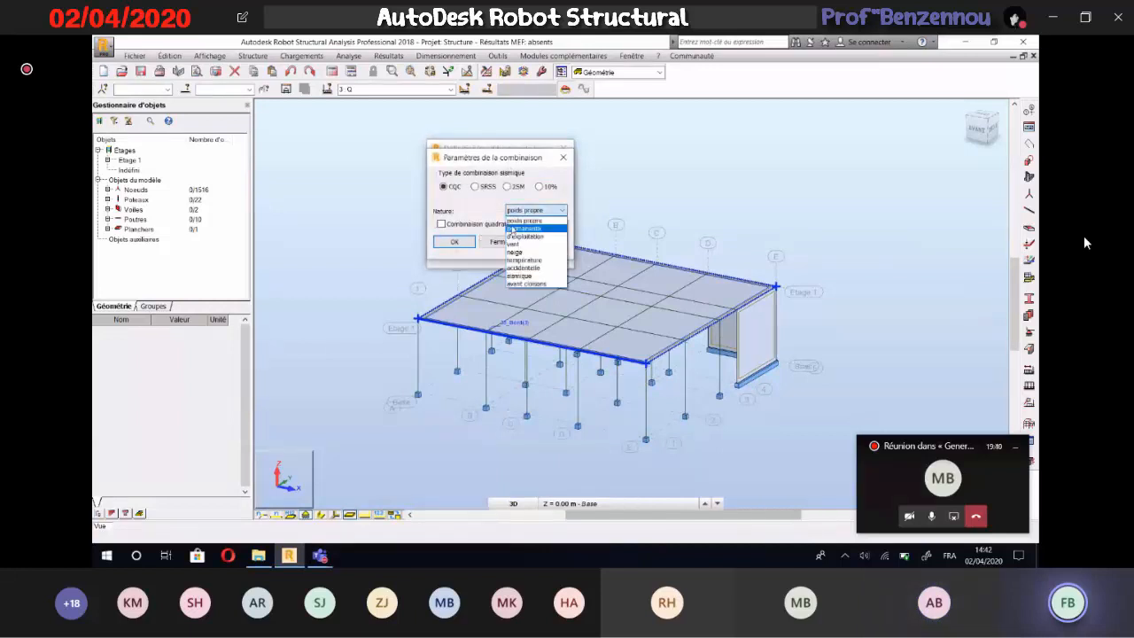
{"action": "left_click", "coordinate": [512, 229]}
{"action": "left_click", "coordinate": [465, 243]}
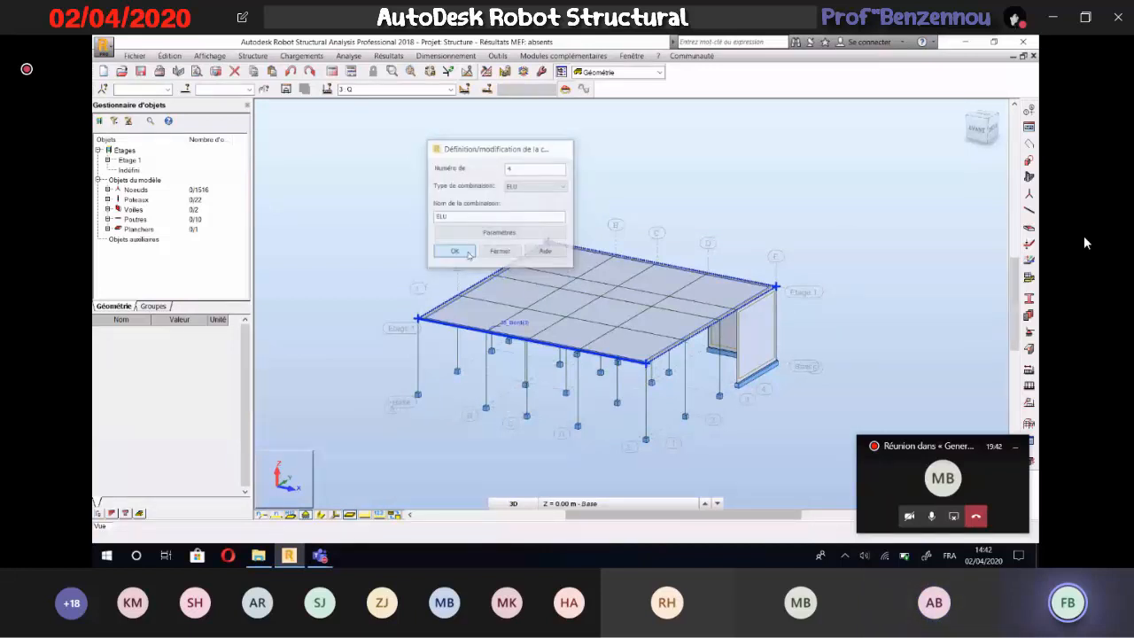
{"action": "left_click_drag", "start_coordinate": [310, 135], "coordinate": [344, 97]}
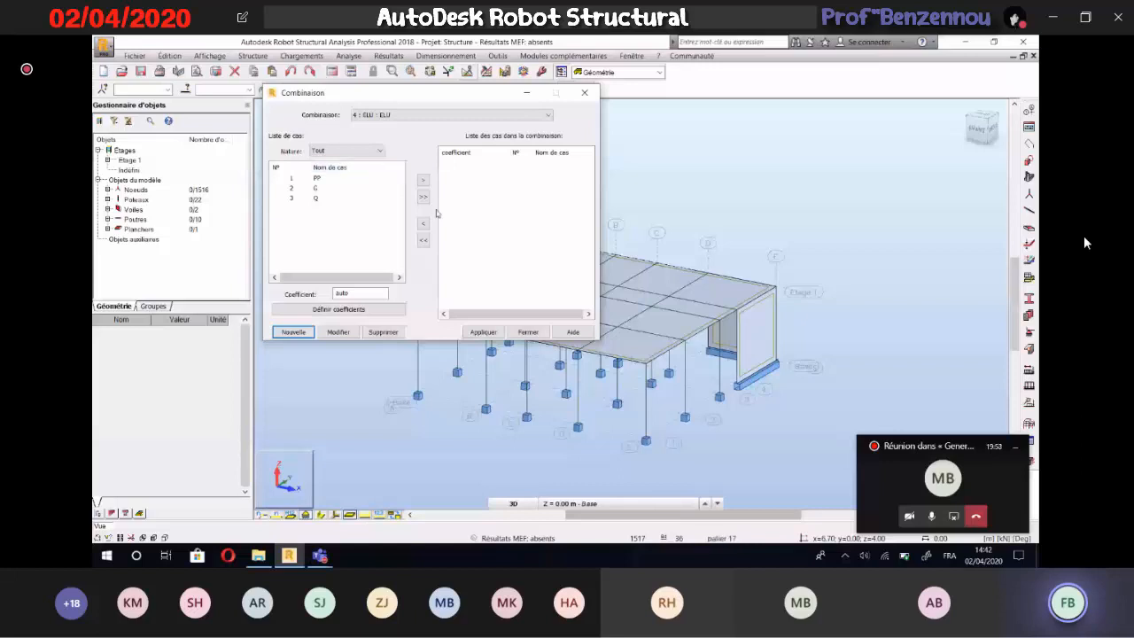
{"action": "left_click", "coordinate": [584, 93]}
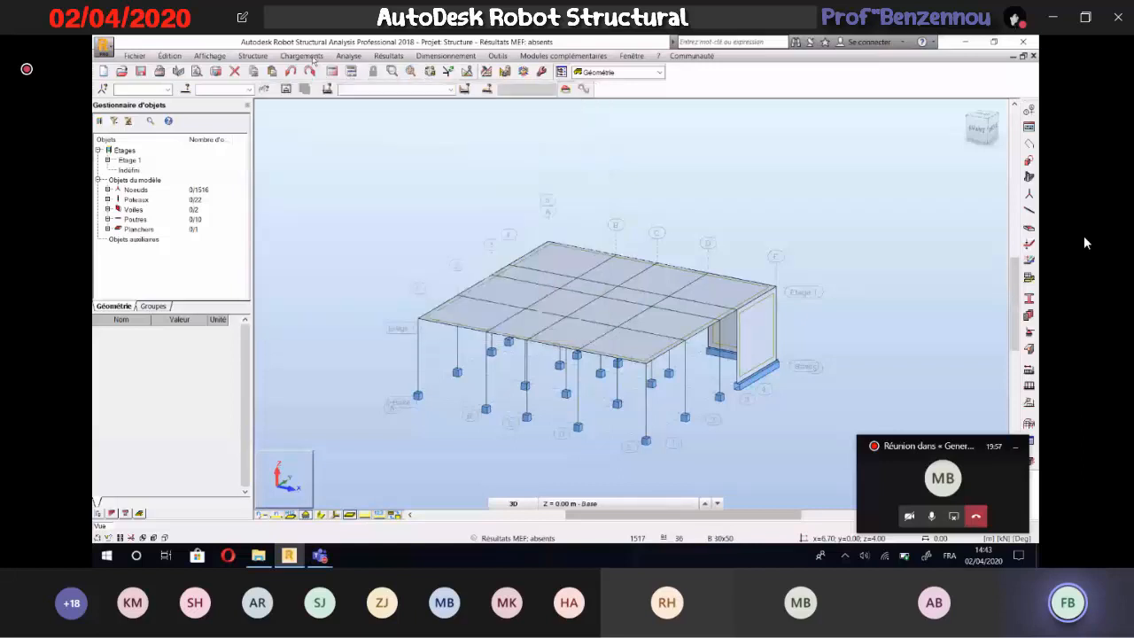
{"action": "left_click", "coordinate": [302, 56]}
{"action": "left_click", "coordinate": [330, 94]}
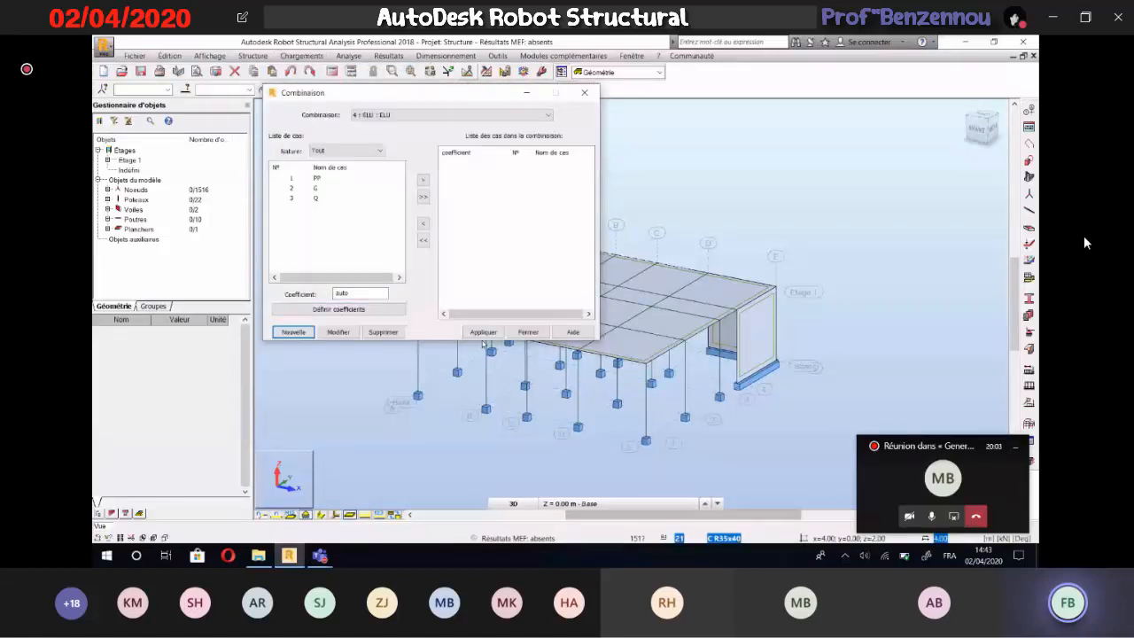
{"action": "left_click", "coordinate": [299, 333]}
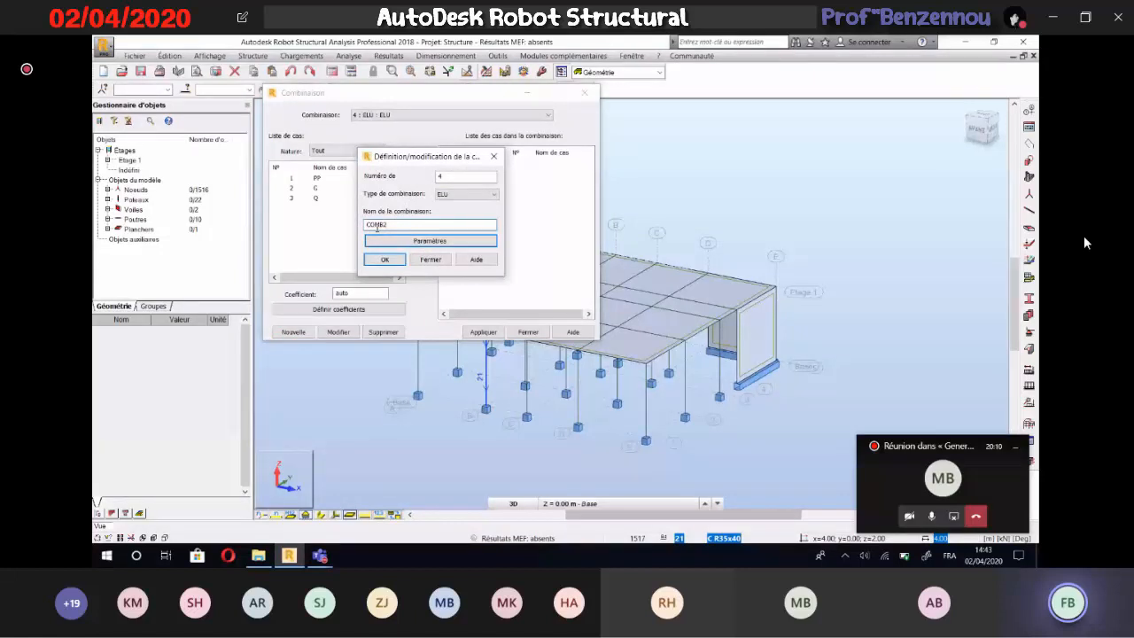
{"action": "left_click", "coordinate": [465, 194]}
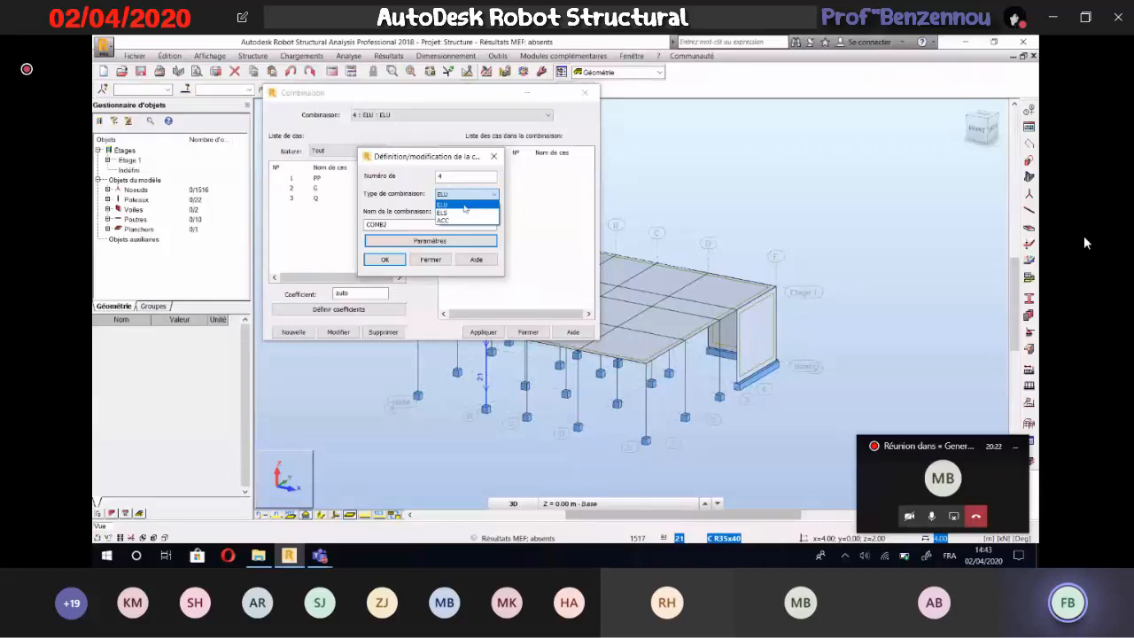
{"action": "left_click", "coordinate": [464, 206]}
{"action": "key", "text": "Tab"}
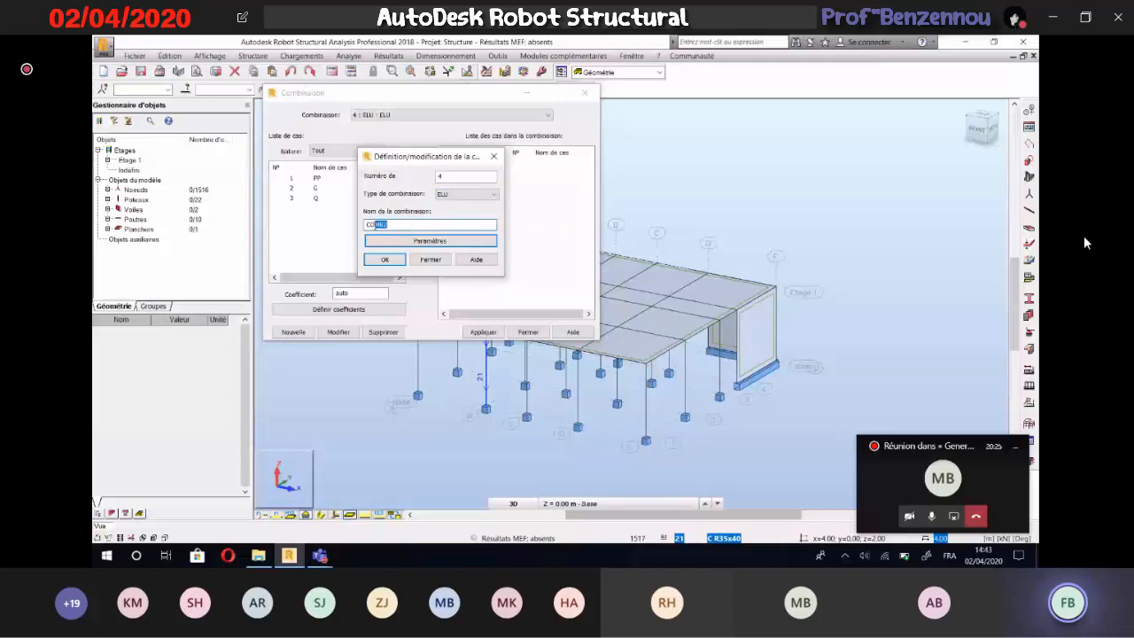
{"action": "left_click_drag", "start_coordinate": [375, 226], "coordinate": [363, 225]}
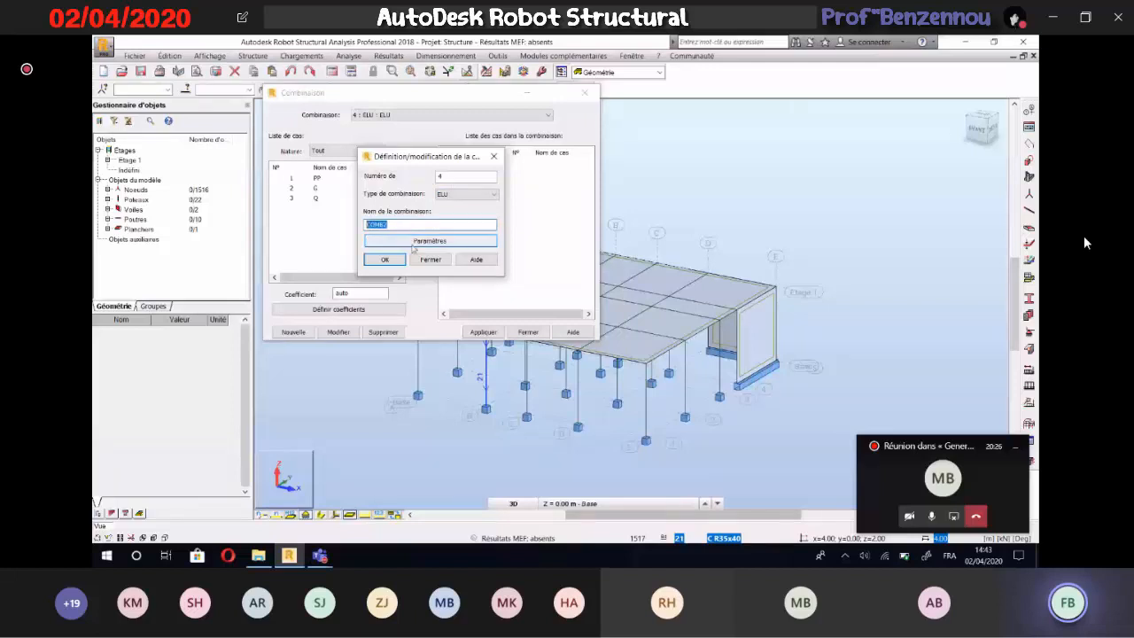
{"action": "left_click", "coordinate": [413, 242]}
{"action": "left_click", "coordinate": [475, 217]}
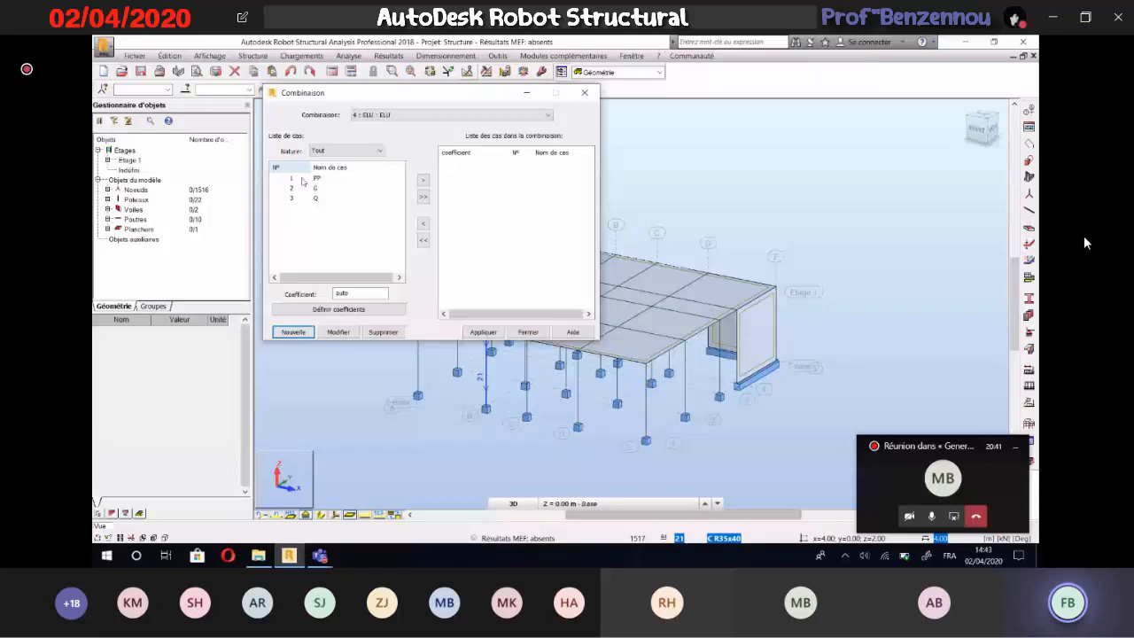
Add cases PP, G and Q to the ELU combination with automatic coefficients, and create a combination of type ELS named ELS
{"action": "left_click", "coordinate": [424, 197]}
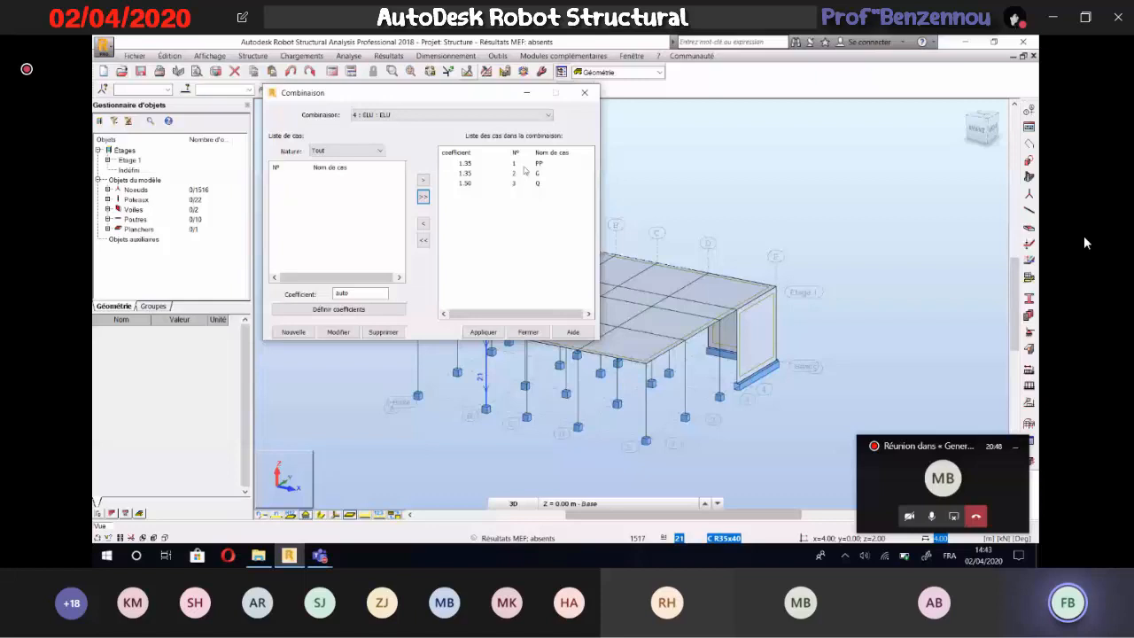
{"action": "left_click", "coordinate": [277, 334]}
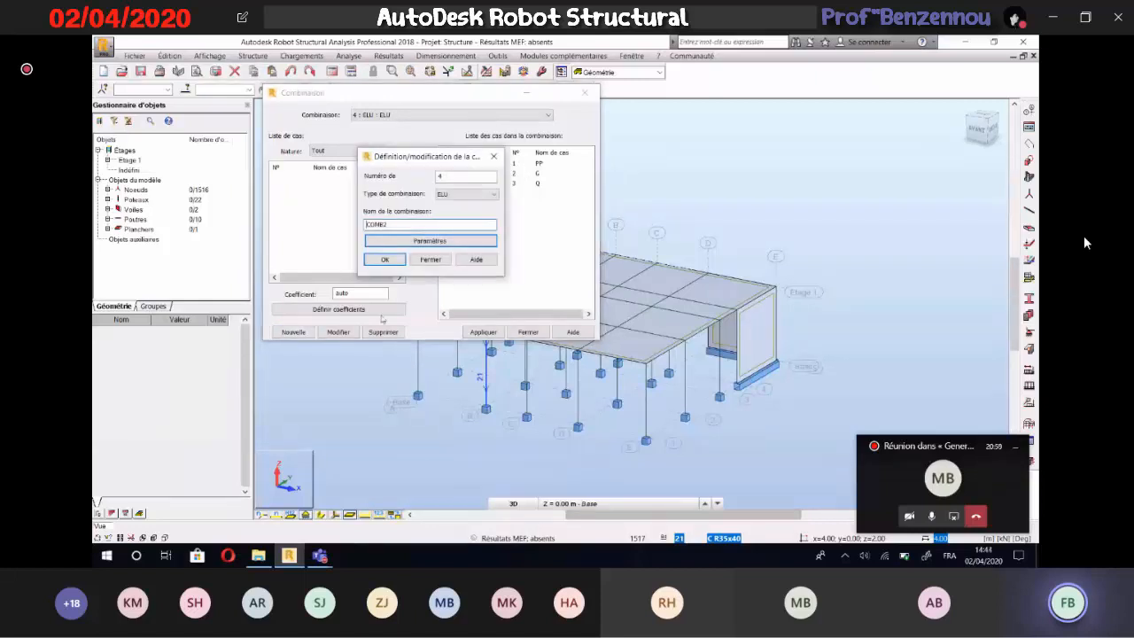
{"action": "left_click", "coordinate": [465, 193]}
{"action": "left_click", "coordinate": [460, 214]}
{"action": "left_click", "coordinate": [407, 225]}
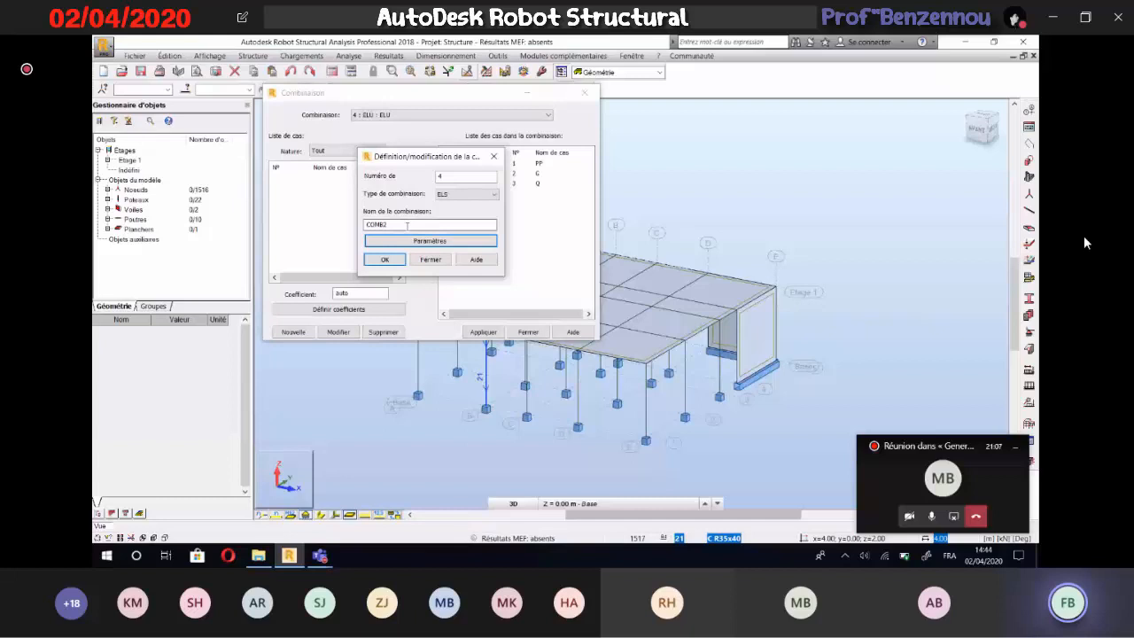
{"action": "double_click", "coordinate": [407, 226]}
{"action": "type", "text": "ELS"}
{"action": "left_click", "coordinate": [408, 241]}
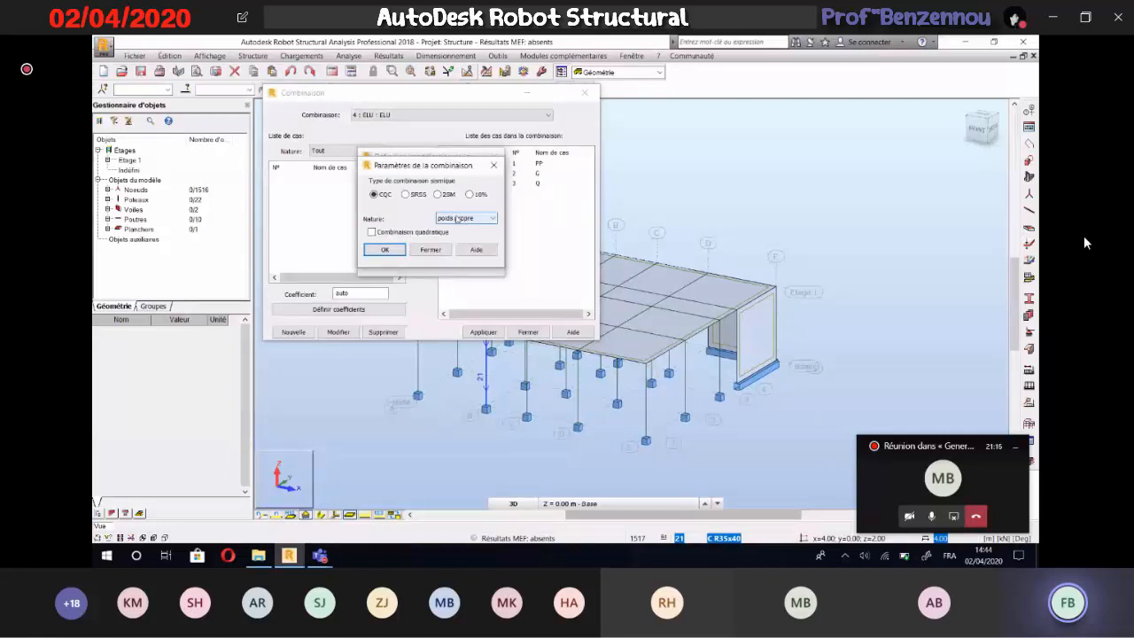
{"action": "left_click", "coordinate": [384, 249]}
{"action": "left_click", "coordinate": [391, 264]}
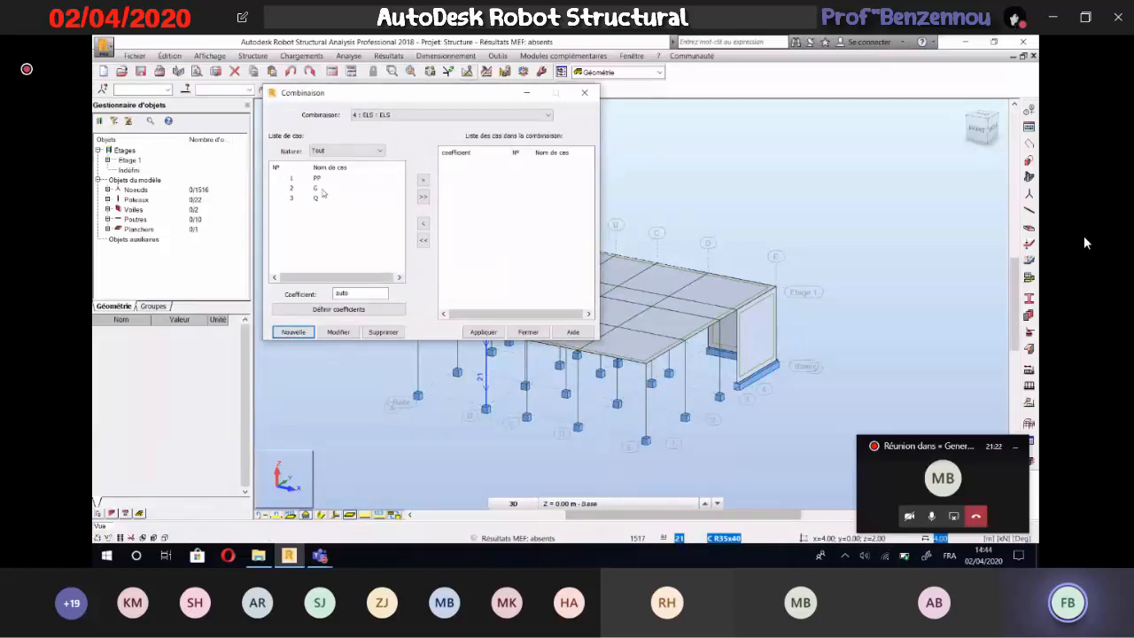
Switch back to the ELU combination and apply it
{"action": "left_click", "coordinate": [443, 116]}
{"action": "left_click", "coordinate": [443, 121]}
{"action": "left_click", "coordinate": [490, 336]}
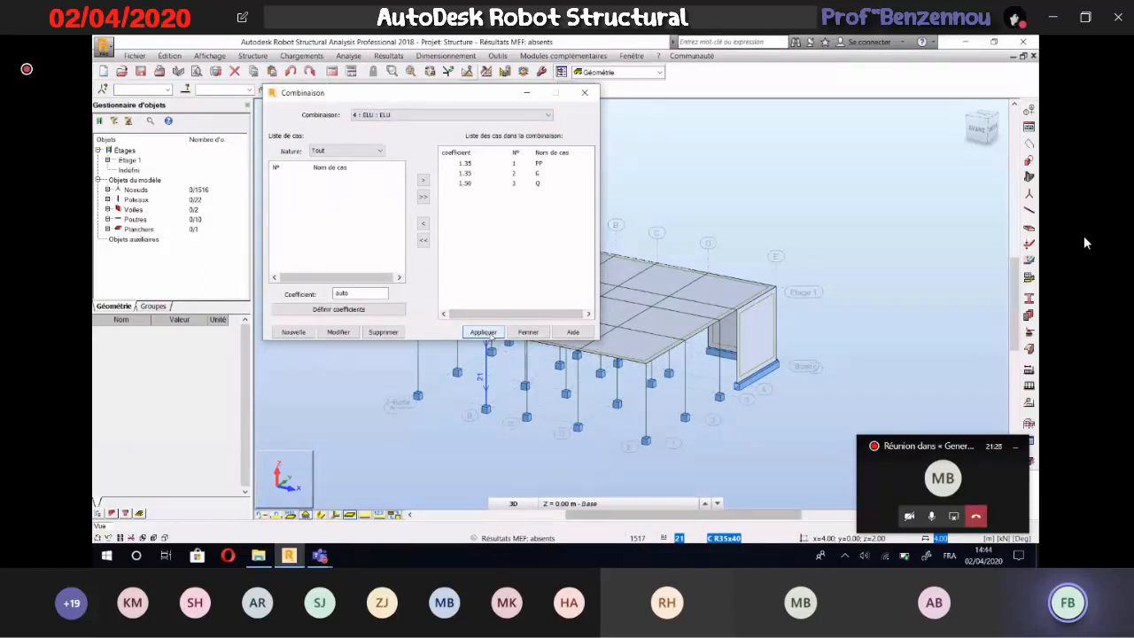
Return to the ELS combination, add all load cases PP, G and Q with automatic coefficients, and apply it
{"action": "left_click", "coordinate": [306, 332]}
{"action": "left_click", "coordinate": [376, 115]}
{"action": "left_click", "coordinate": [376, 135]}
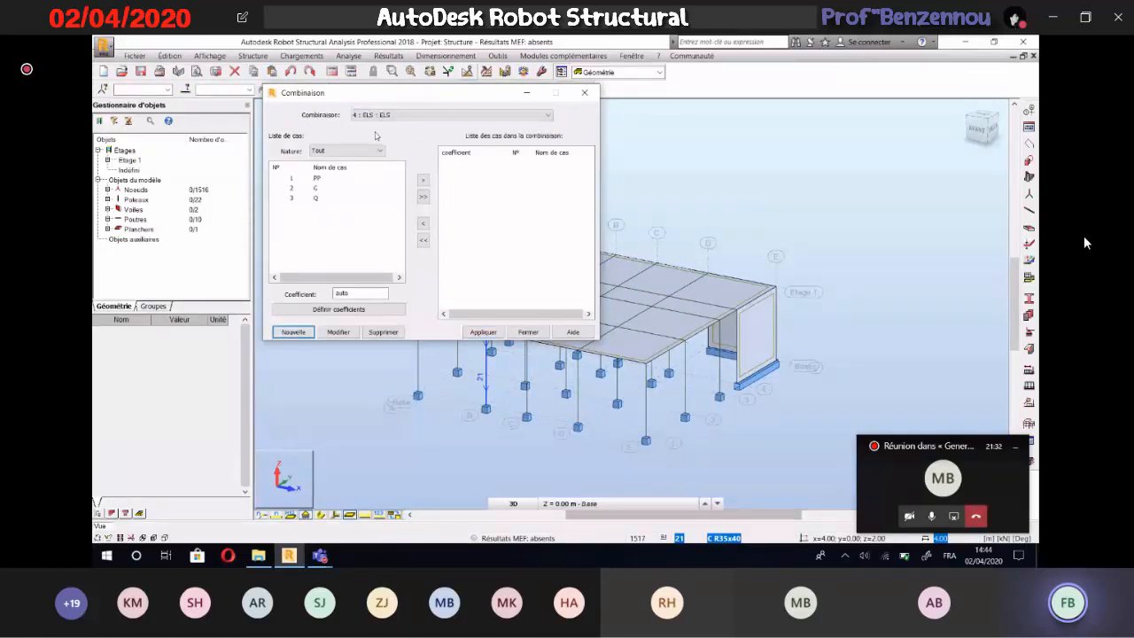
{"action": "left_click", "coordinate": [422, 197]}
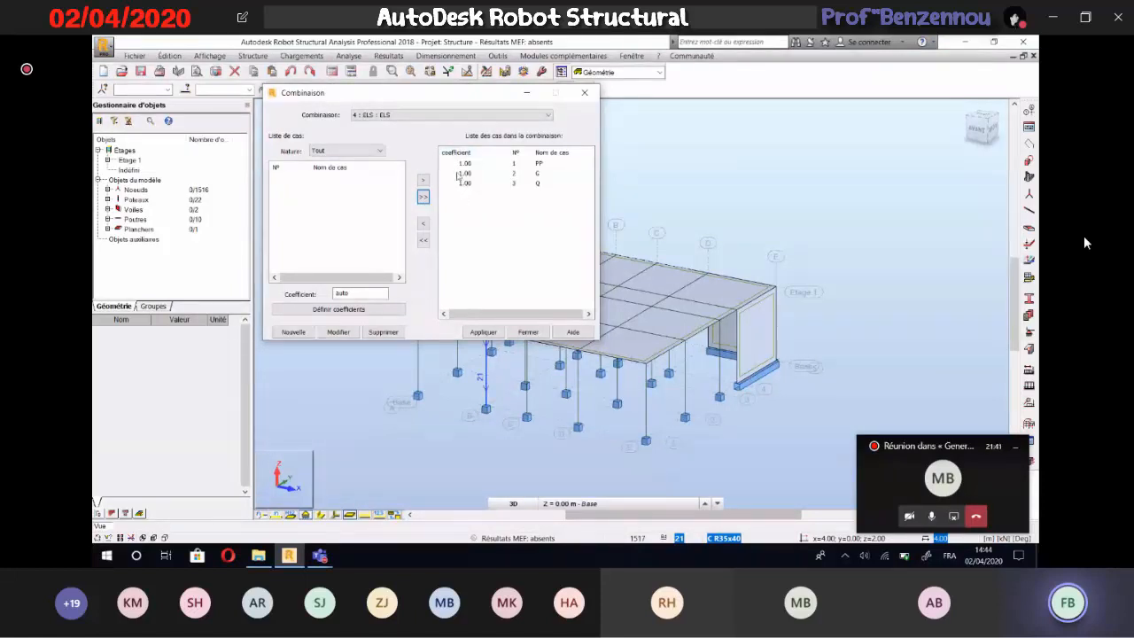
{"action": "left_click", "coordinate": [483, 333]}
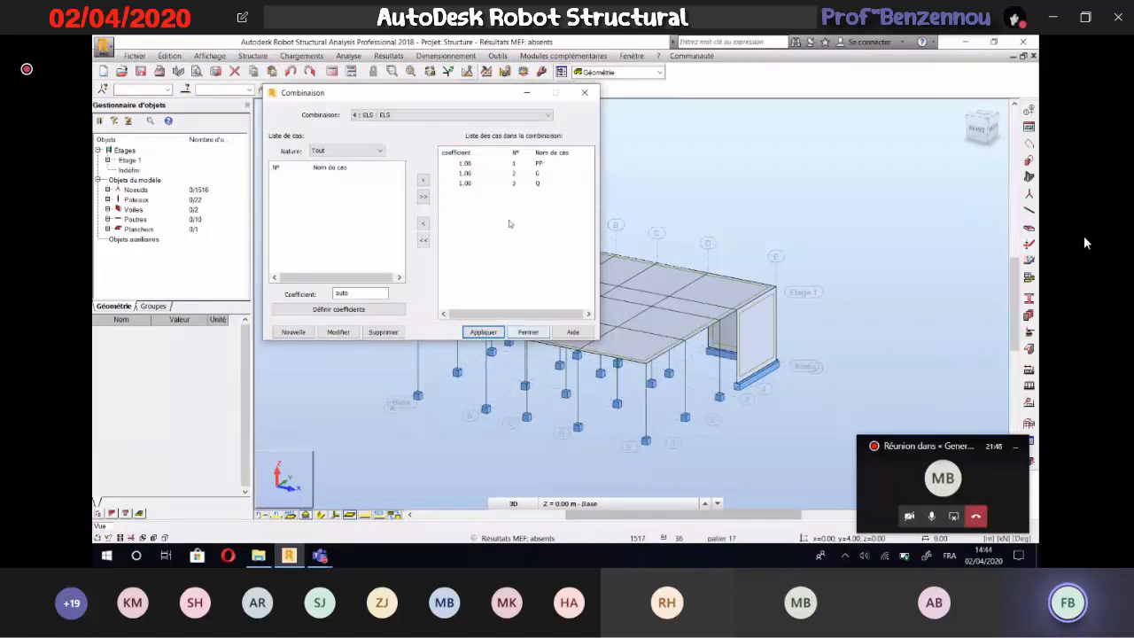
Review the coefficients of the ELU combination, close the combination definition, and check the available load cases
{"action": "left_click", "coordinate": [433, 116]}
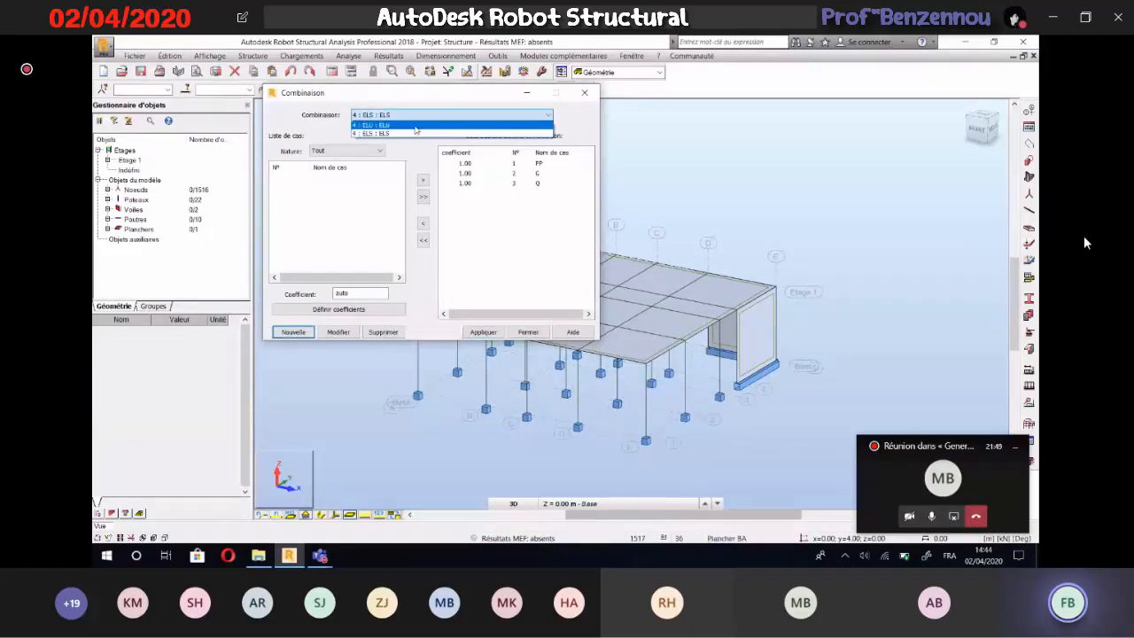
{"action": "left_click", "coordinate": [415, 126]}
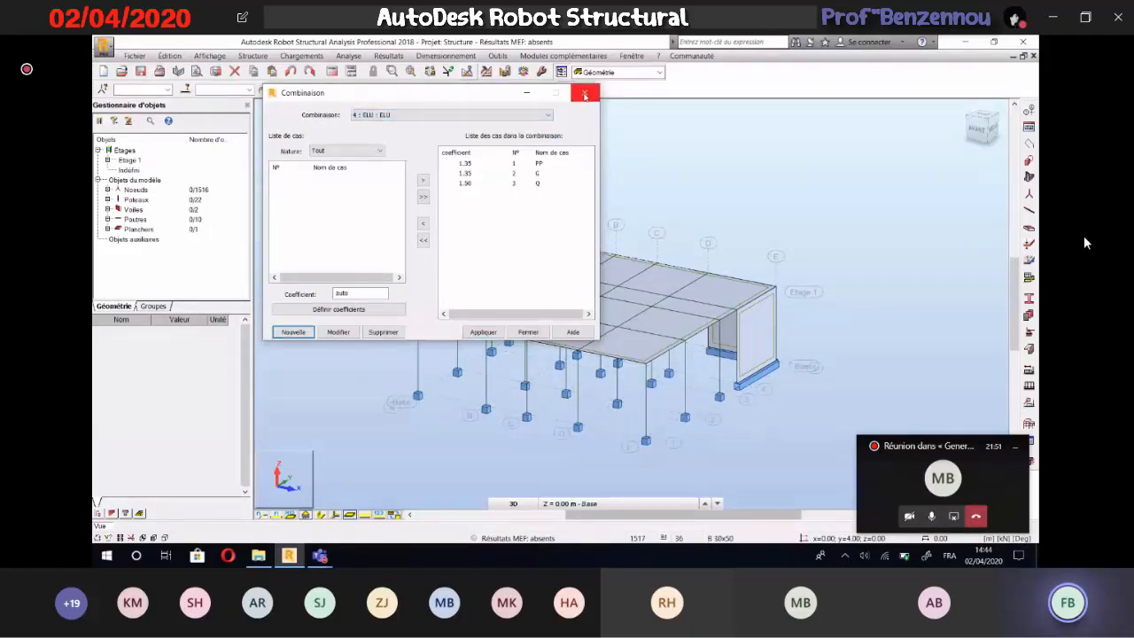
{"action": "left_click", "coordinate": [288, 75]}
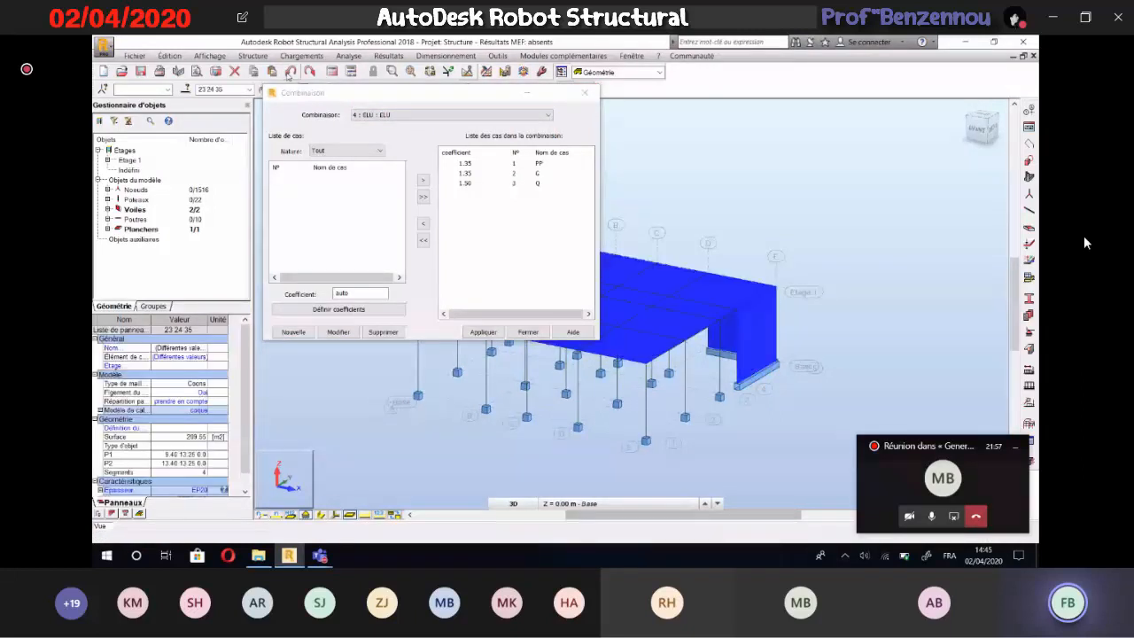
{"action": "left_click", "coordinate": [398, 115]}
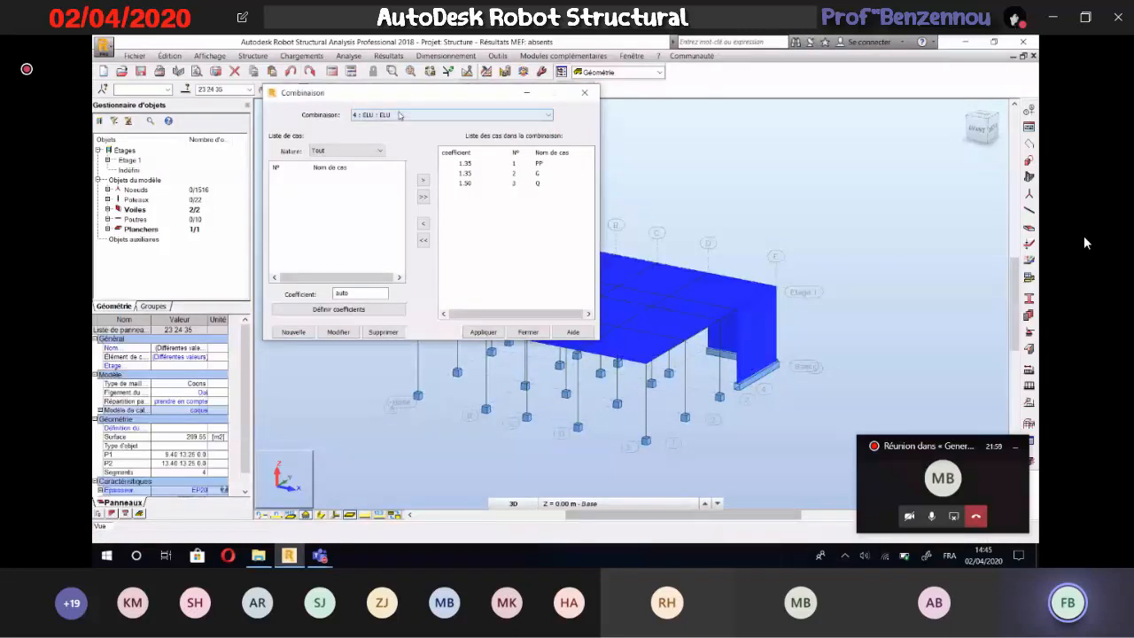
{"action": "left_click", "coordinate": [399, 115]}
{"action": "left_click", "coordinate": [583, 92]}
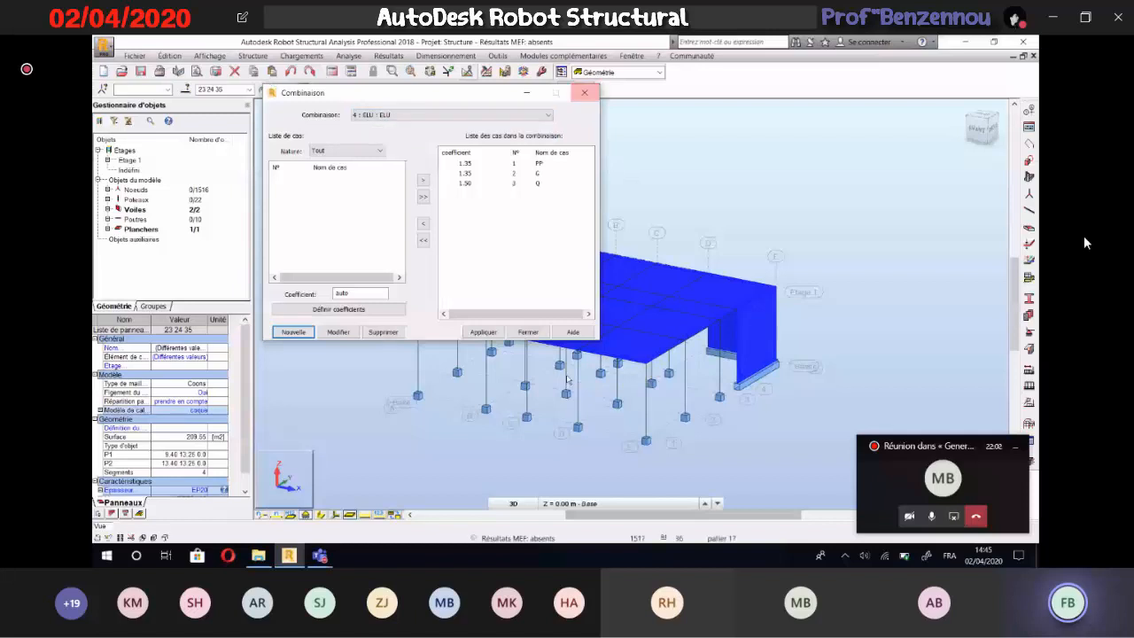
{"action": "left_click", "coordinate": [528, 332]}
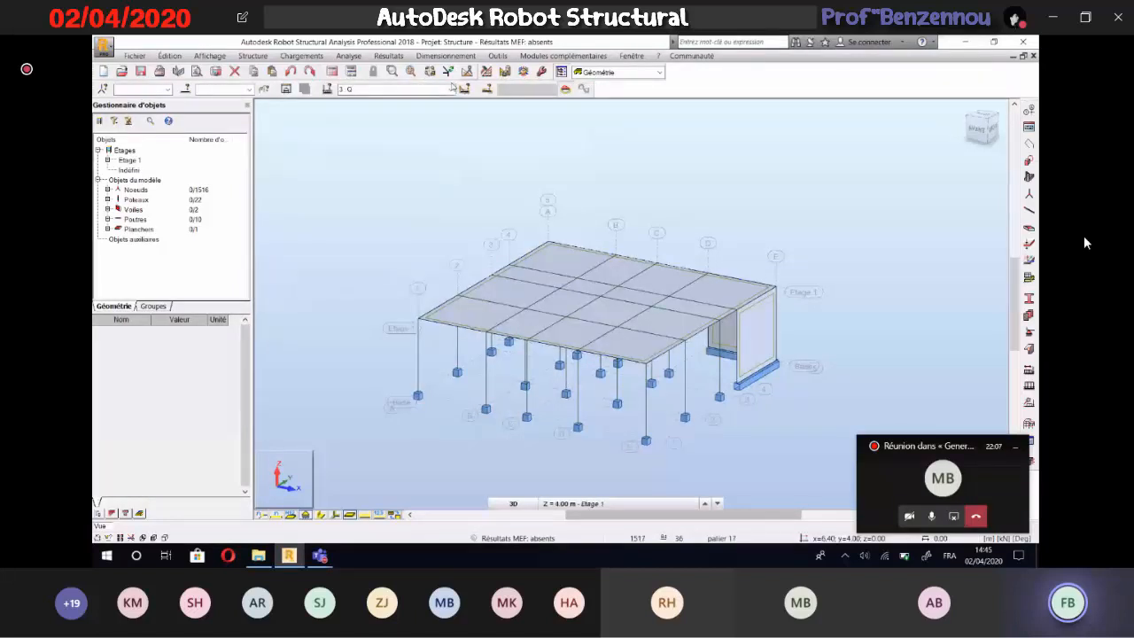
{"action": "left_click", "coordinate": [451, 88]}
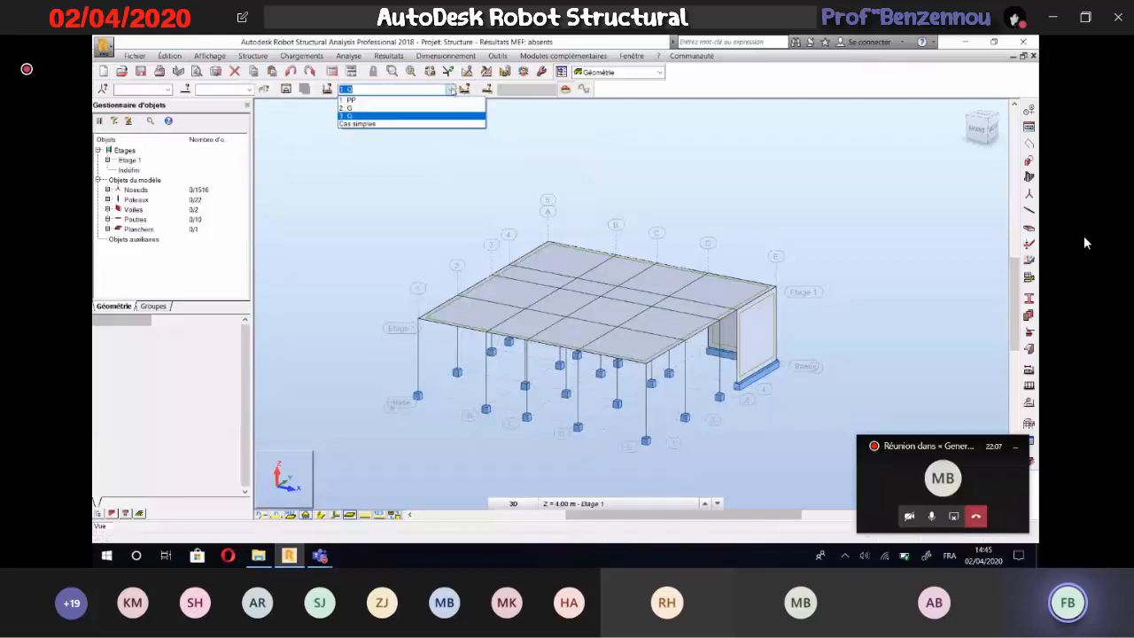
Recreate the manual combination ELU of type ELU with cases PP, G and Q at automatic coefficients, and apply it
{"action": "left_click", "coordinate": [302, 56]}
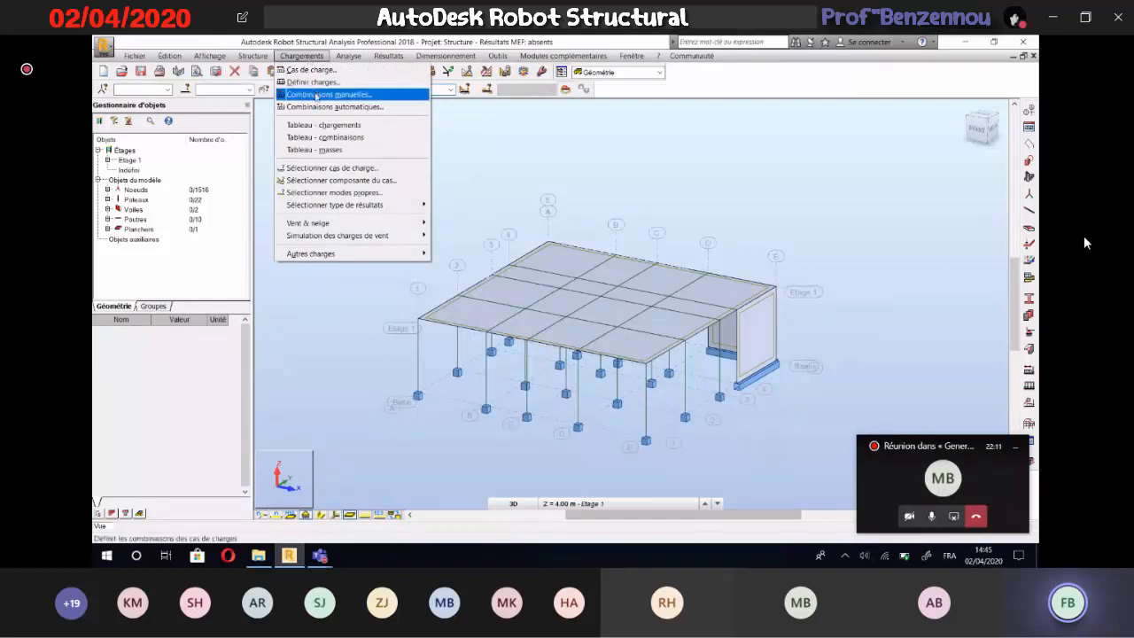
{"action": "left_click", "coordinate": [319, 94]}
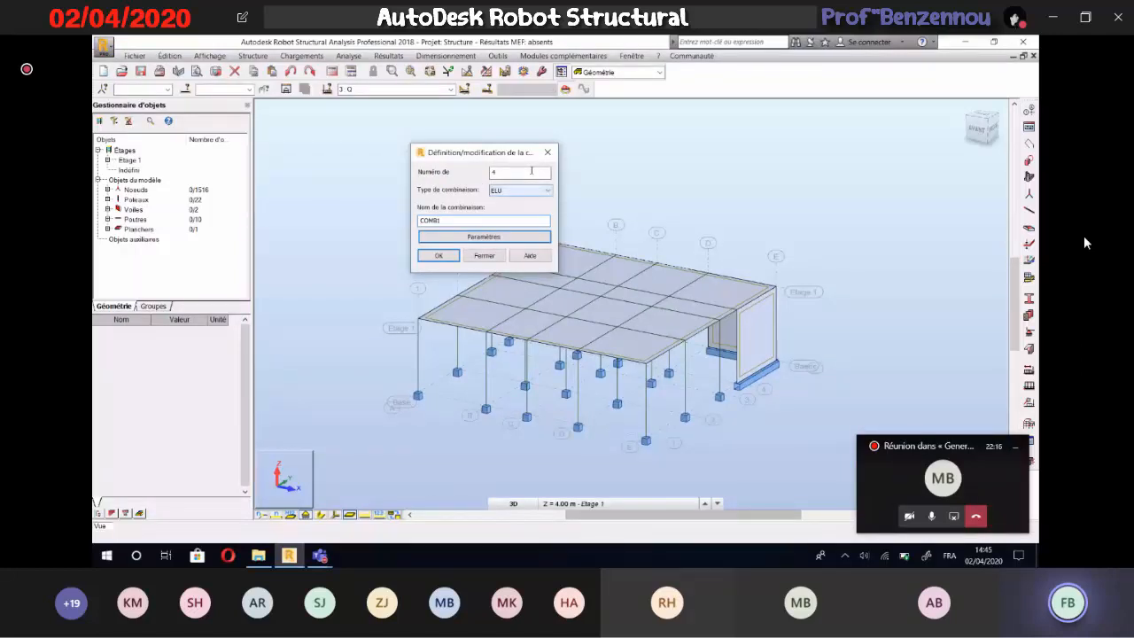
{"action": "left_click", "coordinate": [325, 96]}
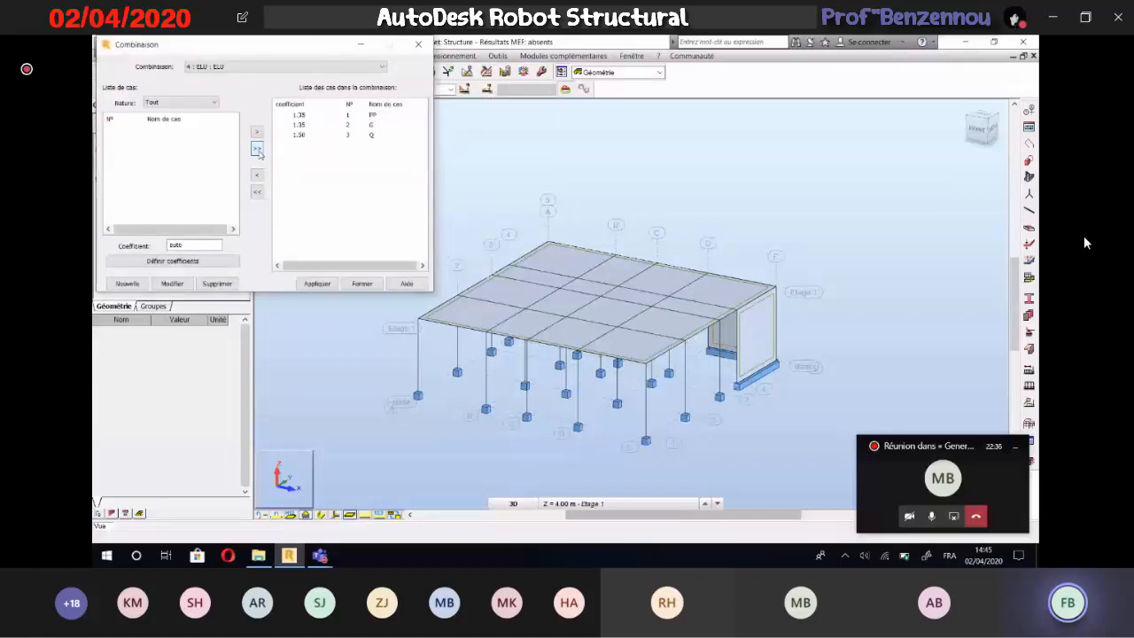
{"action": "left_click", "coordinate": [323, 287]}
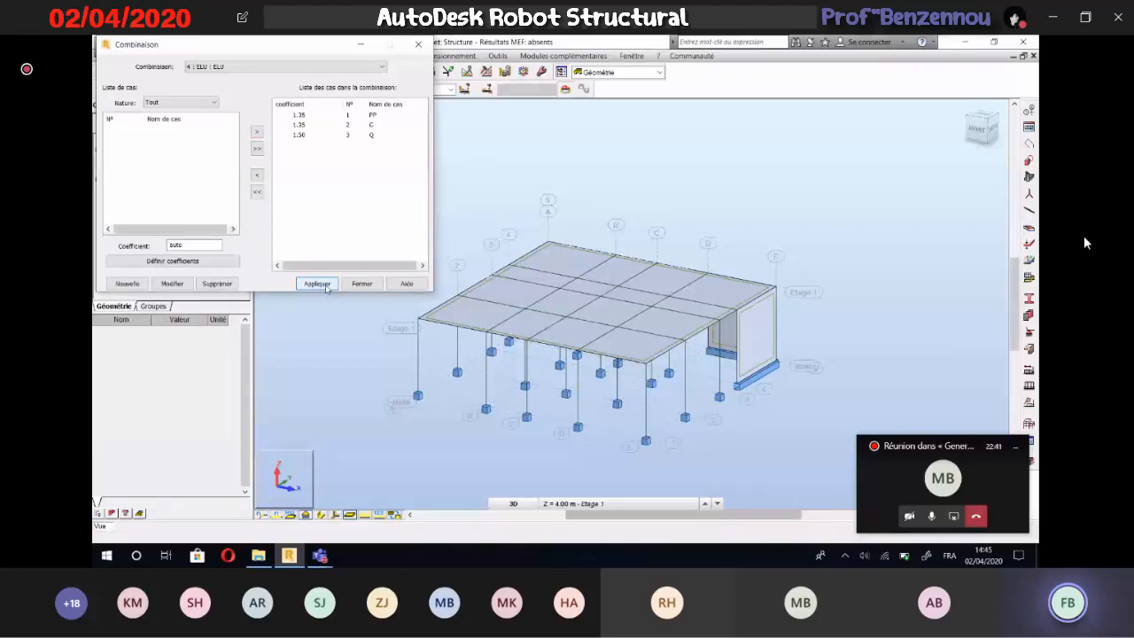
{"action": "left_click", "coordinate": [324, 285]}
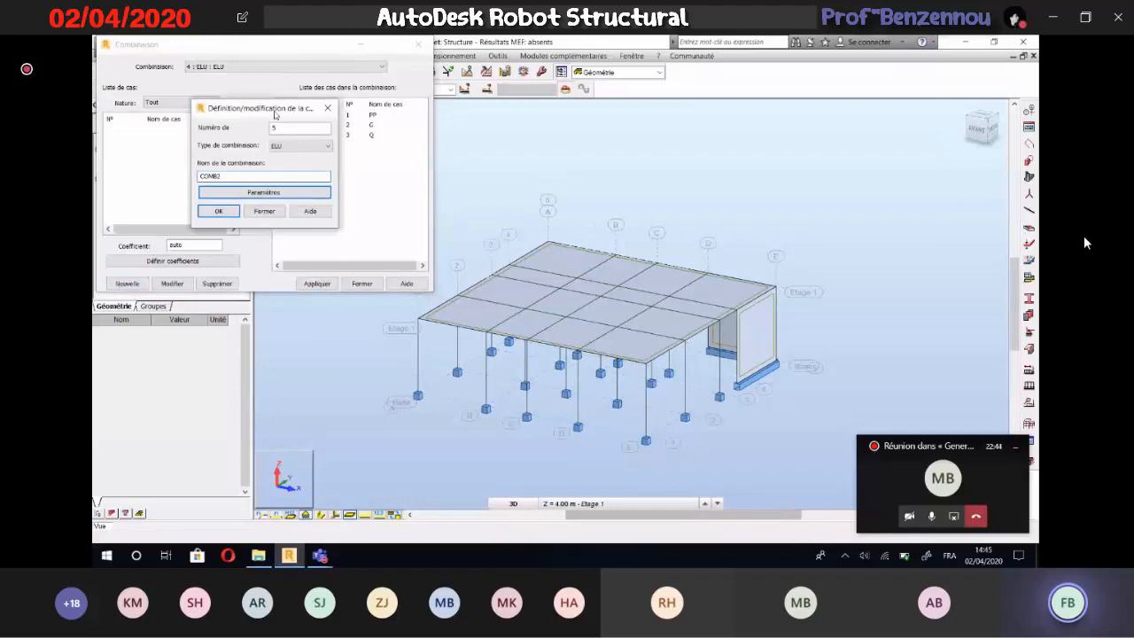
Define combination number 5 of type ELS, named ELS, with its nature set to permanente
{"action": "left_click", "coordinate": [293, 146]}
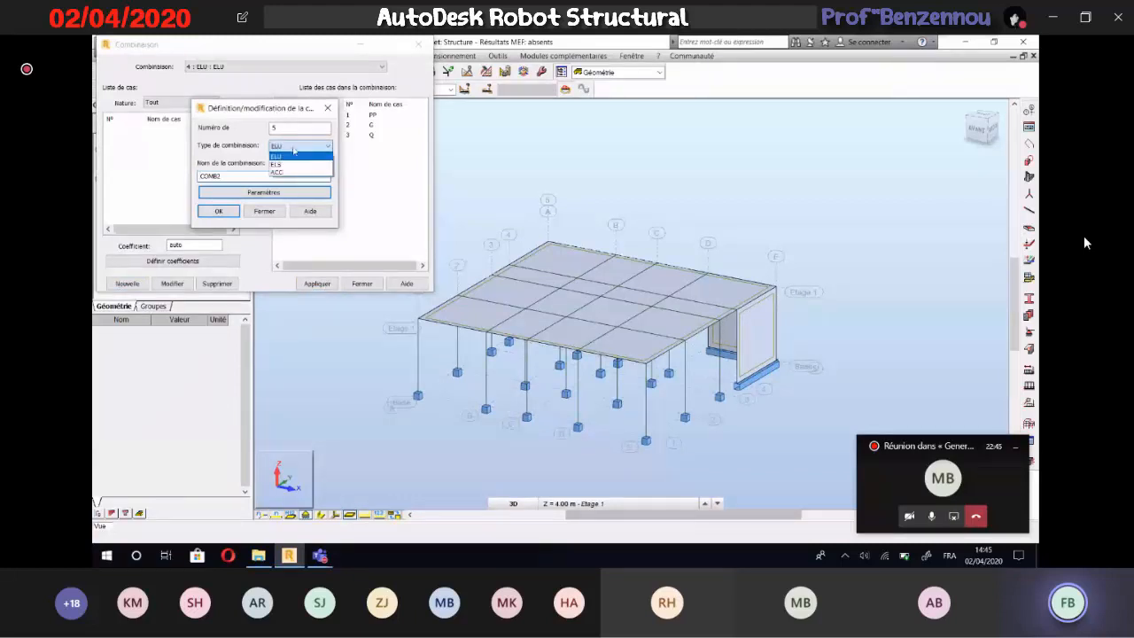
{"action": "left_click", "coordinate": [295, 165]}
{"action": "left_click", "coordinate": [269, 179]}
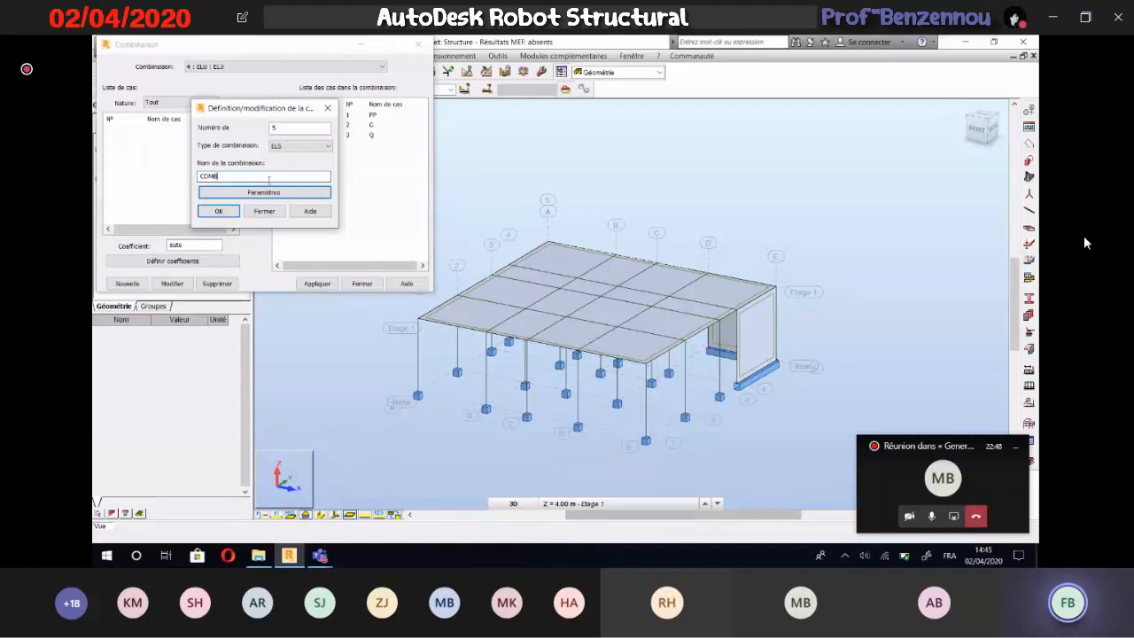
{"action": "key", "text": "BackSpace"}
{"action": "key", "text": "BackSpace"}
{"action": "key", "text": "BackSpace"}
{"action": "key", "text": "BackSpace"}
{"action": "type", "text": "ELS"}
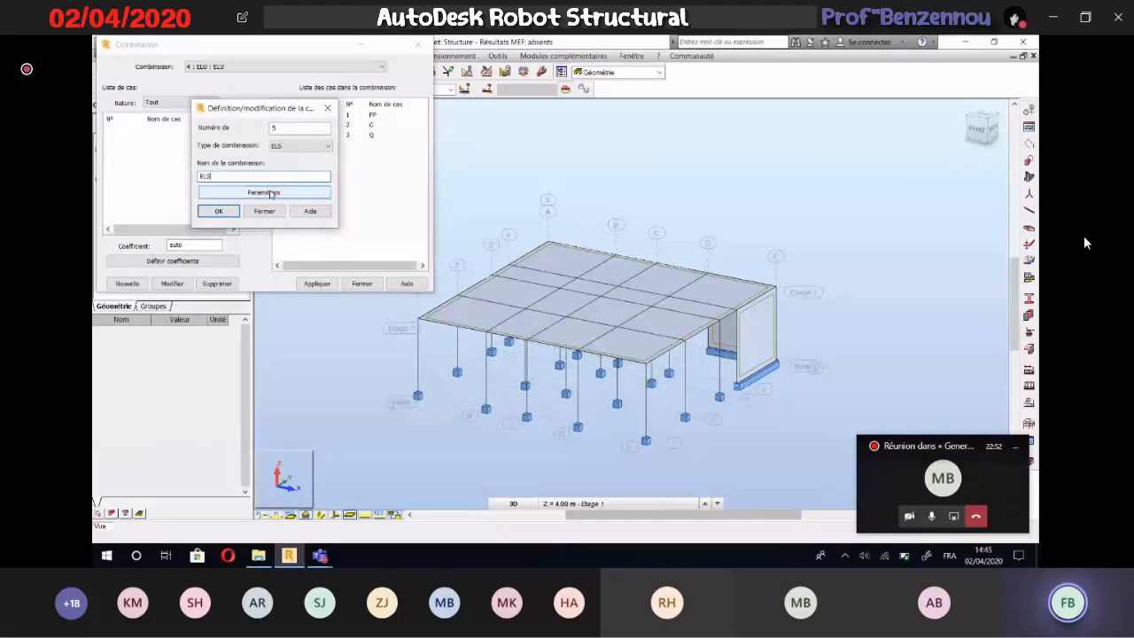
{"action": "left_click", "coordinate": [272, 193]}
{"action": "left_click", "coordinate": [283, 169]}
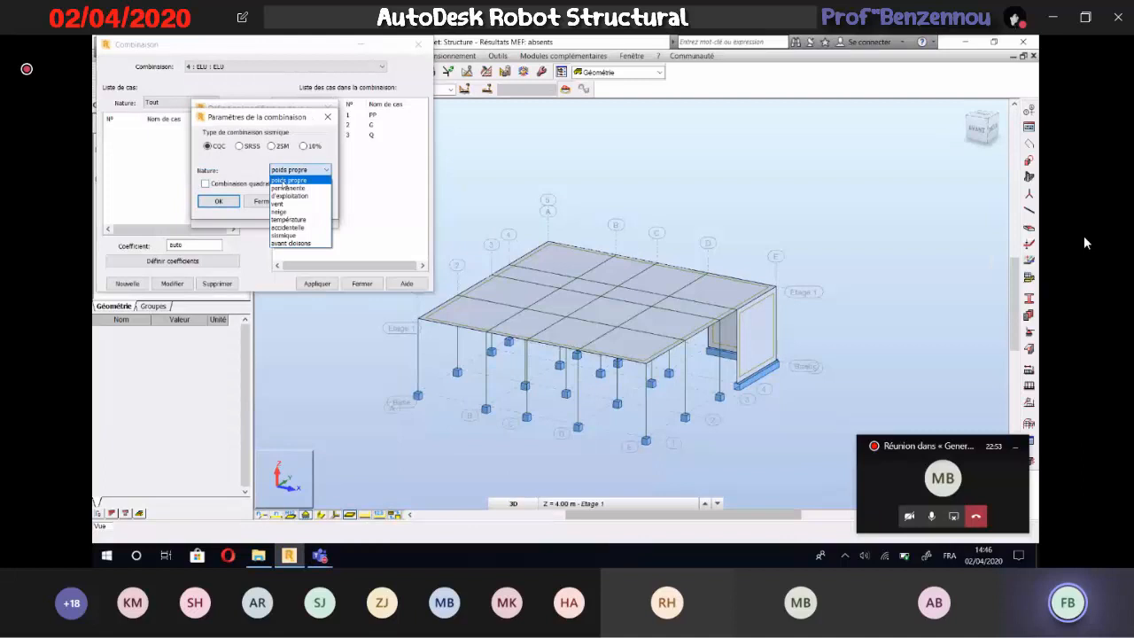
{"action": "left_click", "coordinate": [284, 189]}
{"action": "left_click", "coordinate": [218, 201]}
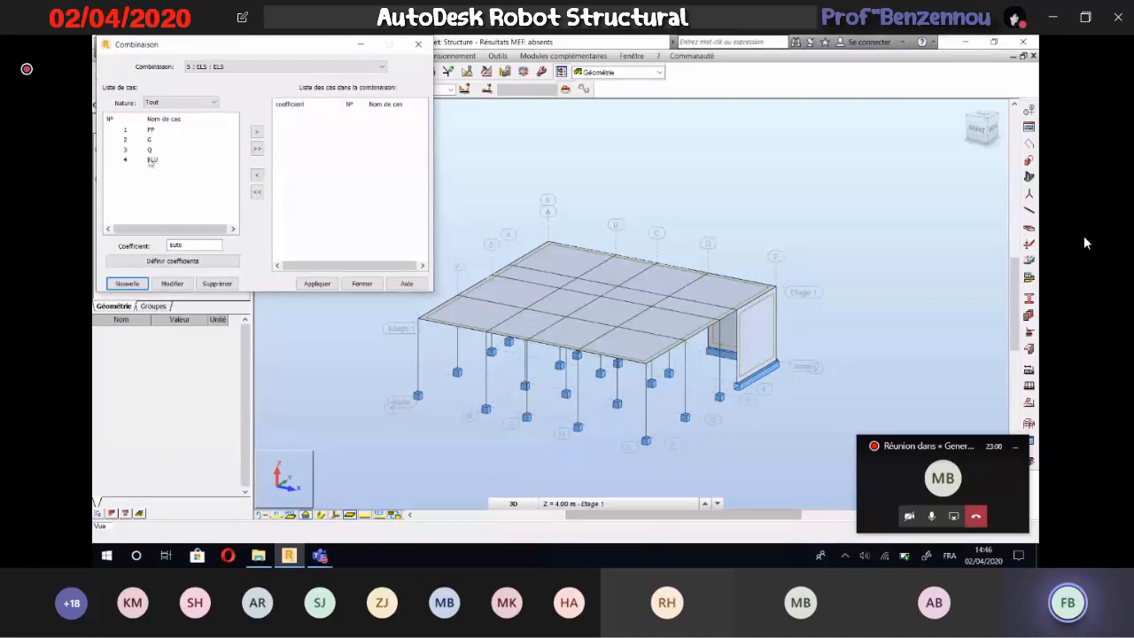
Add cases PP, G and Q to the ELS combination with automatic coefficients, leaving out ELU, and apply it
{"action": "left_click", "coordinate": [256, 149]}
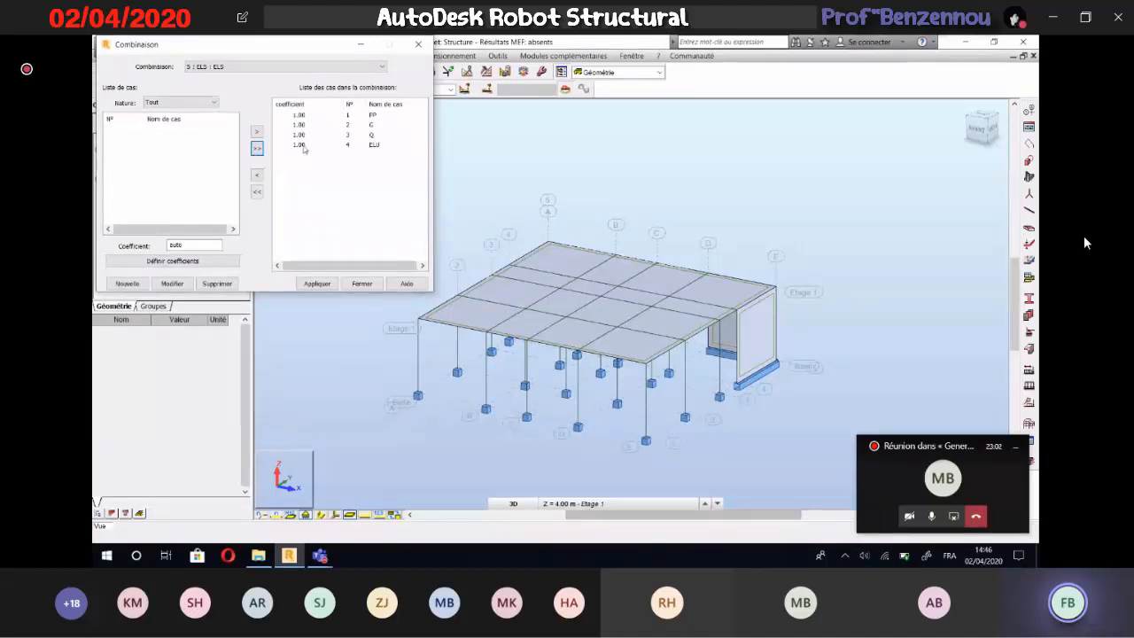
{"action": "left_click", "coordinate": [302, 146]}
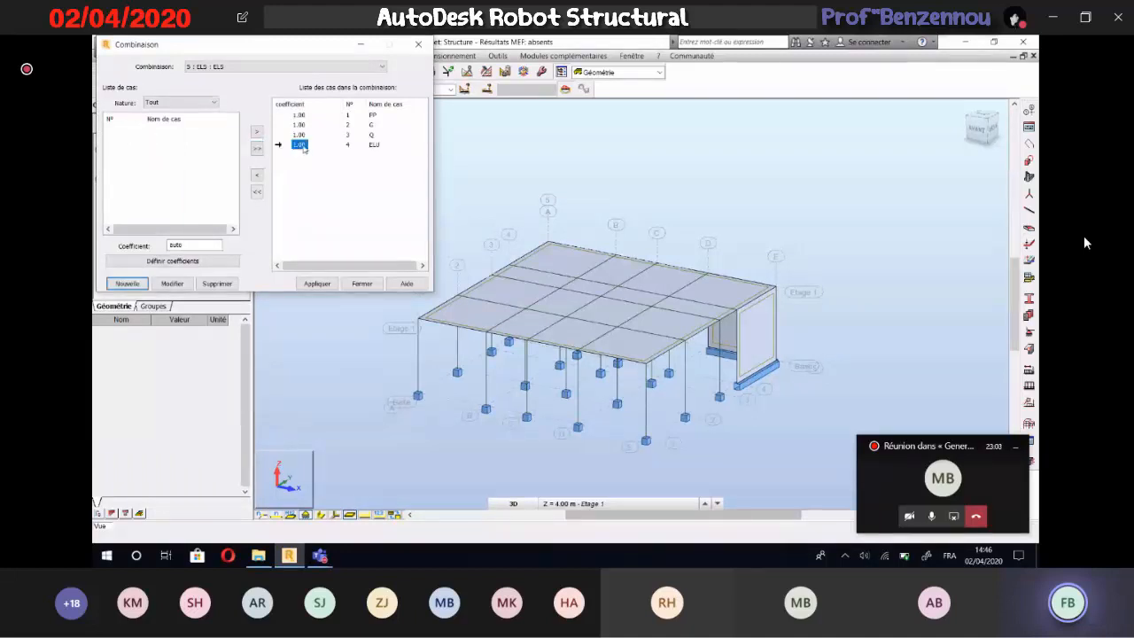
{"action": "left_click", "coordinate": [256, 177]}
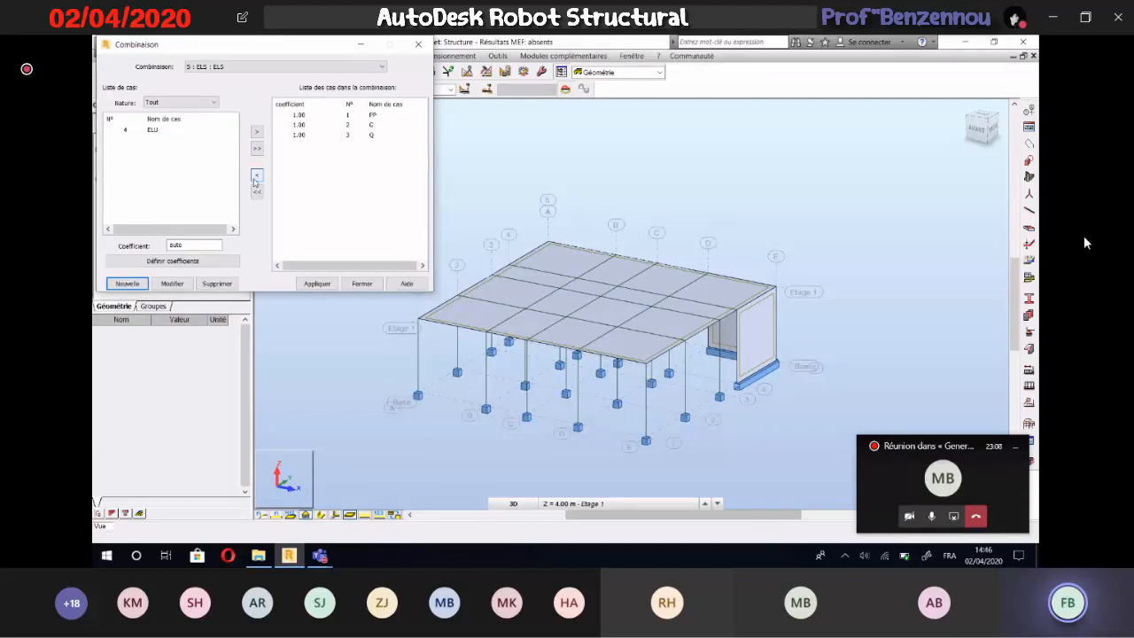
{"action": "left_click", "coordinate": [319, 284]}
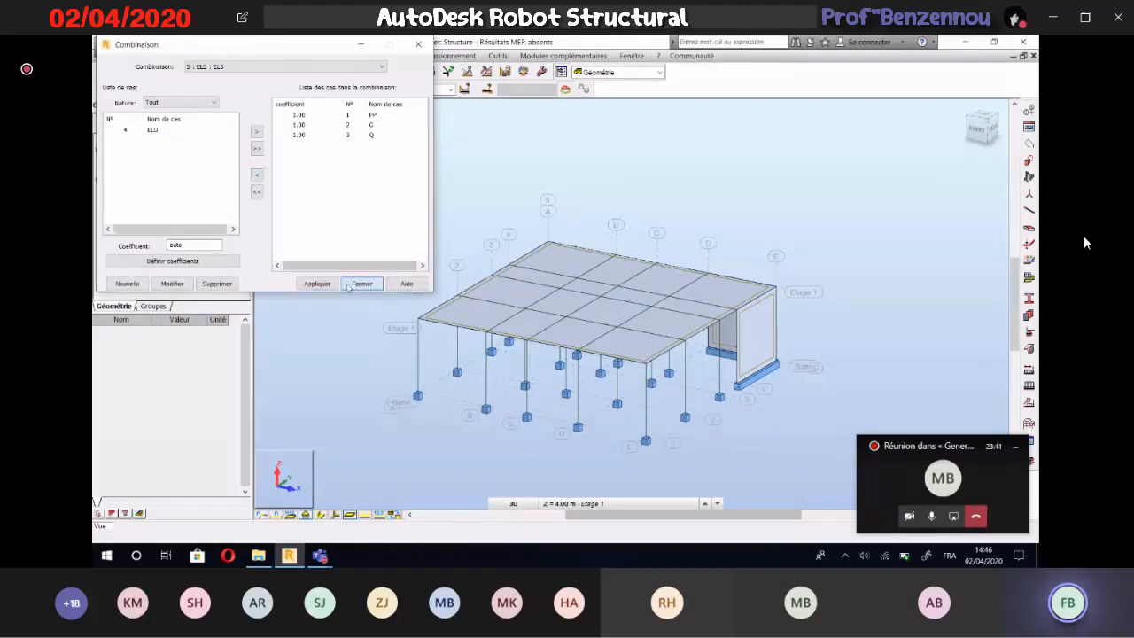
{"action": "left_click", "coordinate": [348, 284]}
Check that the ELU and ELS combinations are among the load cases, and run the structure calculation
{"action": "left_click", "coordinate": [450, 89]}
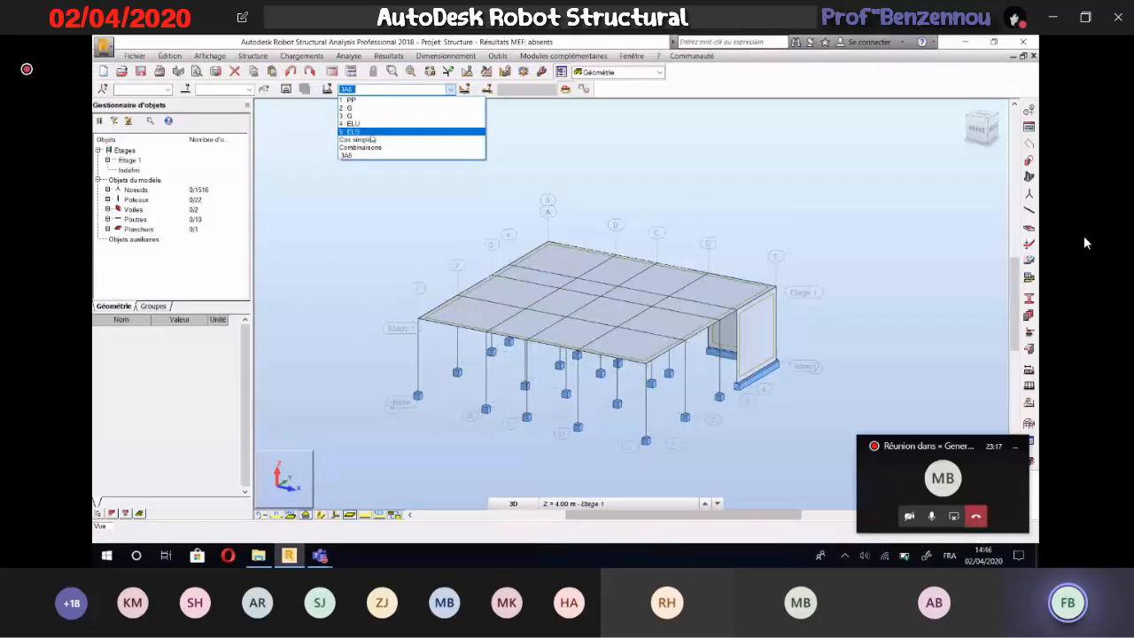
{"action": "left_click", "coordinate": [324, 159]}
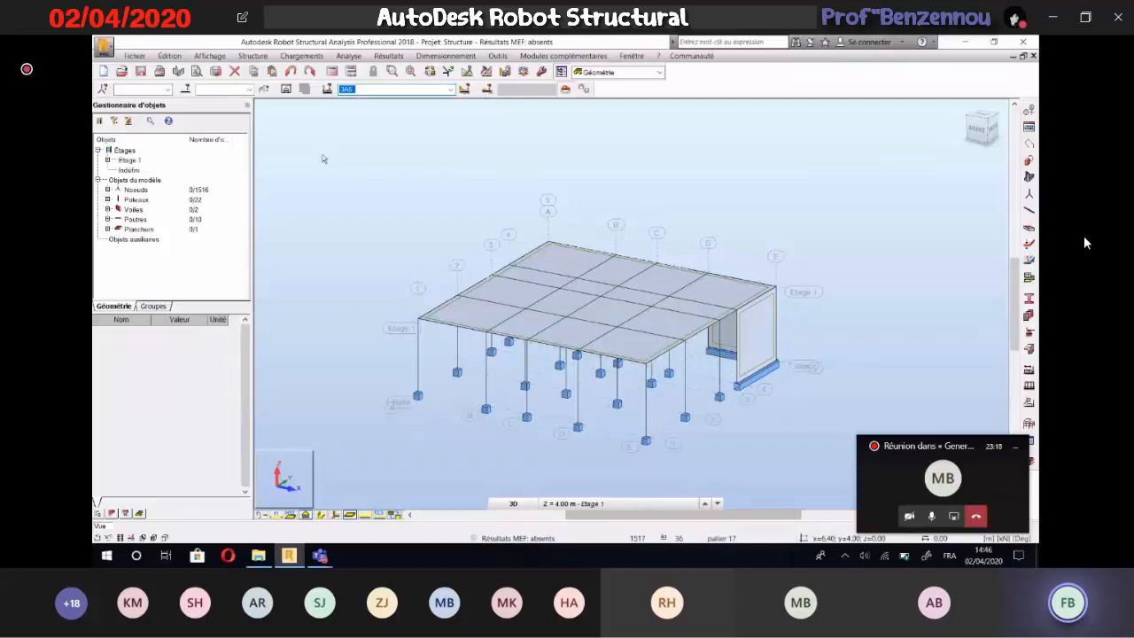
{"action": "left_click", "coordinate": [332, 71]}
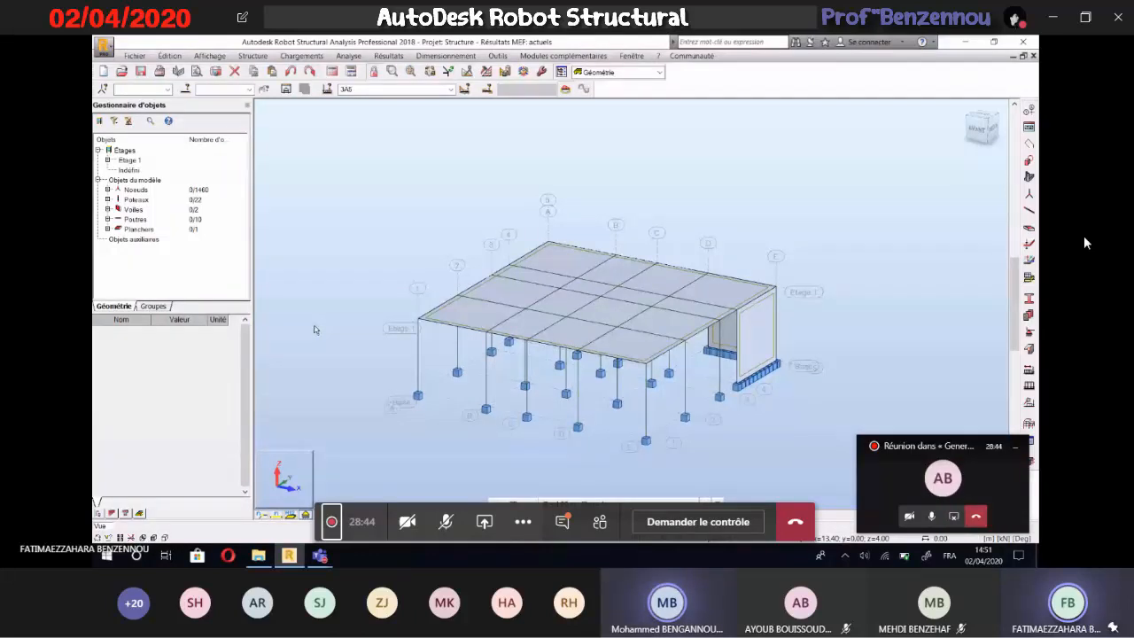
{"action": "left_click", "coordinate": [498, 284]}
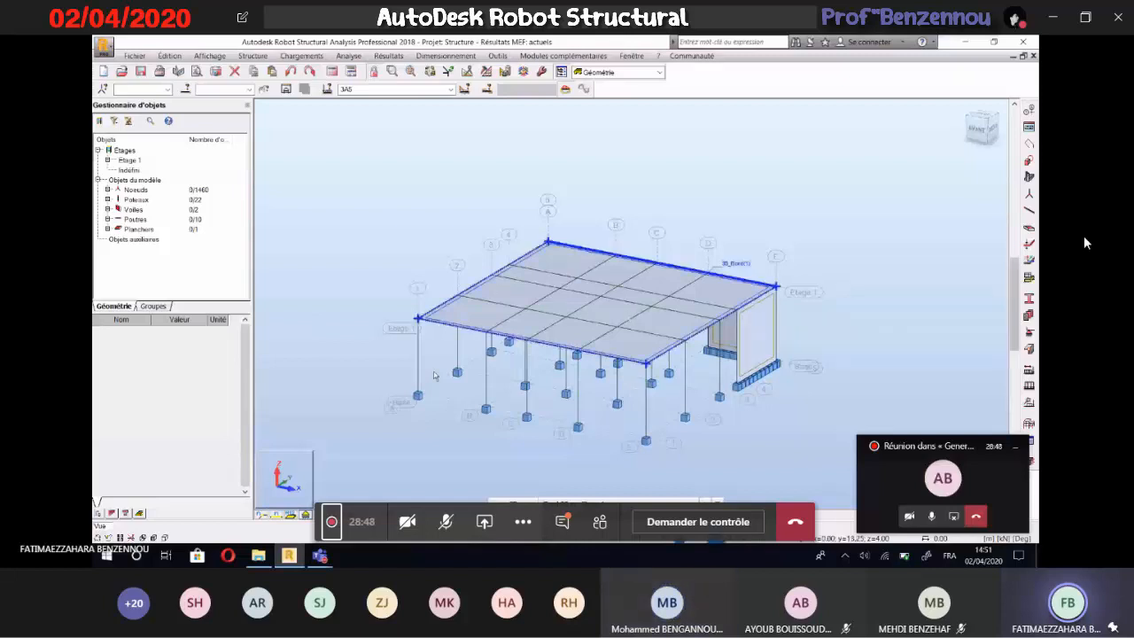
{"action": "left_click", "coordinate": [414, 324]}
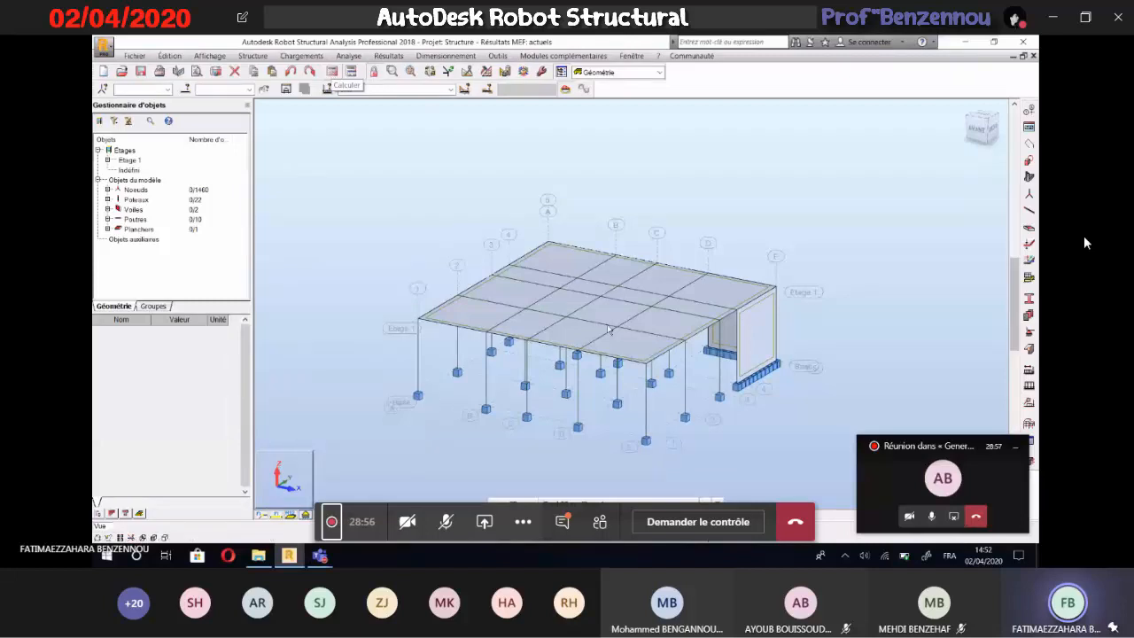
Open the building diagrams, show their Efforts options, and place the dialog clear of most of the model
{"action": "left_click", "coordinate": [392, 57]}
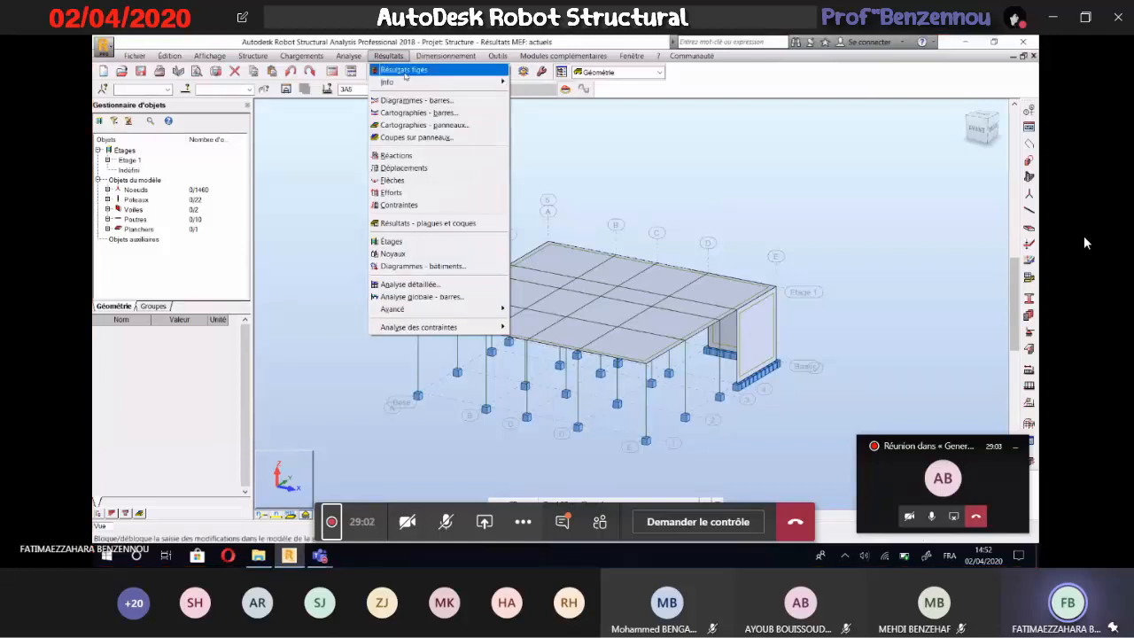
{"action": "left_click", "coordinate": [471, 267]}
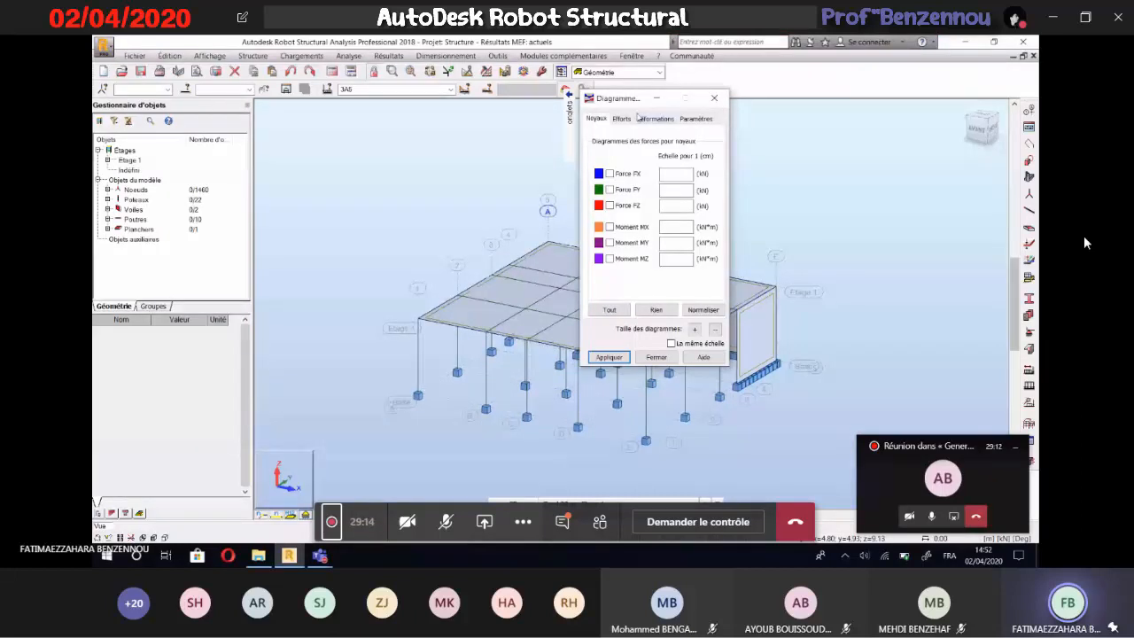
{"action": "left_click_drag", "start_coordinate": [637, 99], "coordinate": [360, 170]}
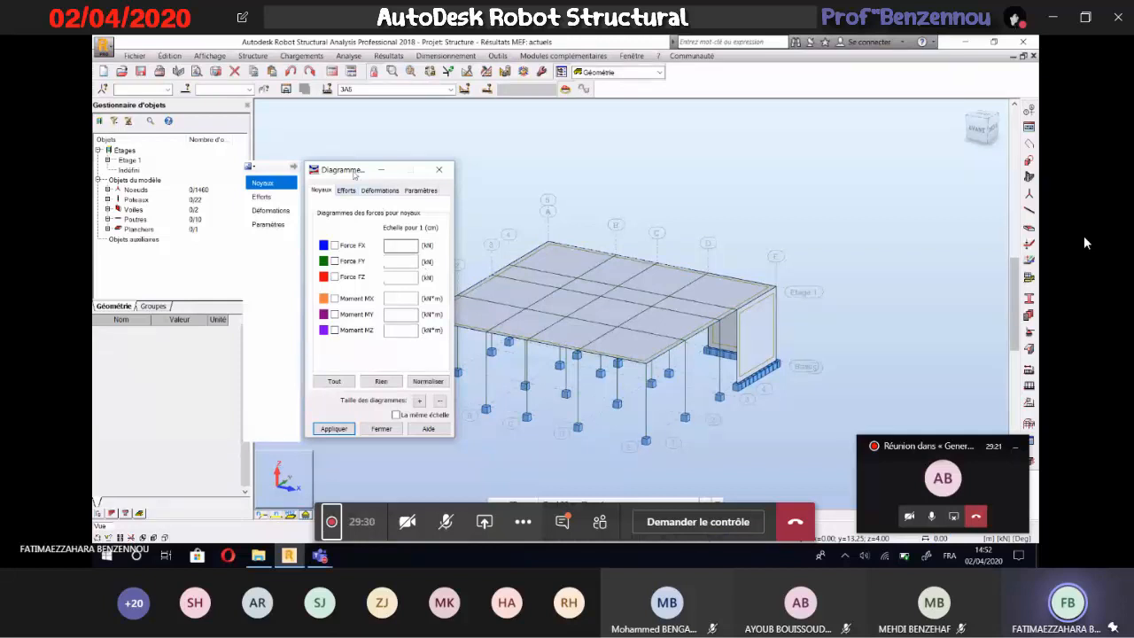
{"action": "left_click_drag", "start_coordinate": [354, 175], "coordinate": [249, 166]}
{"action": "left_click", "coordinate": [345, 155]}
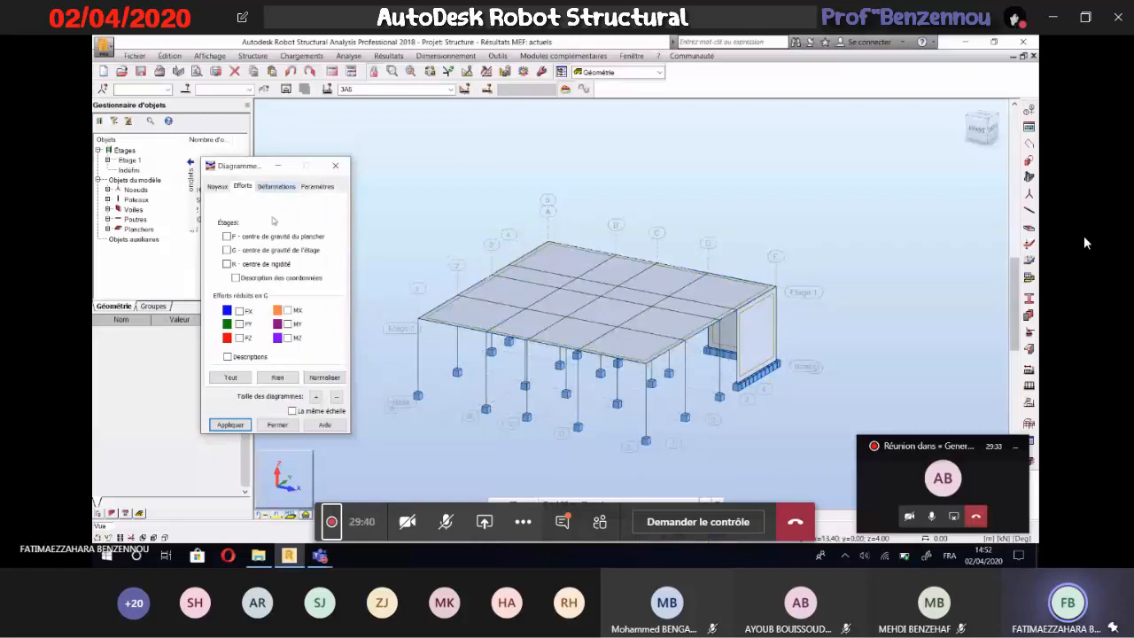
{"action": "left_click_drag", "start_coordinate": [260, 168], "coordinate": [364, 128]}
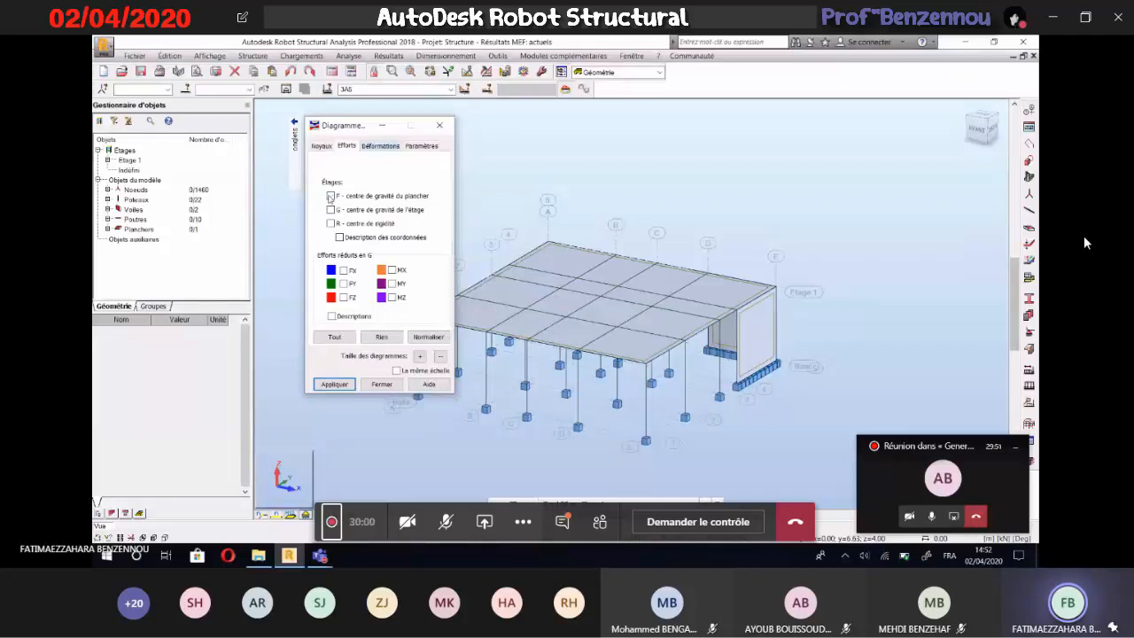
Display the floor's centre of gravity (F) and the centre of rigidity (R) on the model with their coordinate descriptions
{"action": "left_click", "coordinate": [339, 238]}
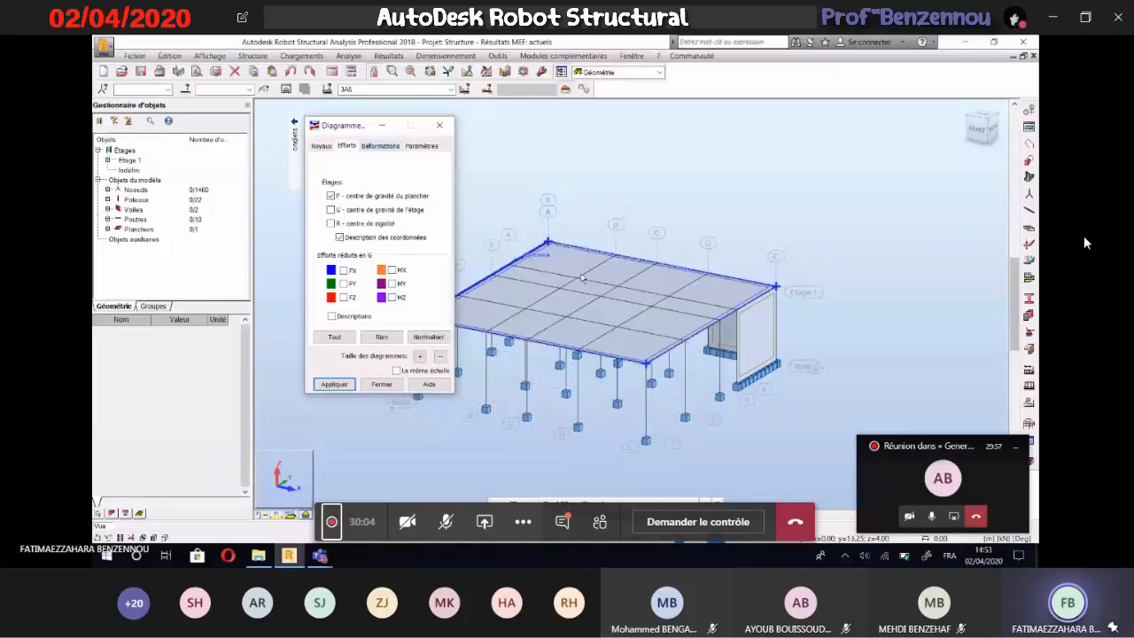
{"action": "left_click", "coordinate": [329, 390]}
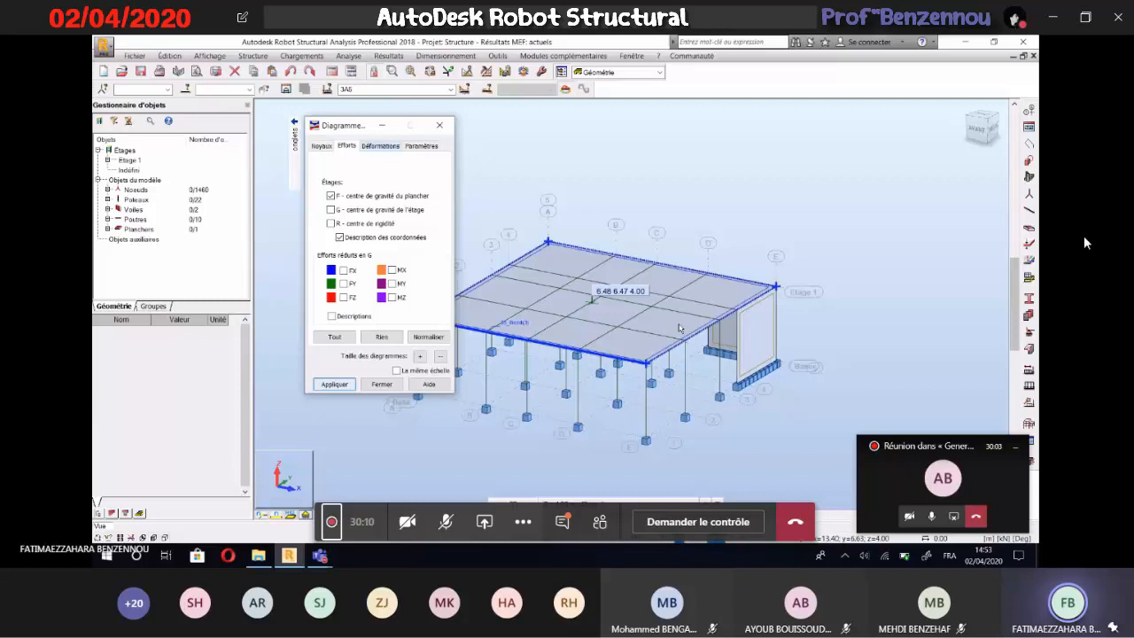
{"action": "scroll", "coordinate": [625, 312], "scroll_direction": "up", "scroll_amount": 3}
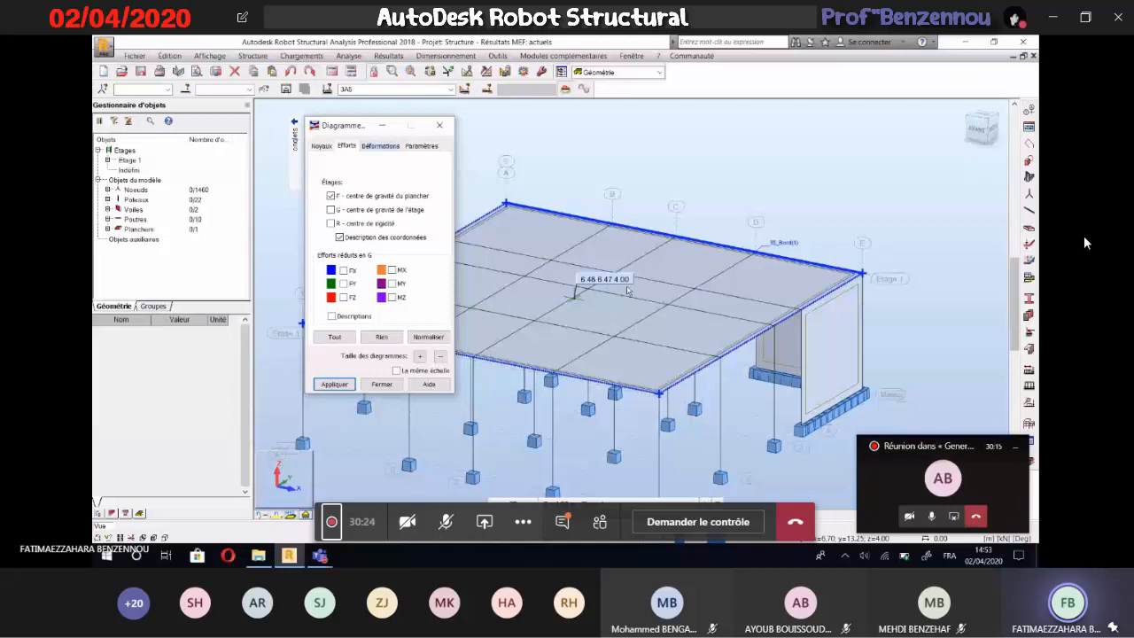
{"action": "scroll", "coordinate": [626, 291], "scroll_direction": "down", "scroll_amount": 2}
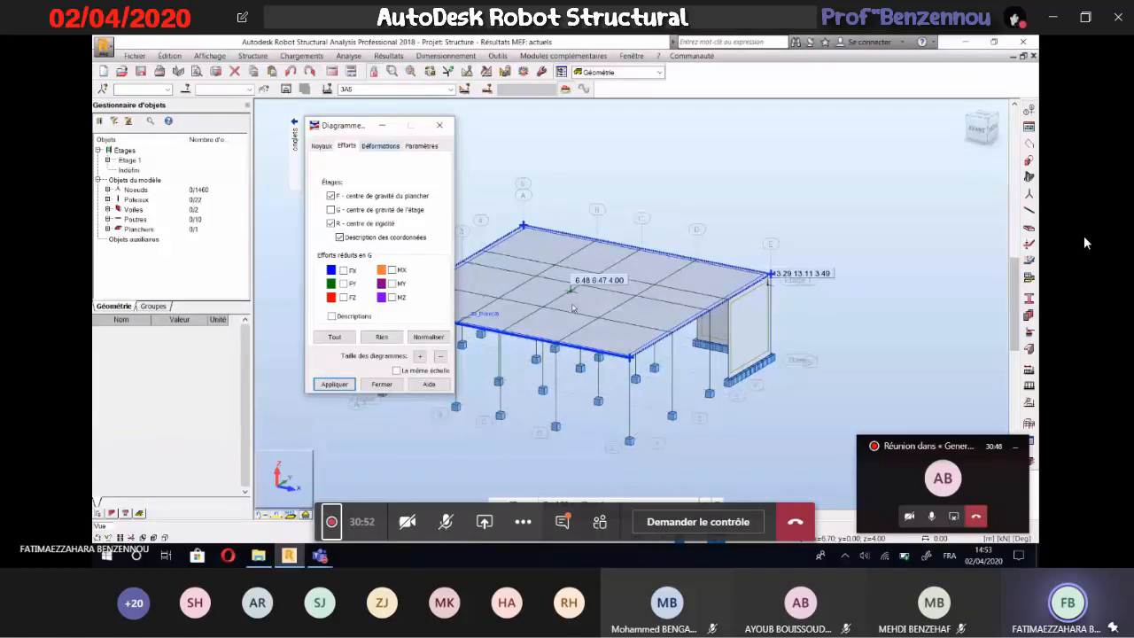
Remove the floor's centre of gravity, the centre of rigidity and their coordinate descriptions from the model, and close the diagrams dialog
{"action": "left_click", "coordinate": [331, 195]}
{"action": "left_click", "coordinate": [334, 383]}
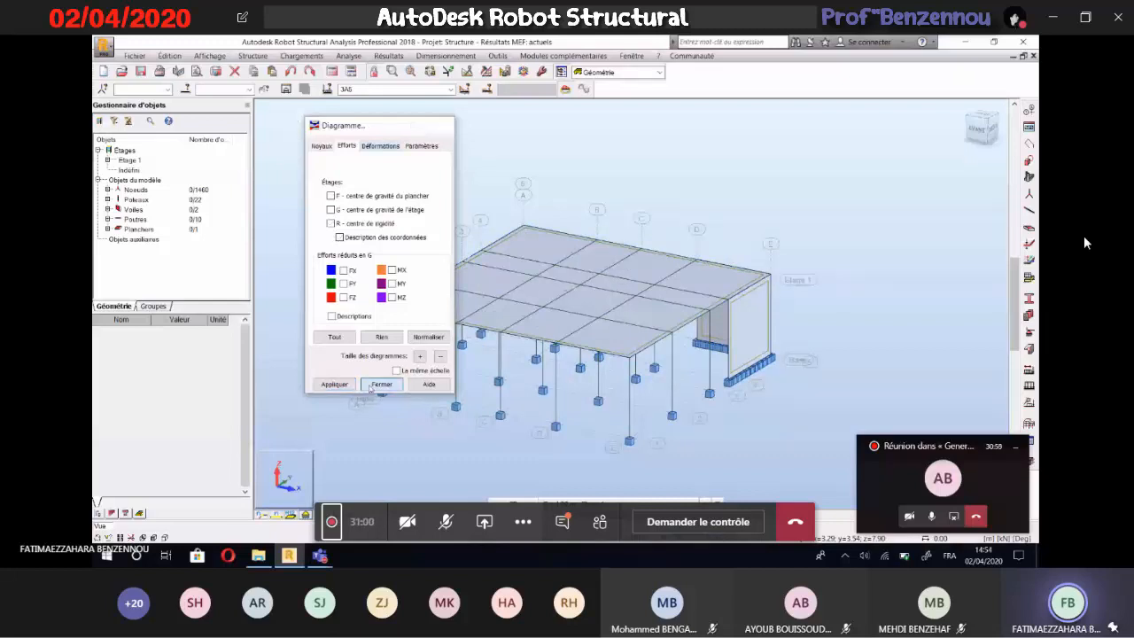
{"action": "left_click", "coordinate": [381, 384]}
Examine the arrangement of the columns and of the two walls at the corner of axes E and 5
{"action": "scroll", "coordinate": [371, 389], "scroll_direction": "down", "scroll_amount": 2}
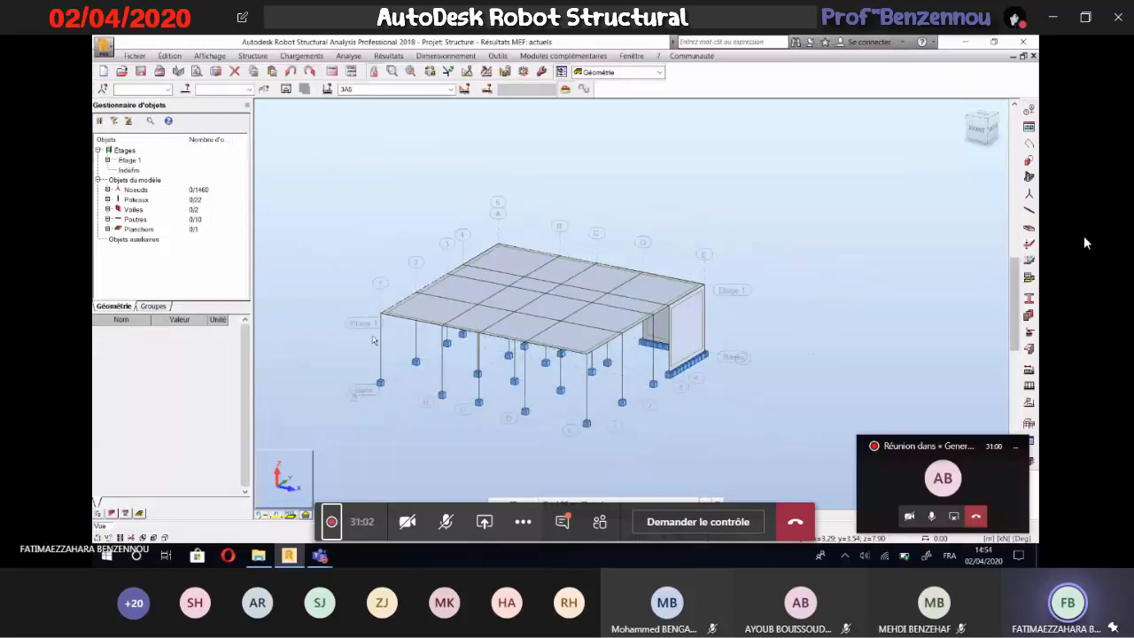
{"action": "scroll", "coordinate": [373, 340], "scroll_direction": "down", "scroll_amount": 1}
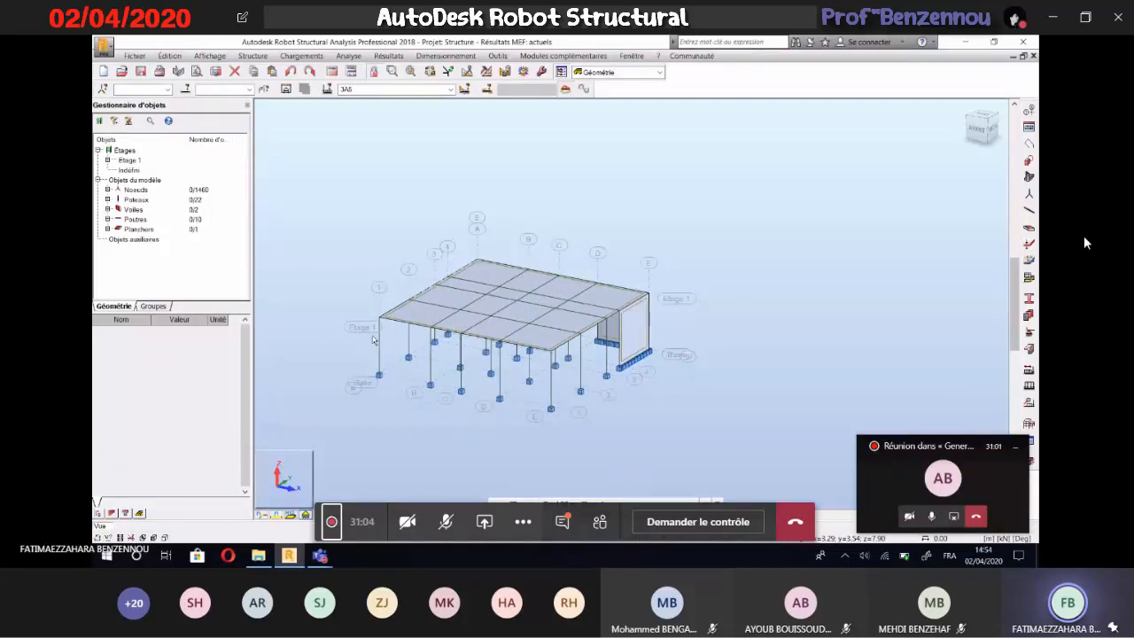
{"action": "middle_click_drag", "start_coordinate": [373, 340], "coordinate": [492, 286]}
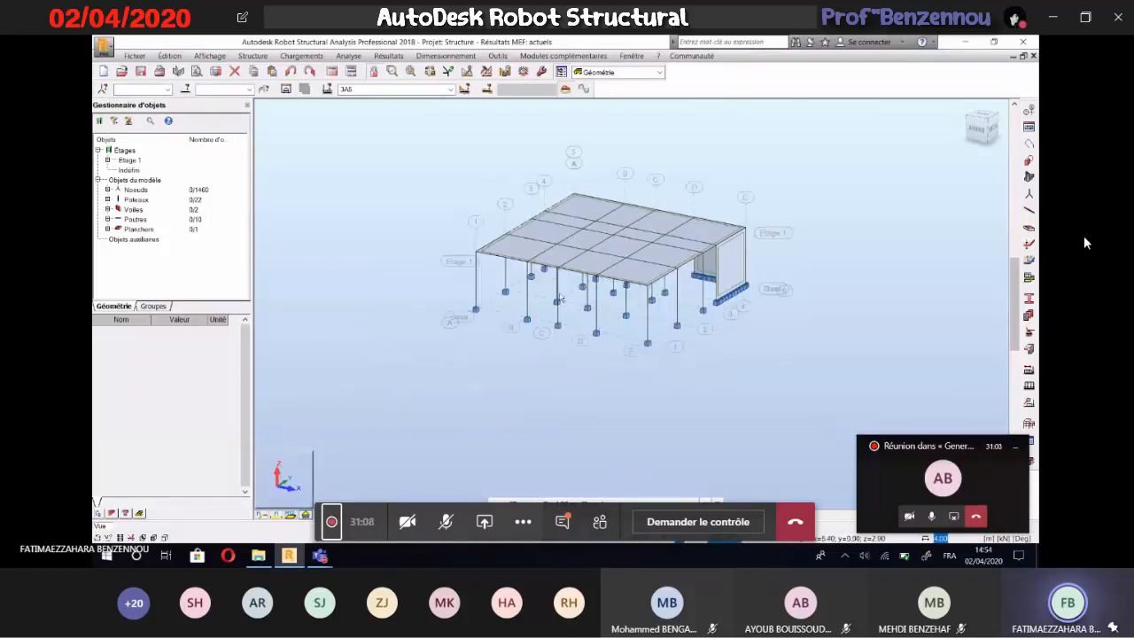
{"action": "scroll", "coordinate": [563, 295], "scroll_direction": "up", "scroll_amount": 3}
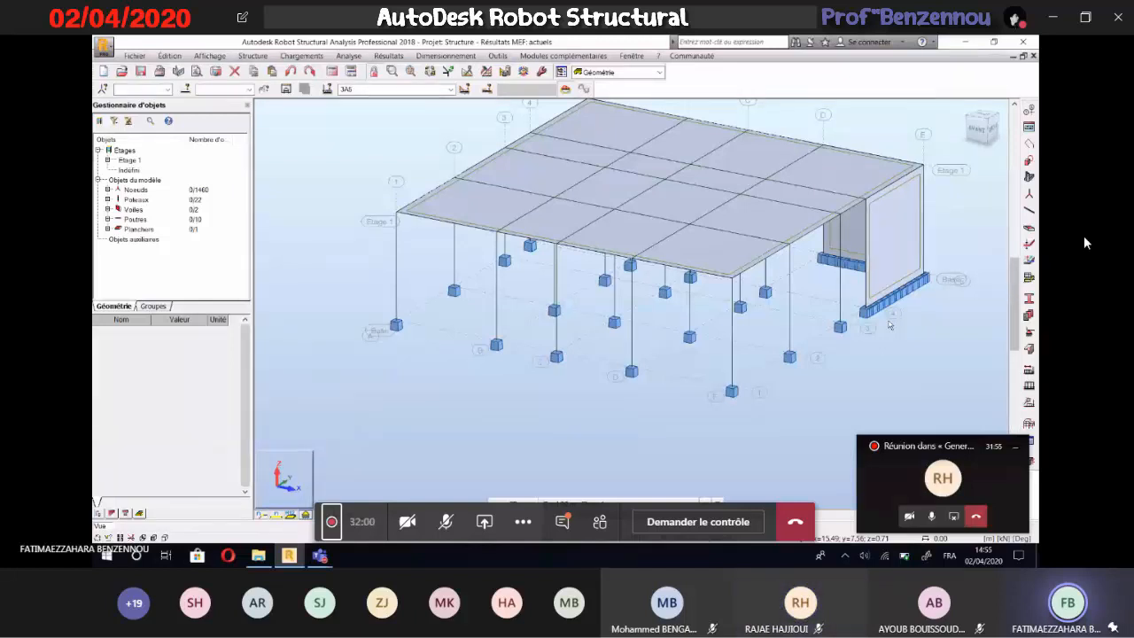
{"action": "scroll", "coordinate": [591, 320], "scroll_direction": "down", "scroll_amount": 3}
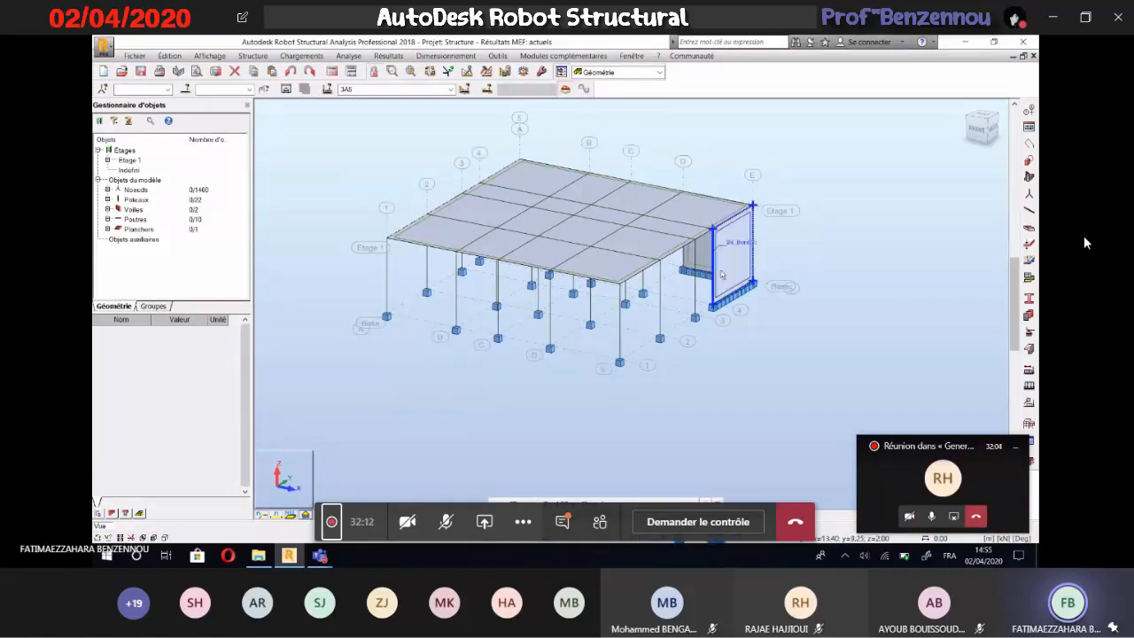
{"action": "scroll", "coordinate": [720, 275], "scroll_direction": "down", "scroll_amount": 2}
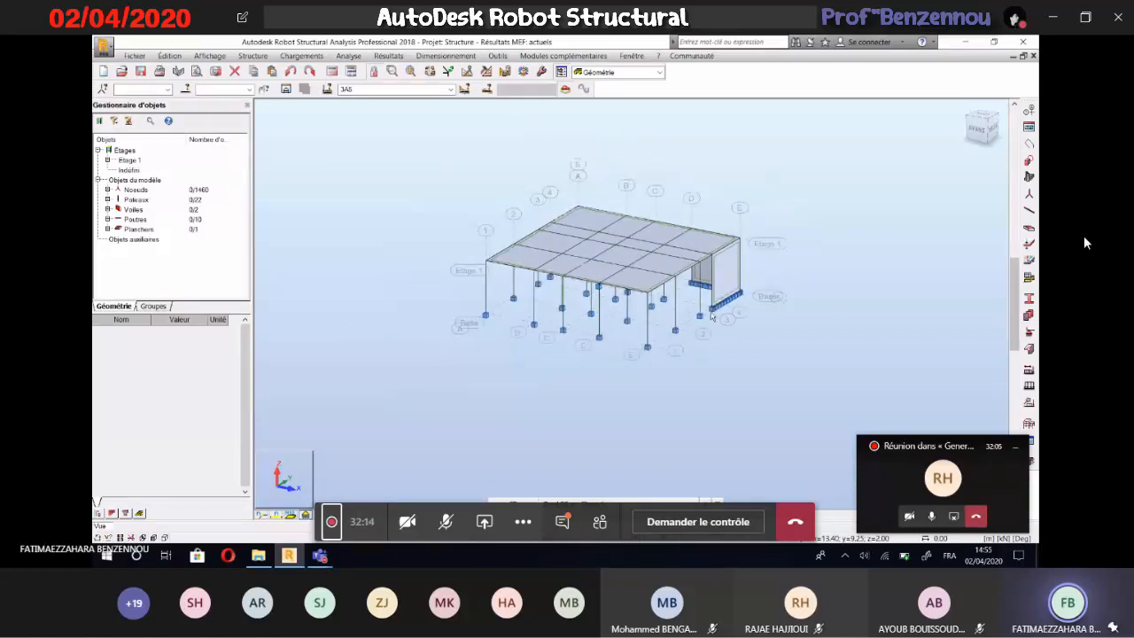
{"action": "scroll", "coordinate": [696, 358], "scroll_direction": "up", "scroll_amount": 2}
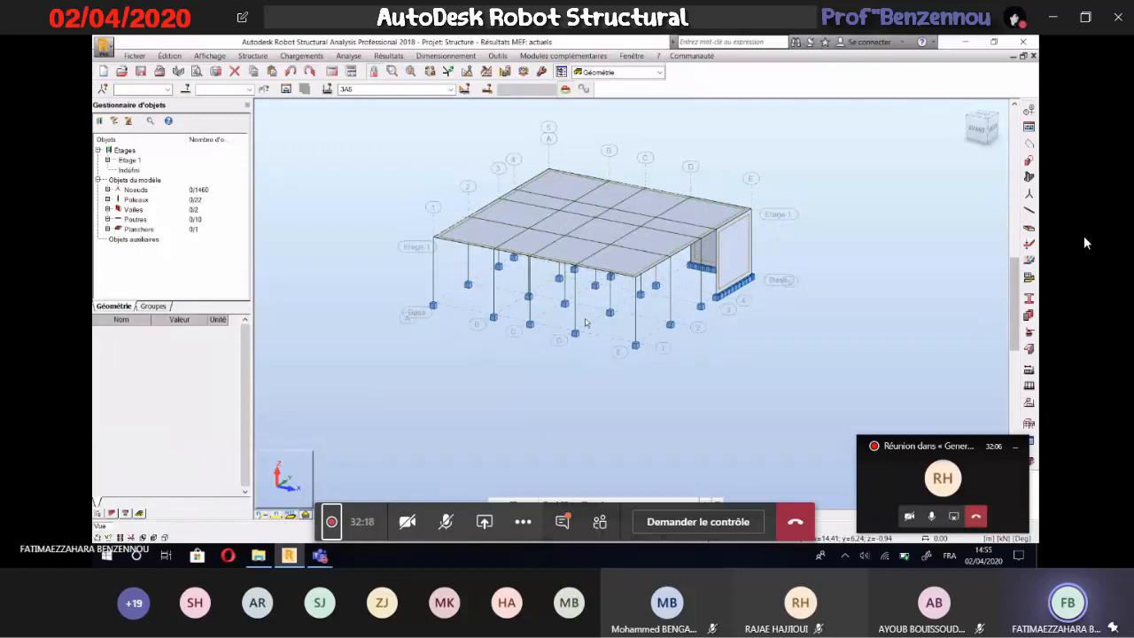
{"action": "scroll", "coordinate": [585, 323], "scroll_direction": "up", "scroll_amount": 1}
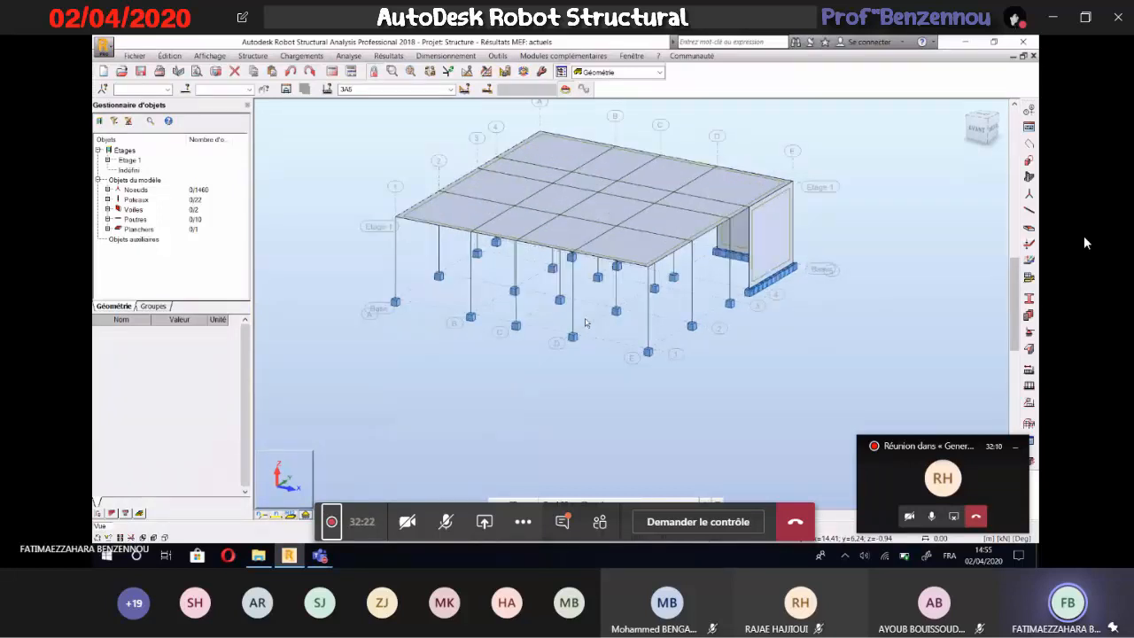
{"action": "middle_click_drag", "start_coordinate": [585, 323], "coordinate": [451, 320], "text": "shift"}
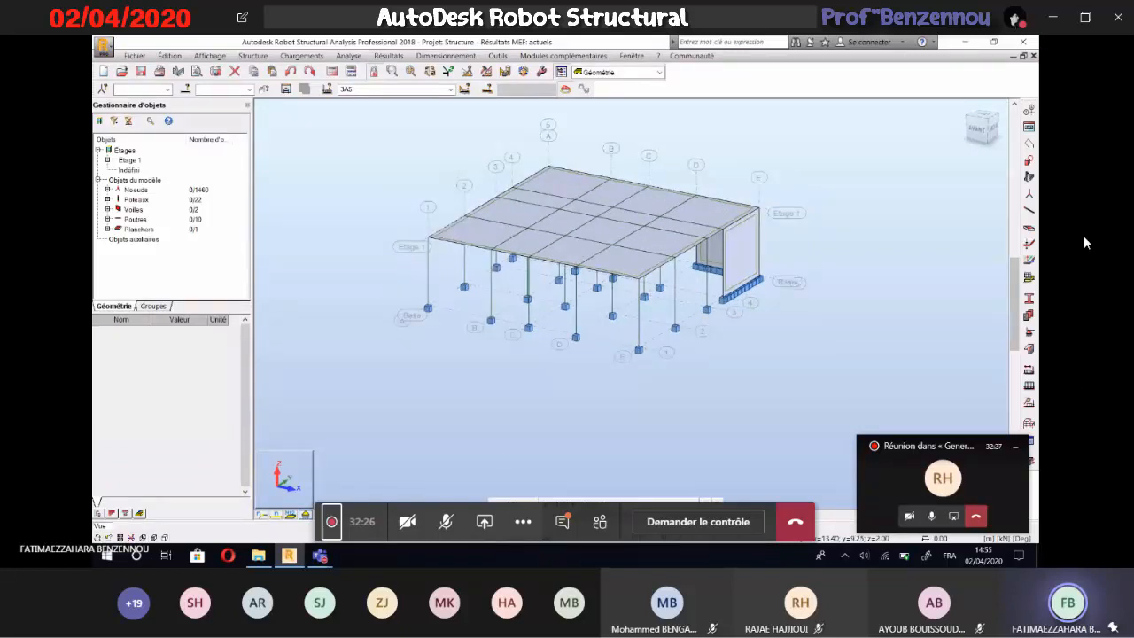
Show the structure in the XY plan view with the support symbols and section shapes hidden
{"action": "left_click", "coordinate": [523, 502]}
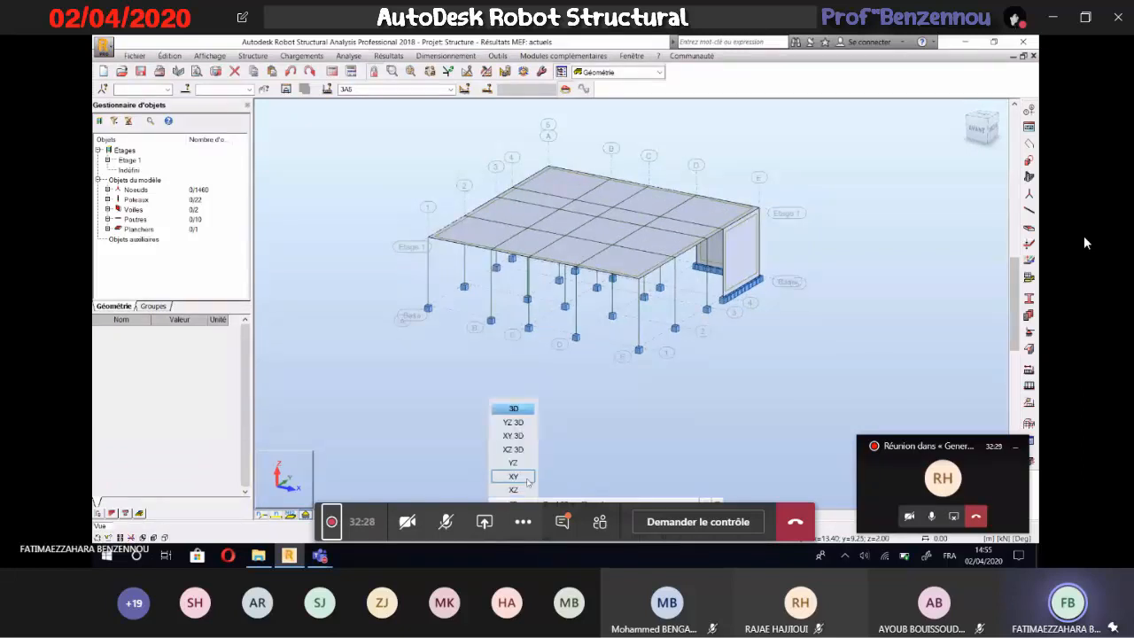
{"action": "left_click", "coordinate": [527, 478]}
{"action": "left_click", "coordinate": [527, 478]}
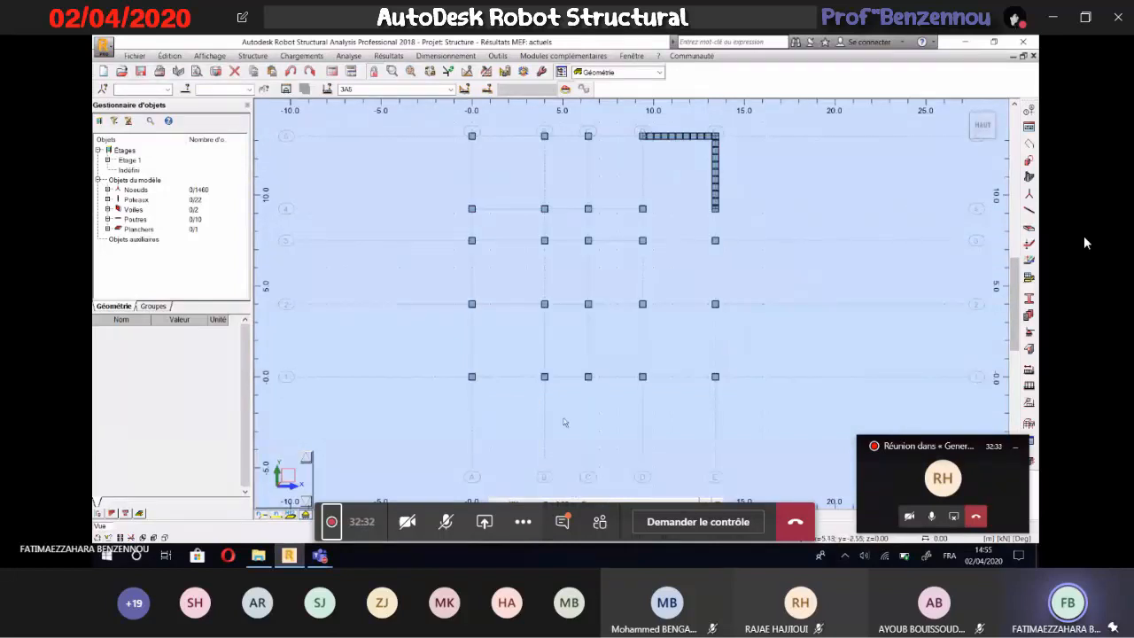
{"action": "middle_click_drag", "start_coordinate": [546, 440], "coordinate": [535, 474]}
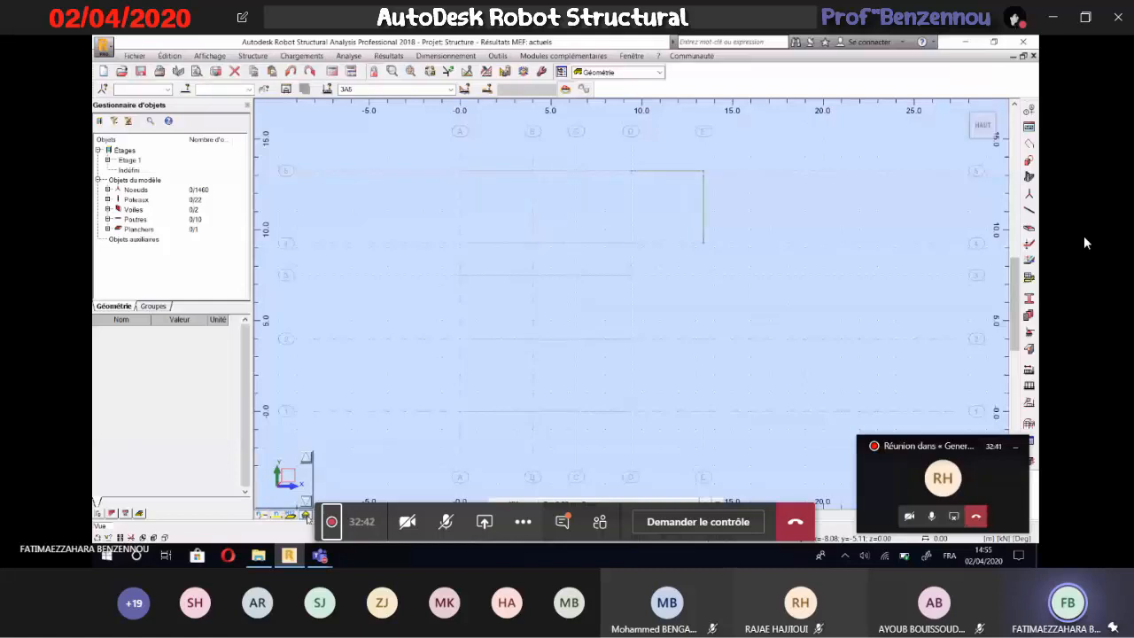
Copy the two walls from corner E-5 to corner A-1 by a translation of -13.40; -13.25; 0.00 m, accepting the change to the results
{"action": "left_click", "coordinate": [654, 172]}
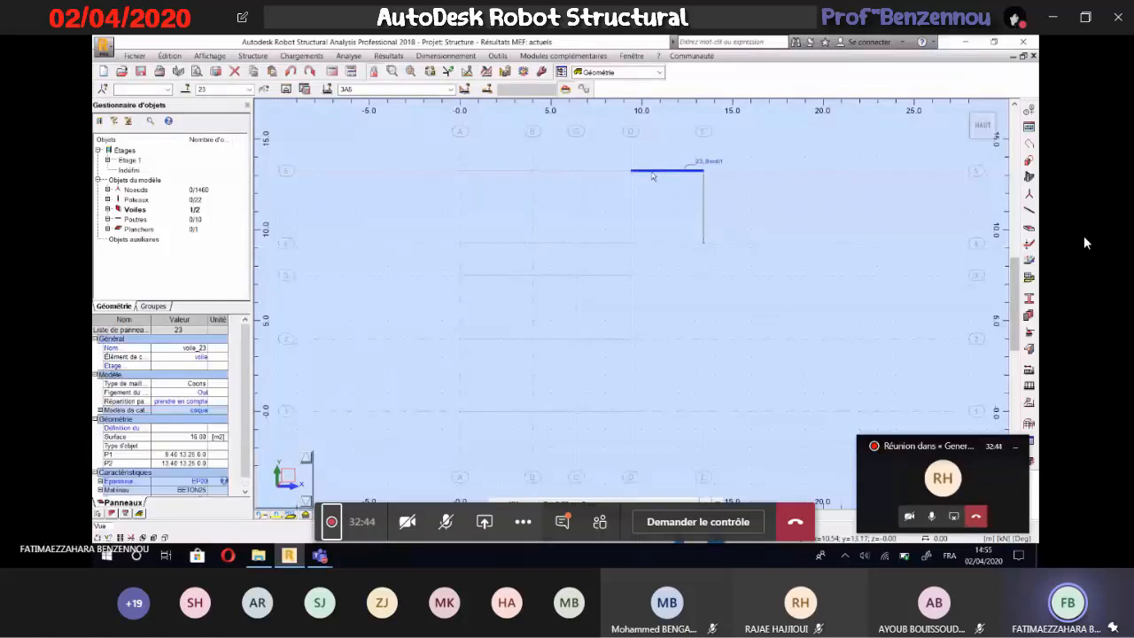
{"action": "left_click", "coordinate": [703, 212], "text": "ctrl"}
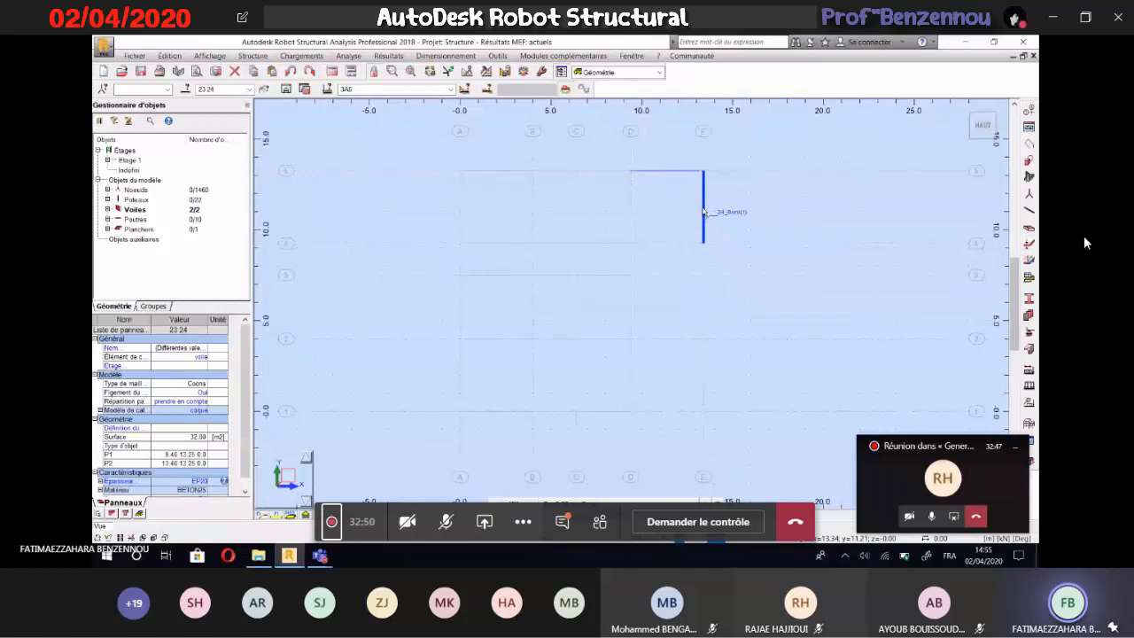
{"action": "scroll", "coordinate": [571, 335], "scroll_direction": "down", "scroll_amount": 1}
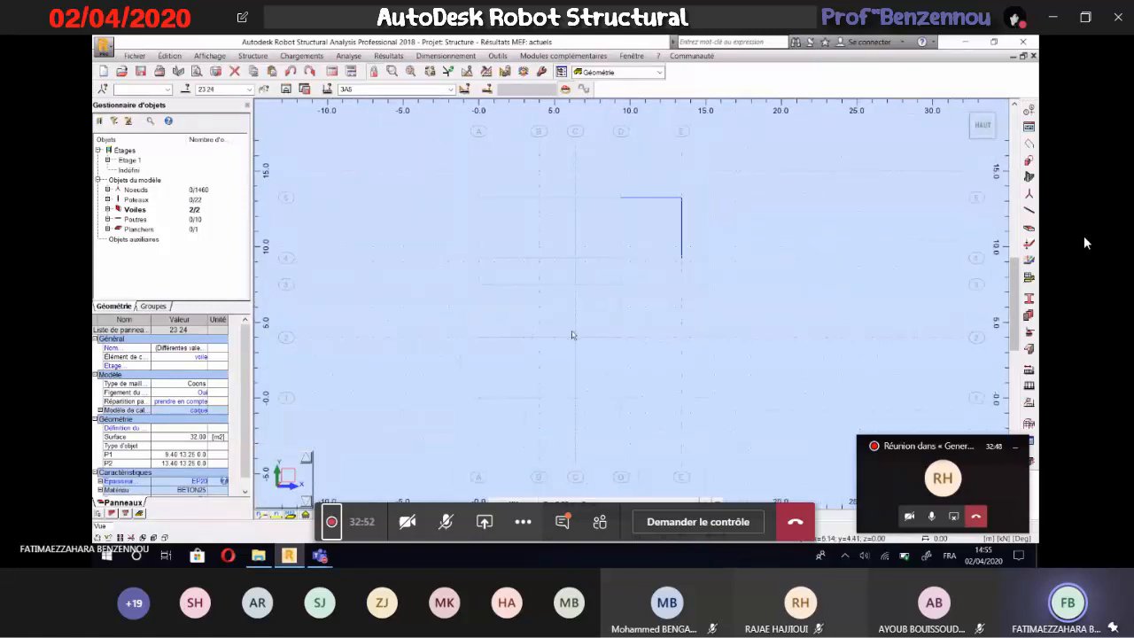
{"action": "scroll", "coordinate": [572, 334], "scroll_direction": "down", "scroll_amount": 1}
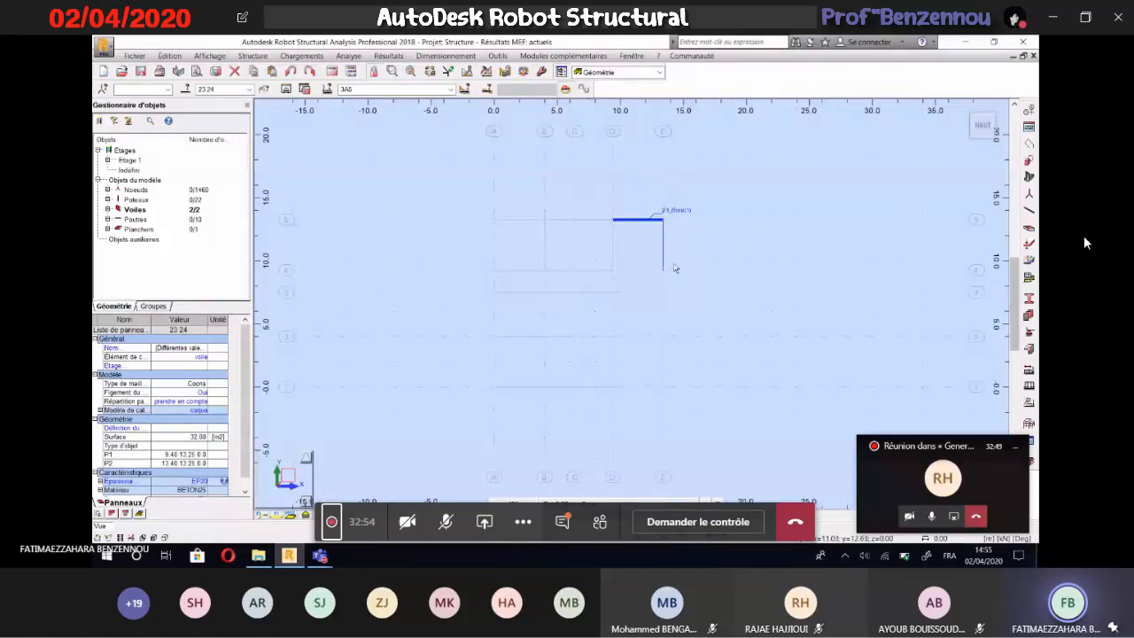
{"action": "left_click", "coordinate": [169, 56]}
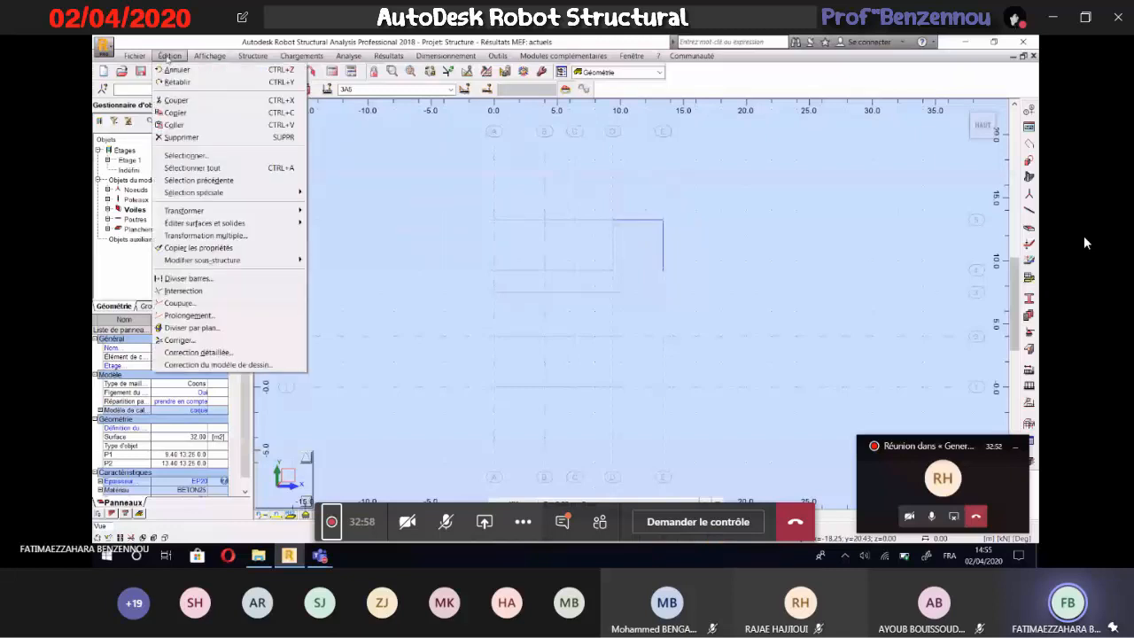
{"action": "mouse_move", "coordinate": [186, 210]}
{"action": "left_click", "coordinate": [381, 210]}
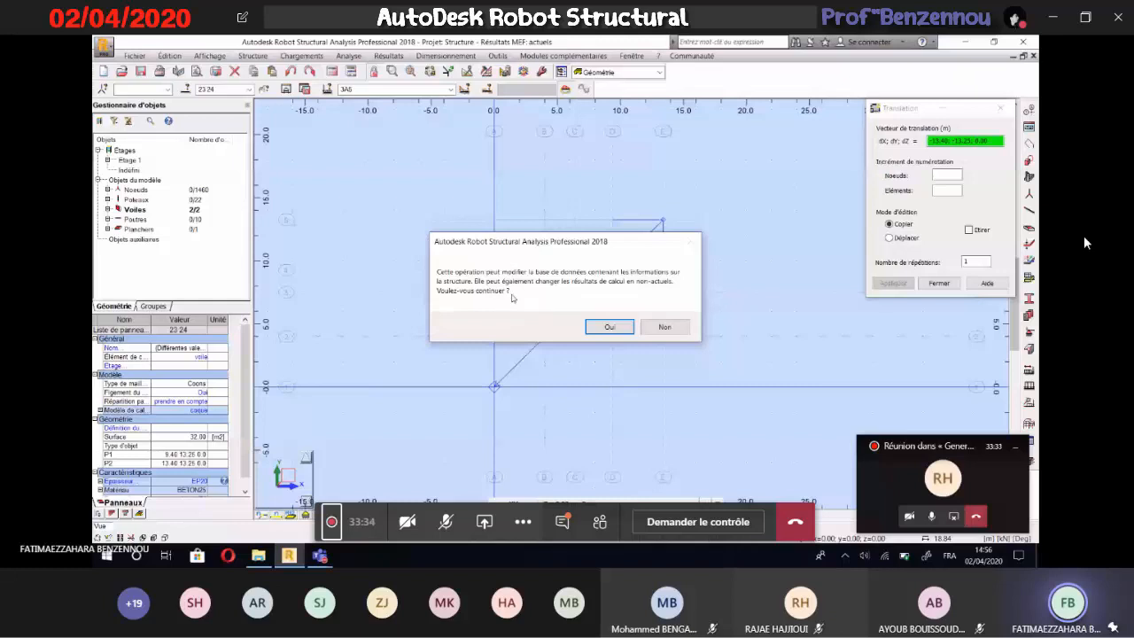
{"action": "left_click", "coordinate": [621, 326]}
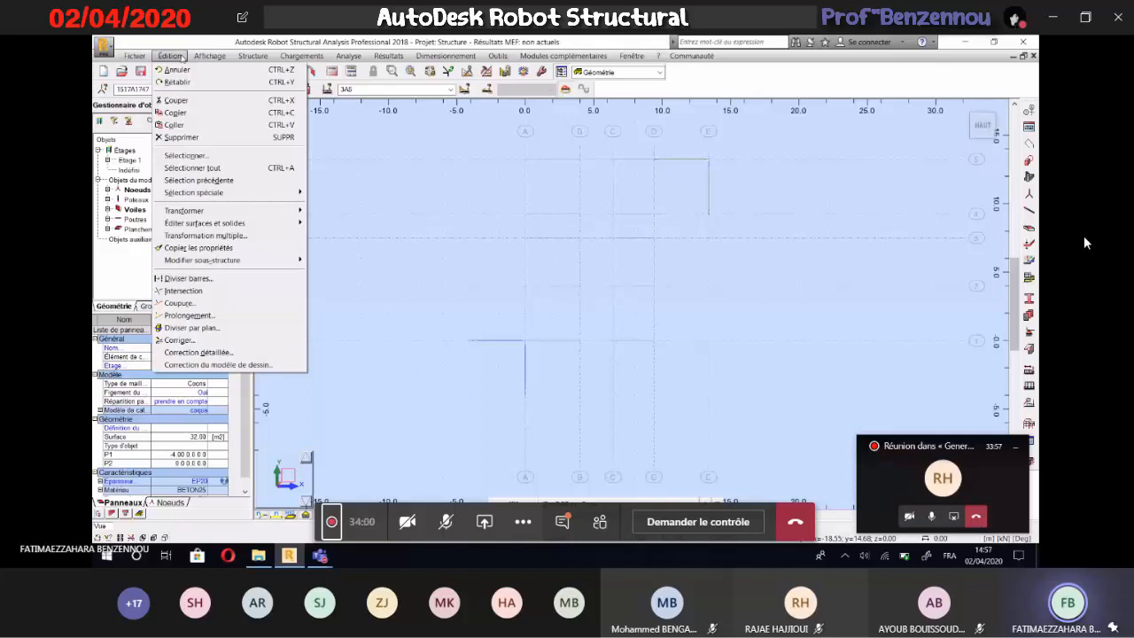
Try rotating the copied walls by 180° about the origin at A-1 in copy mode
{"action": "left_click", "coordinate": [357, 224]}
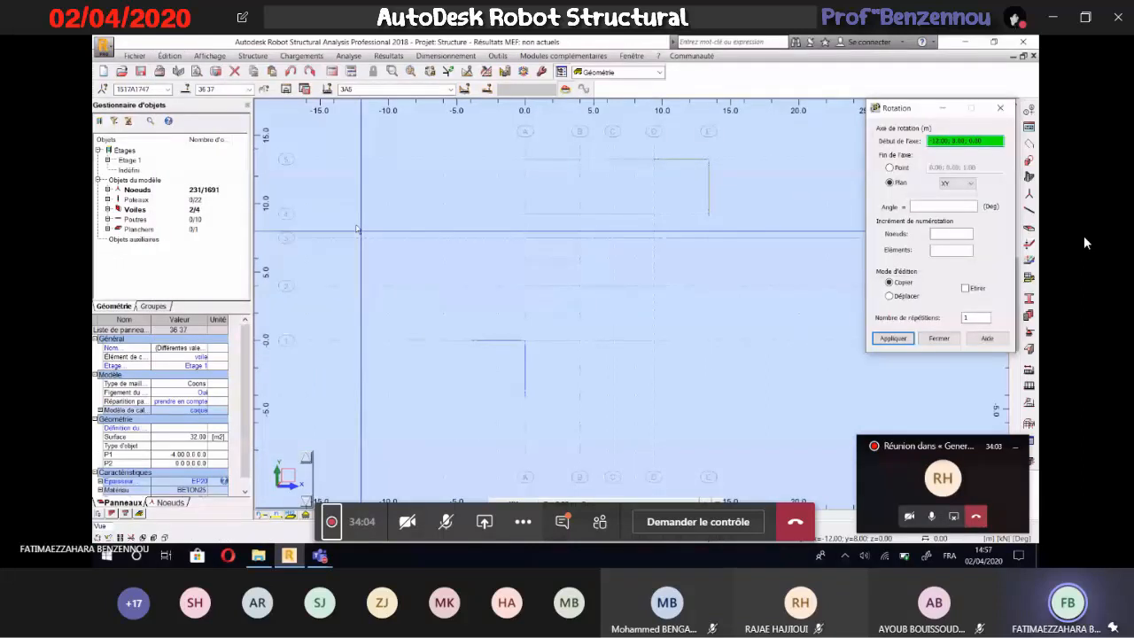
{"action": "left_click", "coordinate": [636, 233]}
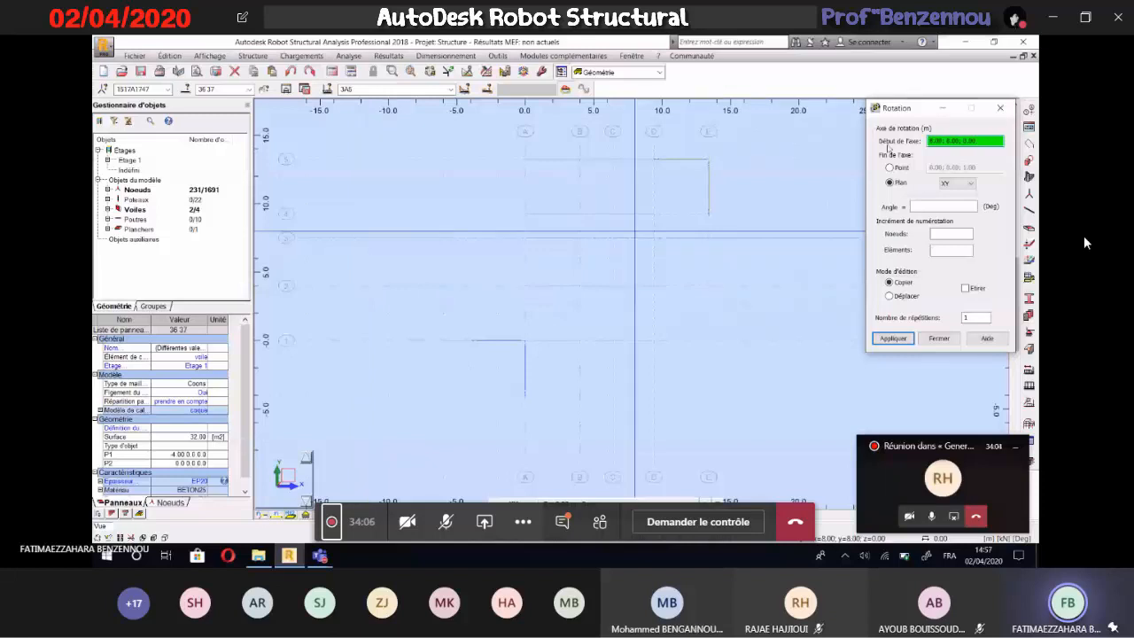
{"action": "left_click", "coordinate": [525, 342]}
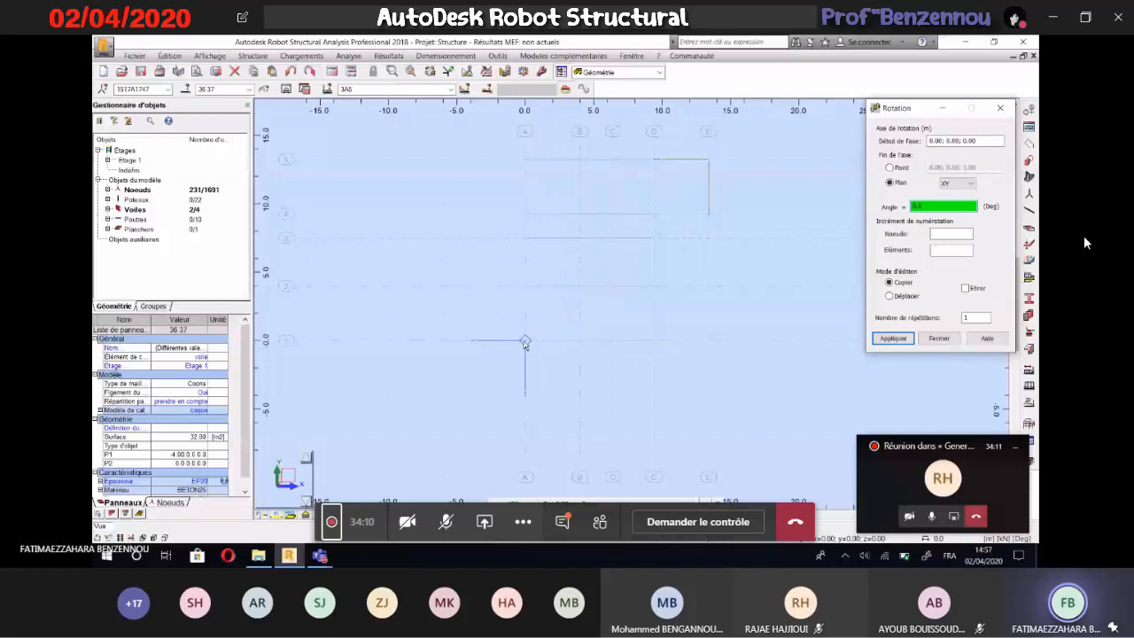
{"action": "type", "text": "15"}
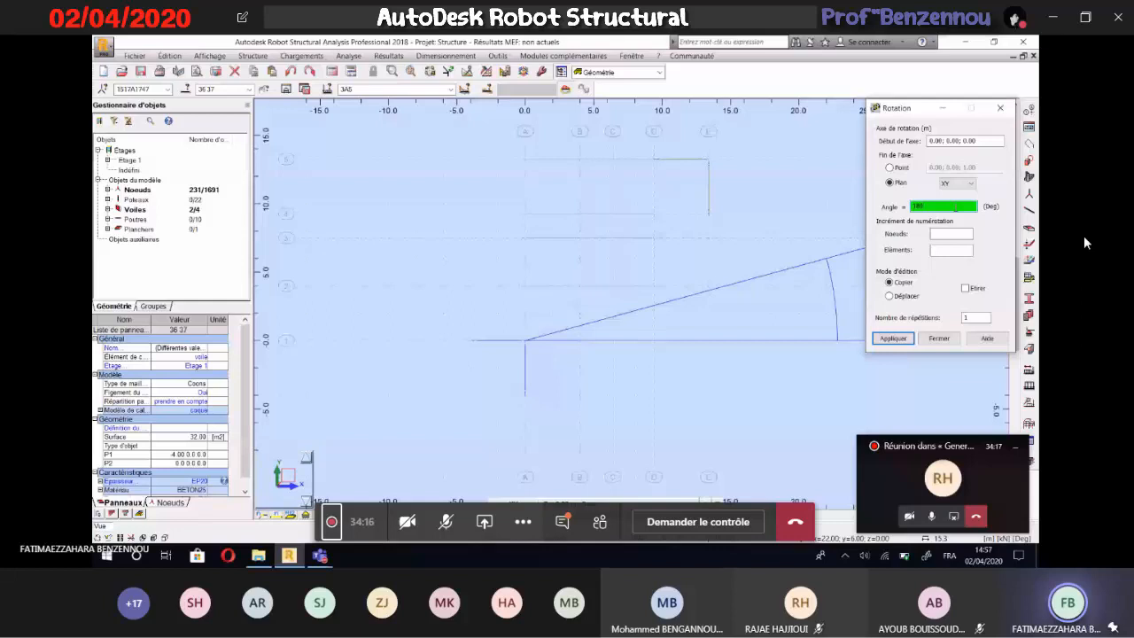
{"action": "left_click", "coordinate": [897, 338]}
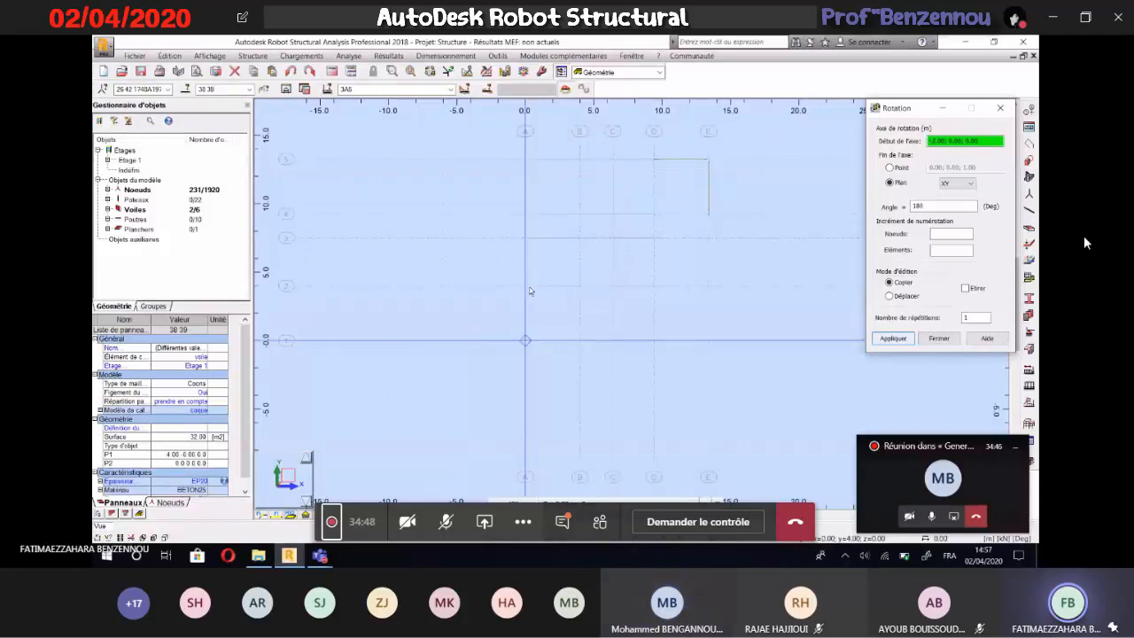
{"action": "left_click", "coordinate": [552, 346]}
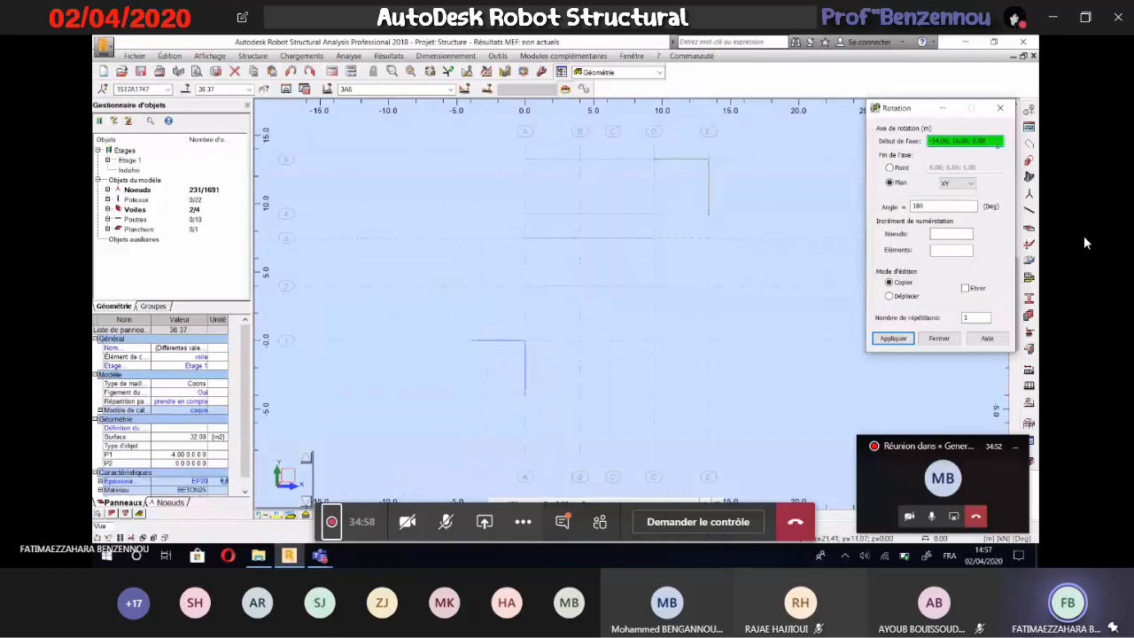
Rotate the copied walls by 180° about 0.00; 0.00; 0.00 in the XY plane, moving them instead of copying, and clear the selection
{"action": "left_click", "coordinate": [525, 340]}
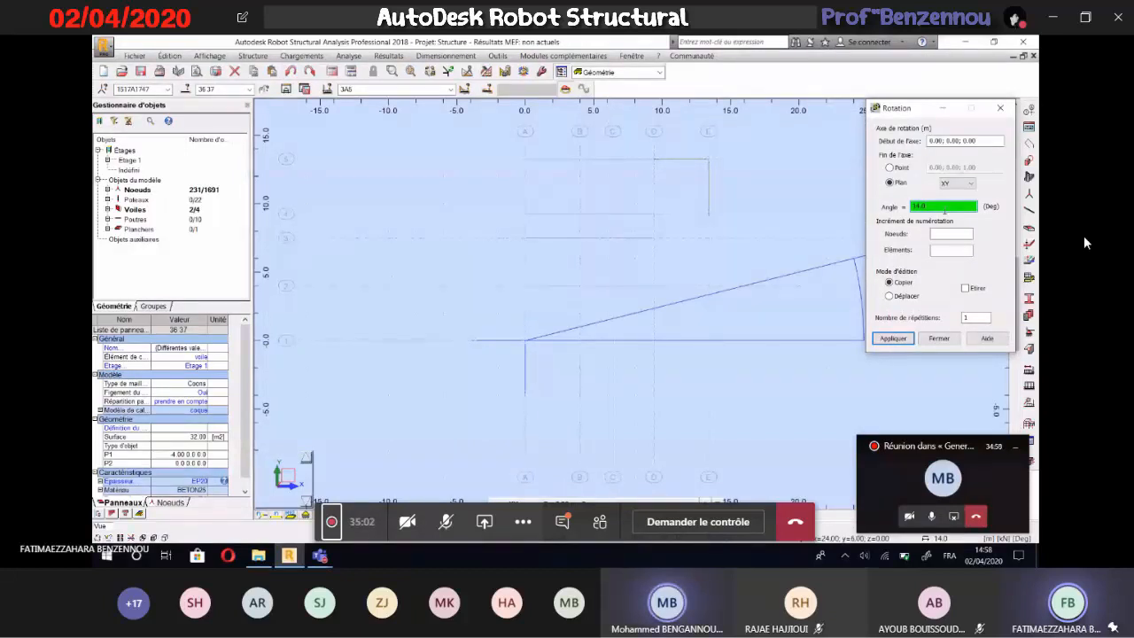
{"action": "key", "text": "BackSpace"}
{"action": "type", "text": "0"}
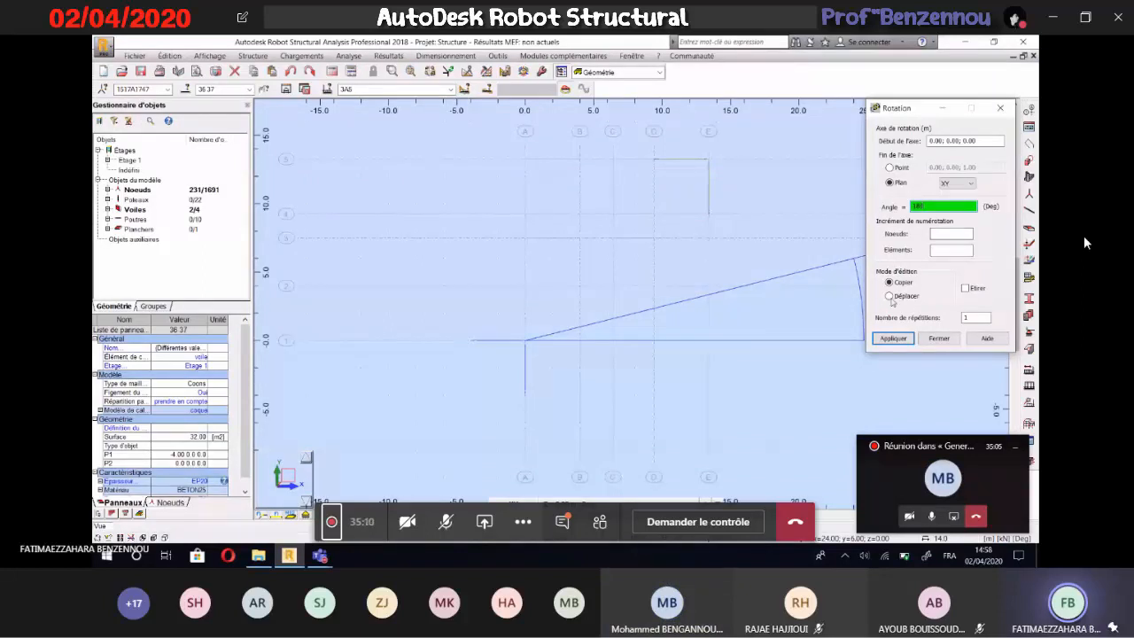
{"action": "left_click", "coordinate": [891, 298]}
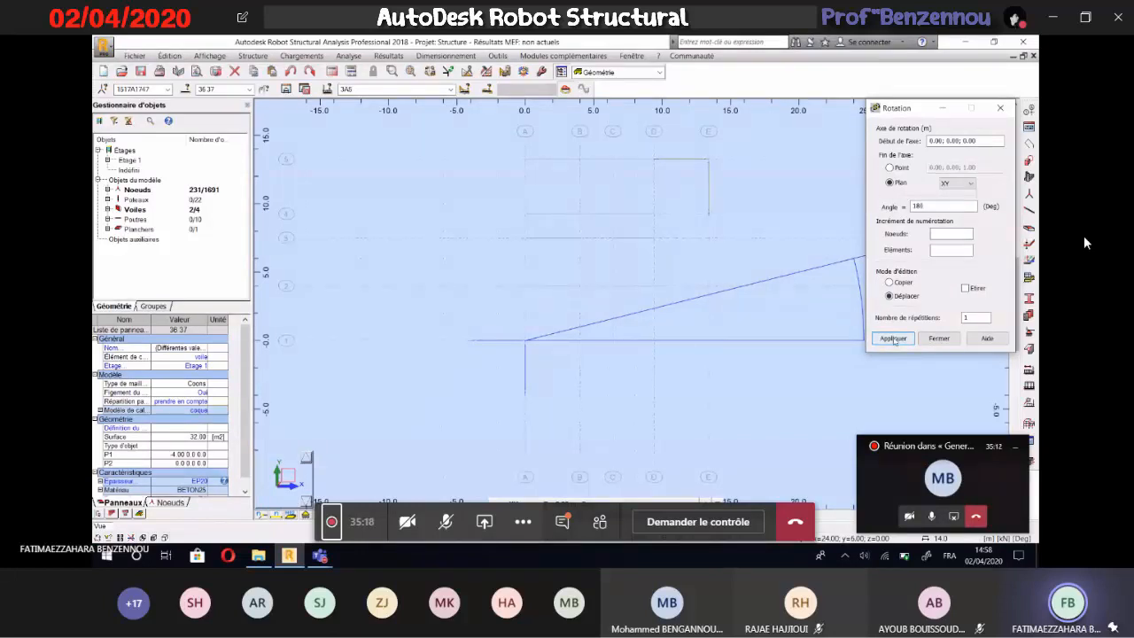
{"action": "left_click", "coordinate": [894, 339]}
{"action": "left_click", "coordinate": [939, 338]}
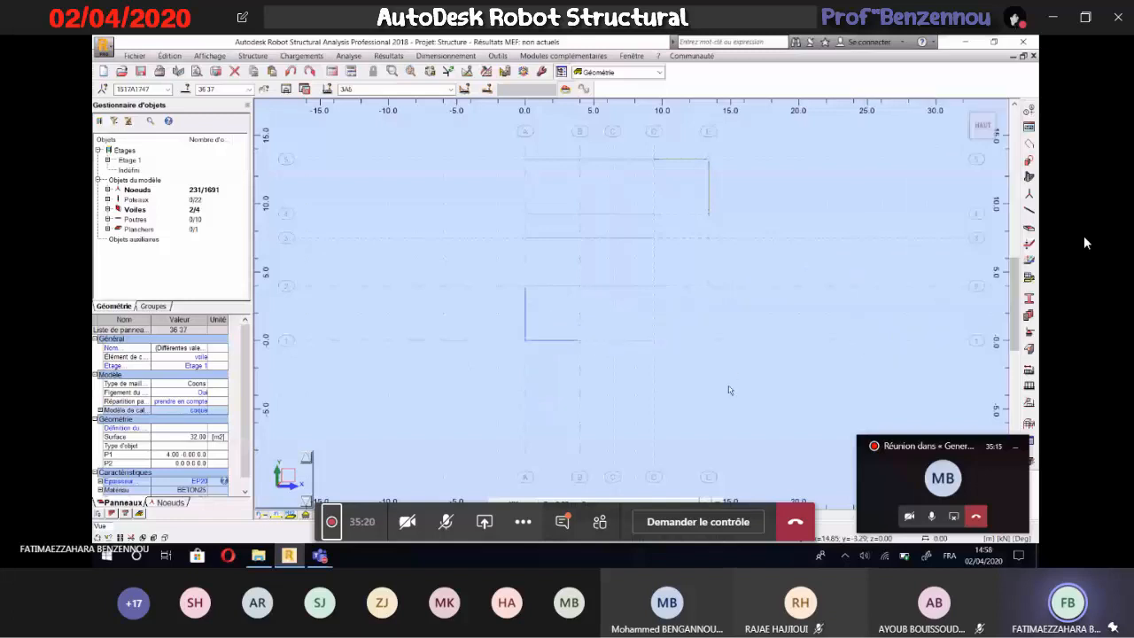
{"action": "left_click", "coordinate": [730, 390]}
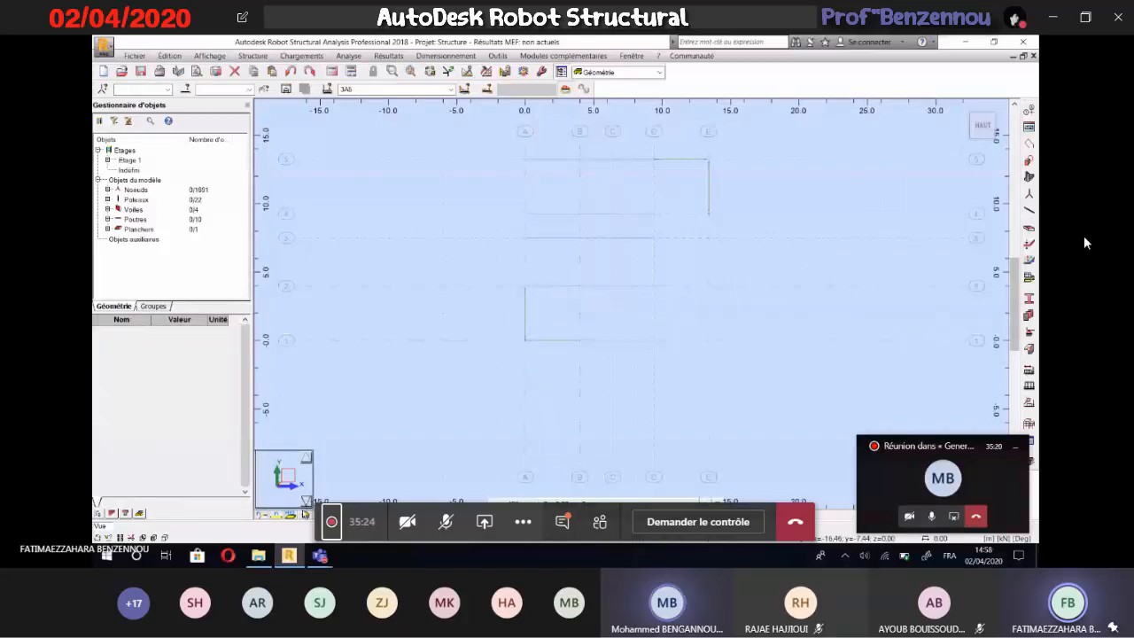
Return to the 3D view with supports and section shapes displayed, and run the structure calculation again
{"action": "left_click", "coordinate": [306, 516]}
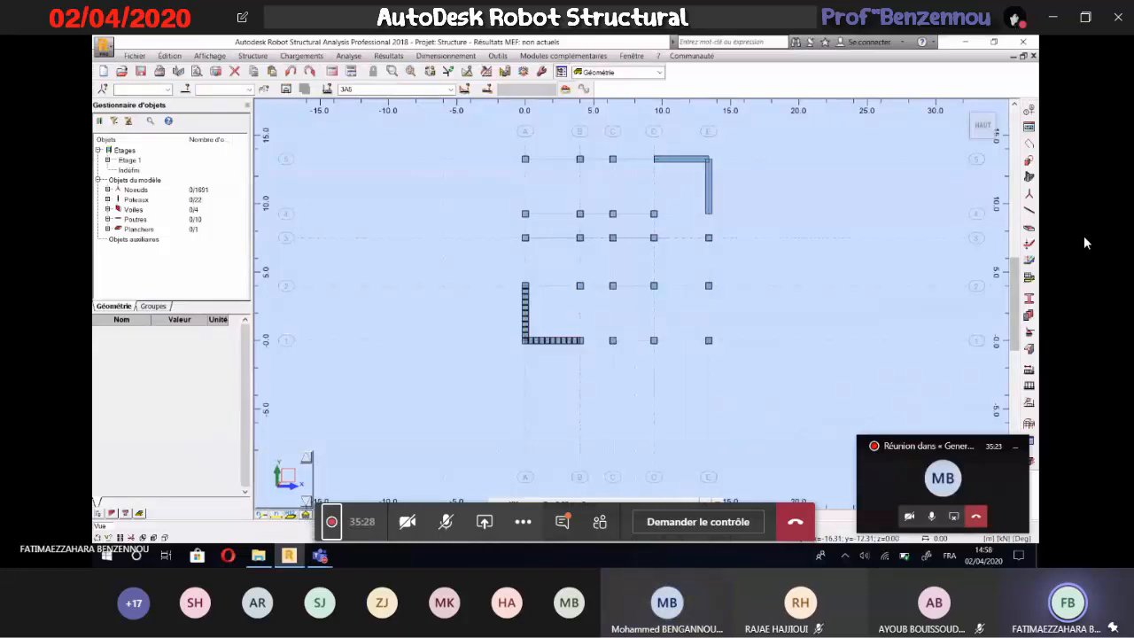
{"action": "left_click", "coordinate": [513, 502]}
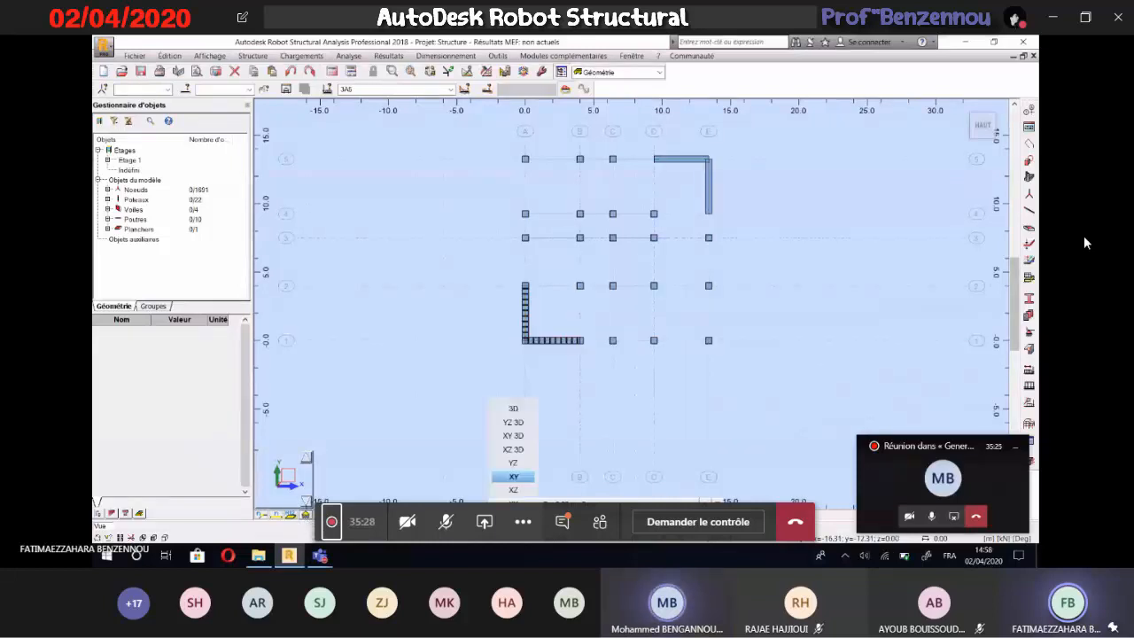
{"action": "left_click", "coordinate": [514, 409]}
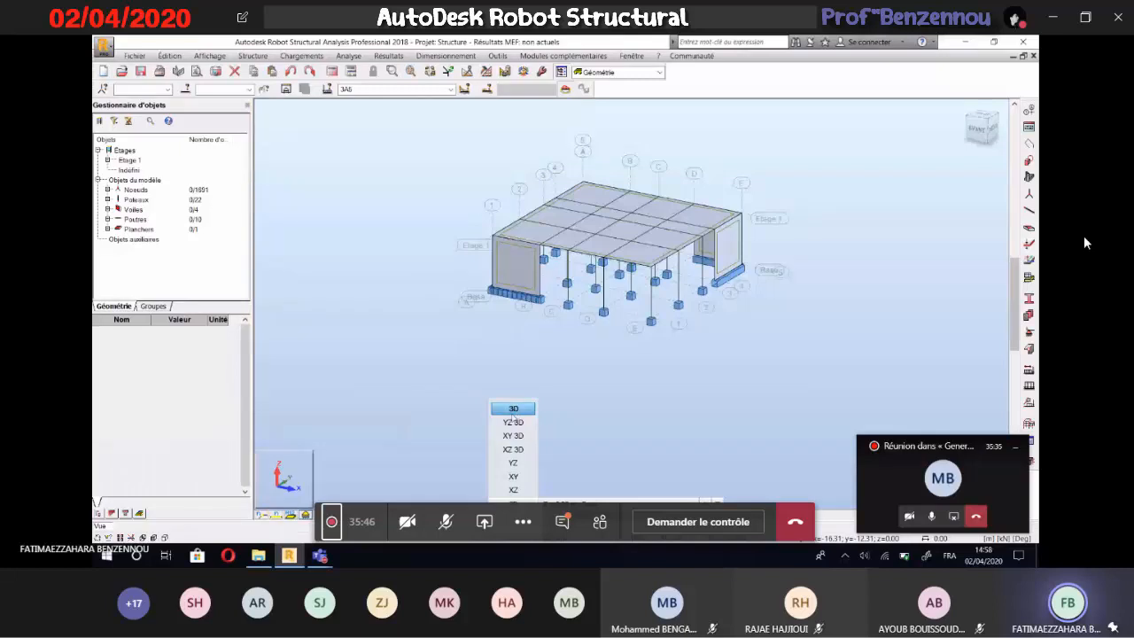
{"action": "left_click", "coordinate": [514, 411]}
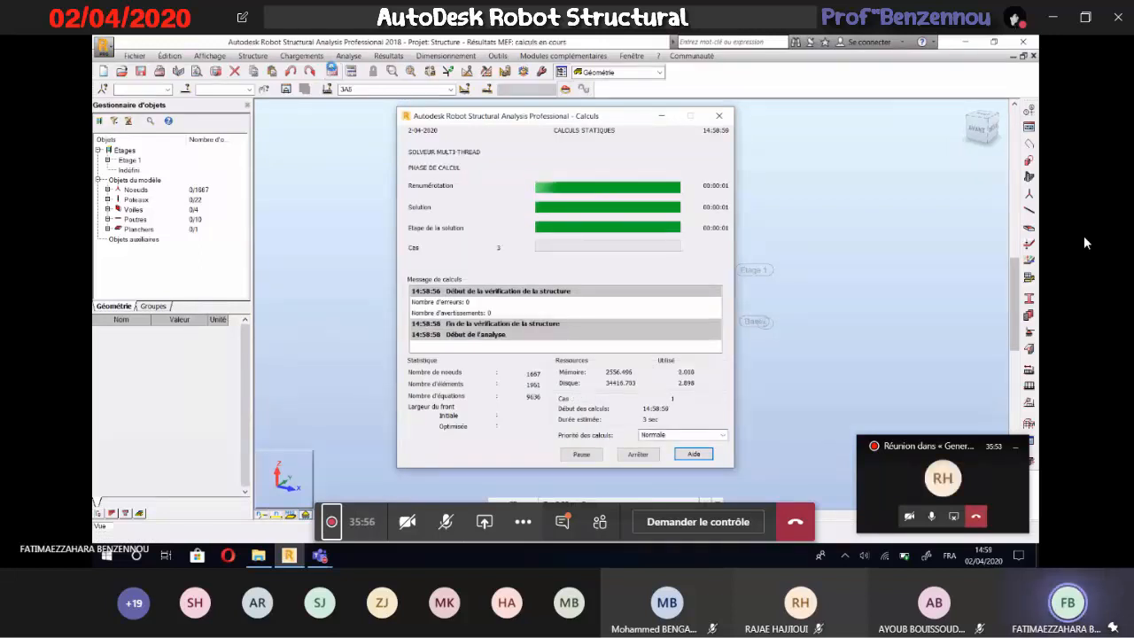
Display the floor's centre of gravity (F) and the centre of rigidity (R) with their coordinates on the building model
{"action": "left_click", "coordinate": [388, 55]}
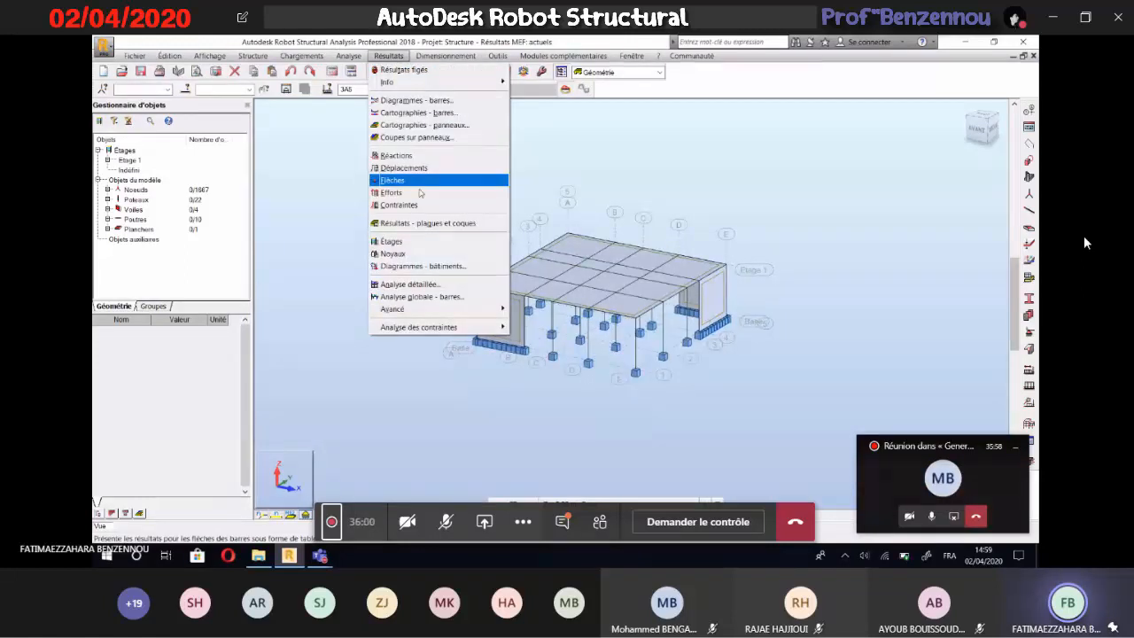
{"action": "left_click", "coordinate": [428, 267]}
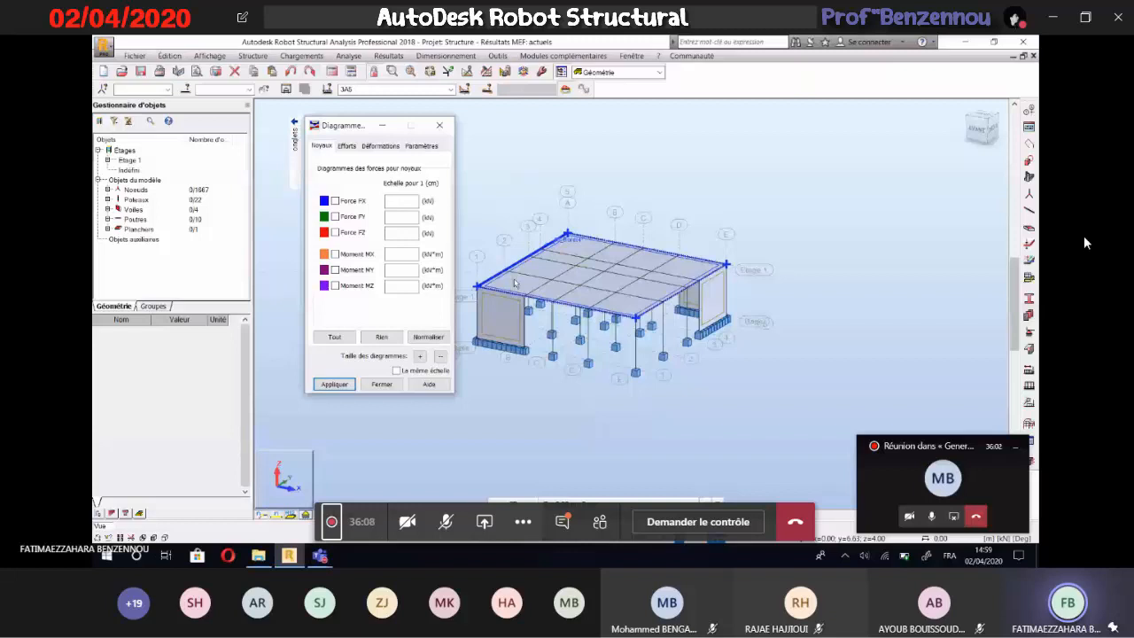
{"action": "left_click", "coordinate": [350, 147]}
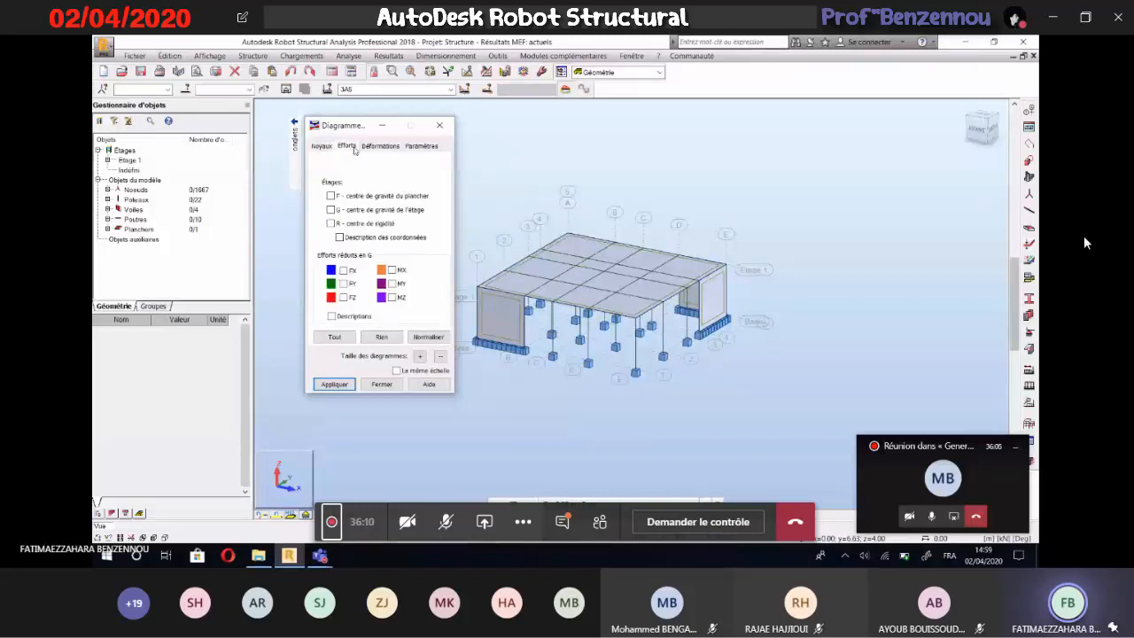
{"action": "left_click", "coordinate": [331, 196]}
{"action": "left_click", "coordinate": [332, 224]}
{"action": "left_click", "coordinate": [340, 237]}
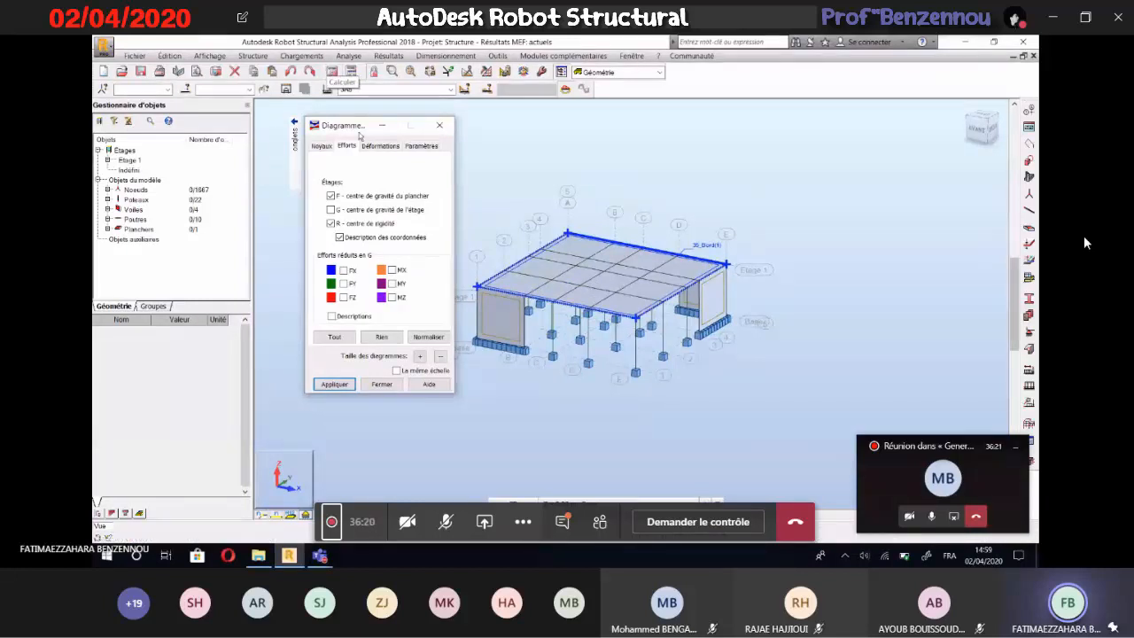
{"action": "left_click", "coordinate": [335, 382]}
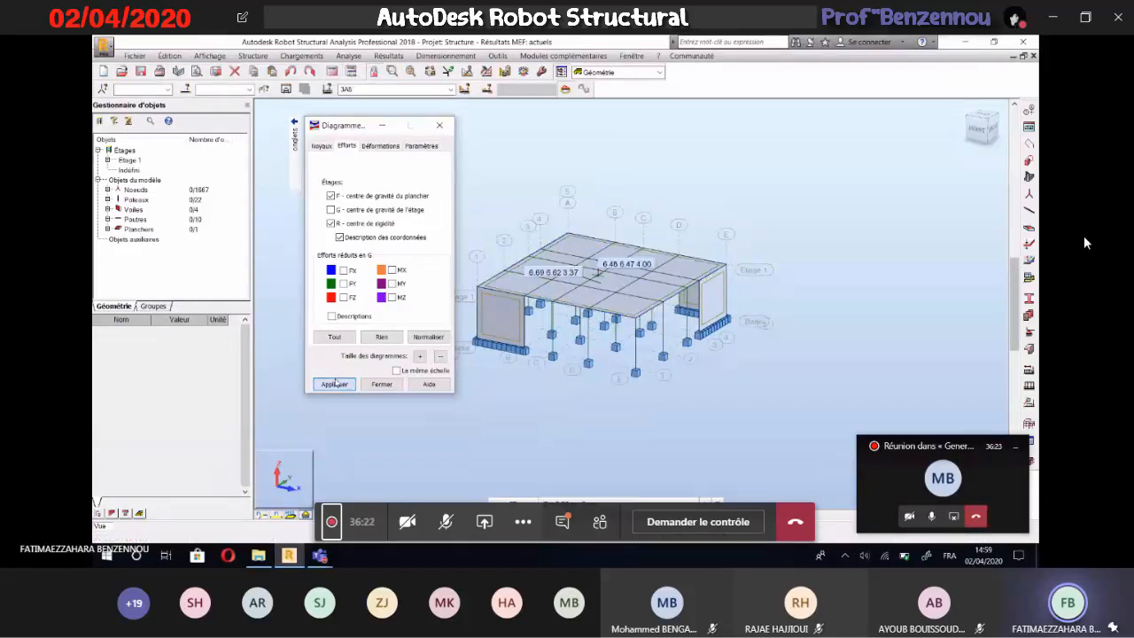
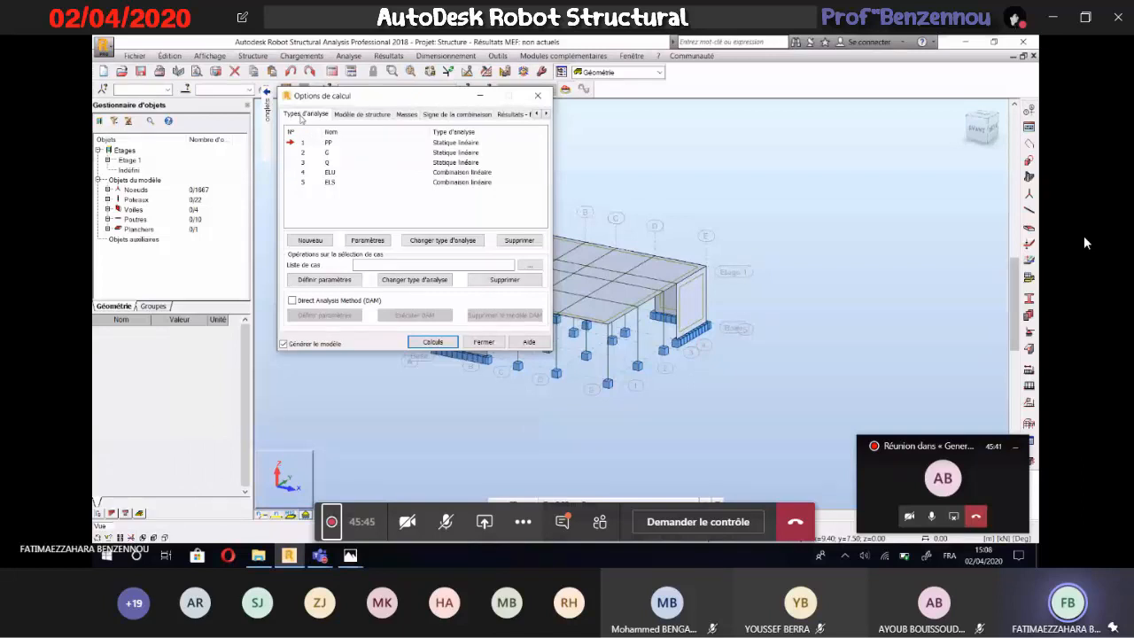
Create a Modale analysis case with masses concentrated with rotations, only X and Y active, density neglected and Sturm verification enabled
{"action": "left_click", "coordinate": [309, 240]}
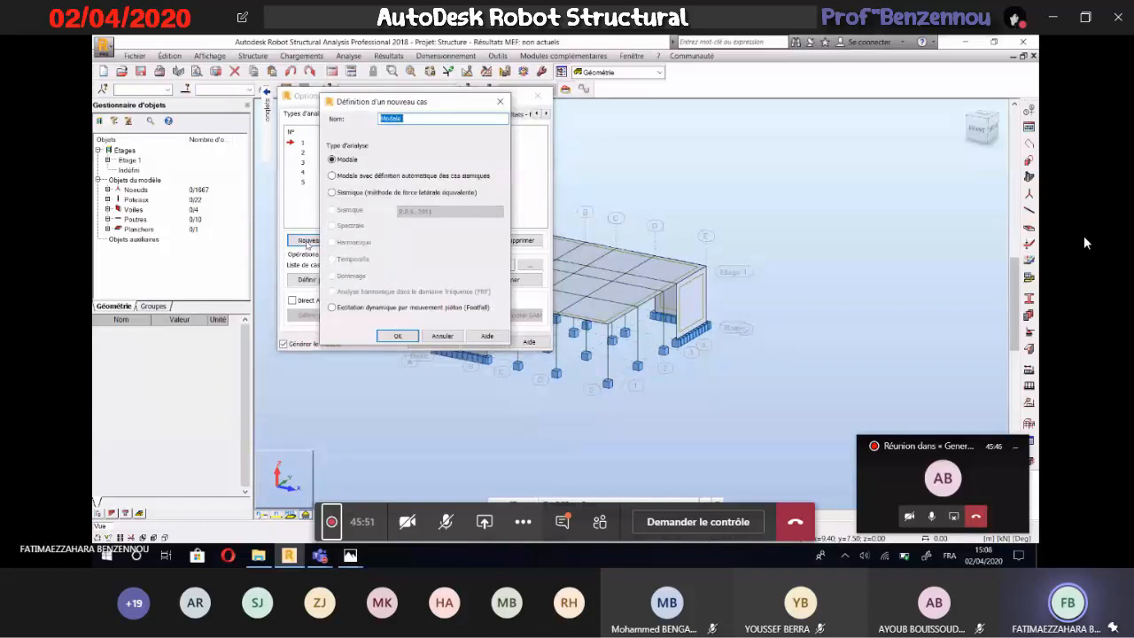
{"action": "left_click", "coordinate": [400, 337]}
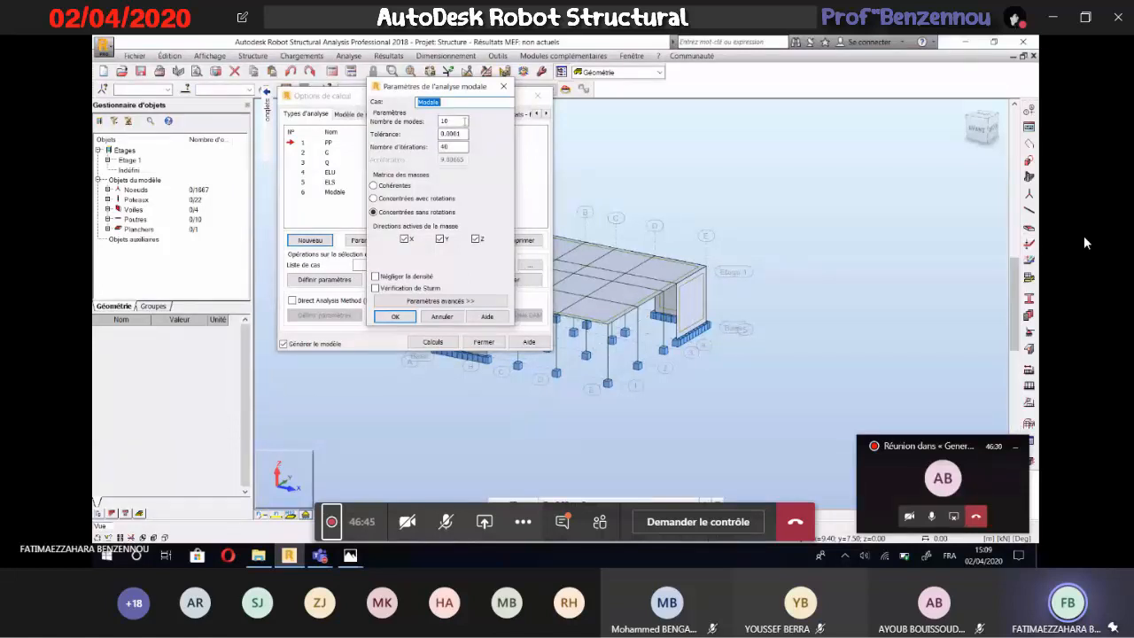
{"action": "double_click", "coordinate": [465, 121]}
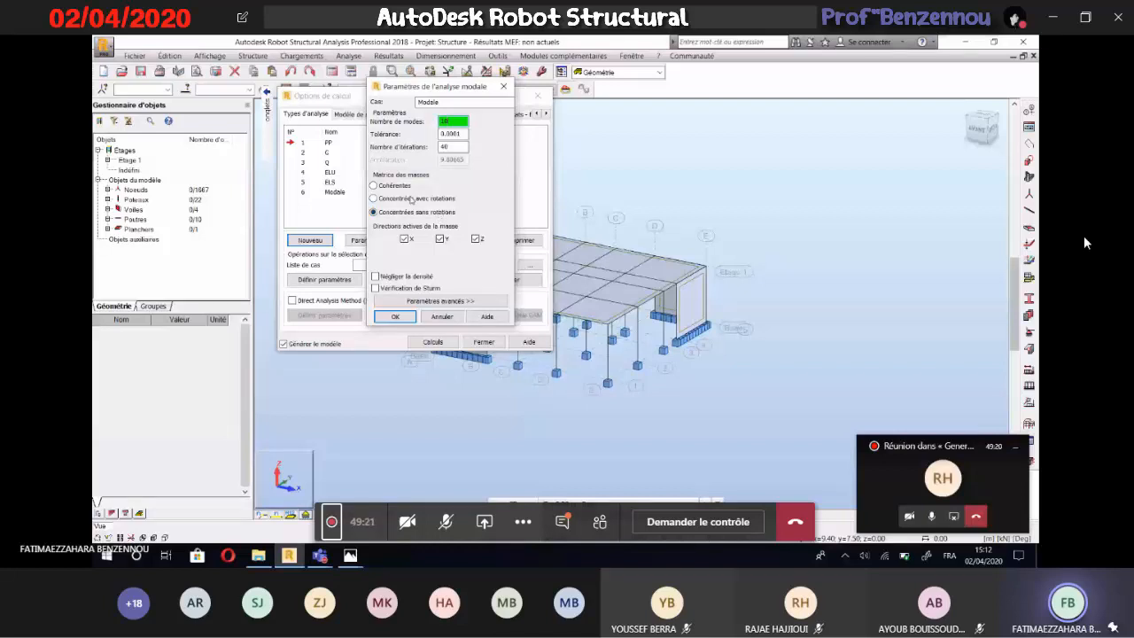
{"action": "left_click", "coordinate": [373, 199]}
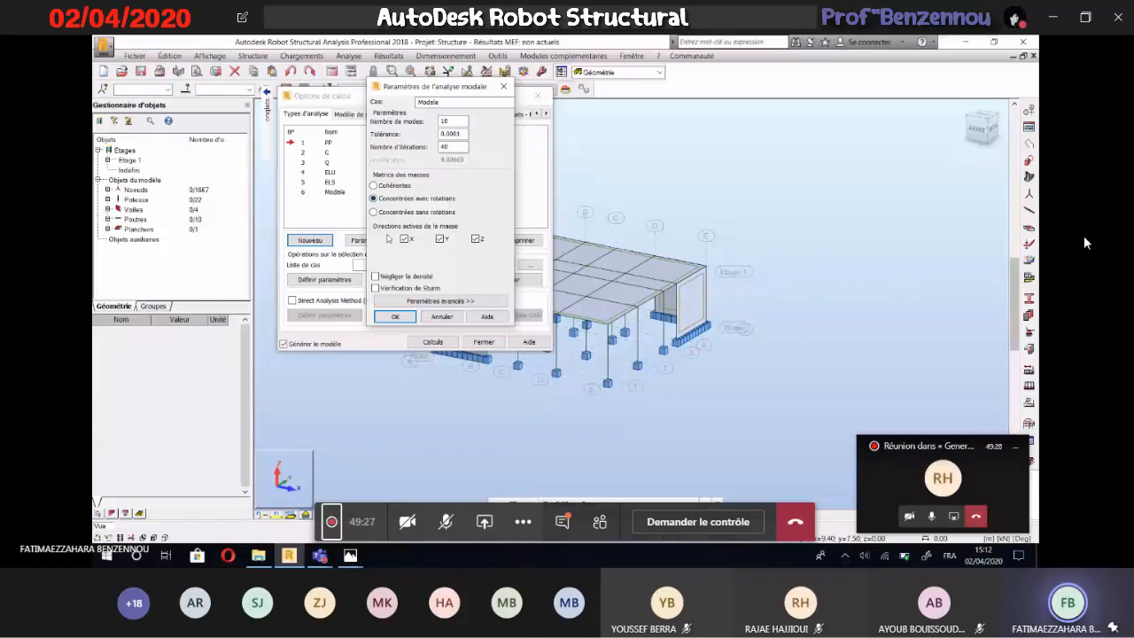
{"action": "left_click", "coordinate": [476, 239]}
{"action": "left_click", "coordinate": [376, 276]}
{"action": "left_click", "coordinate": [375, 288]}
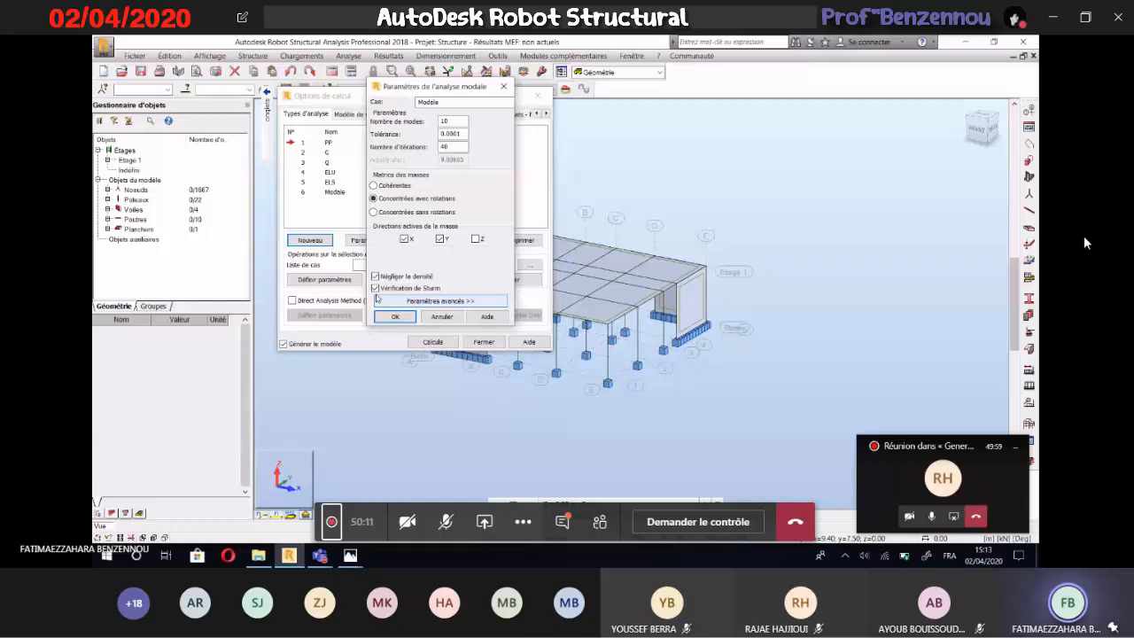
In the advanced modal parameters, limit the analysis to 90 % participating mass, enable the PS92 damping calculation and accept the case
{"action": "left_click", "coordinate": [377, 300]}
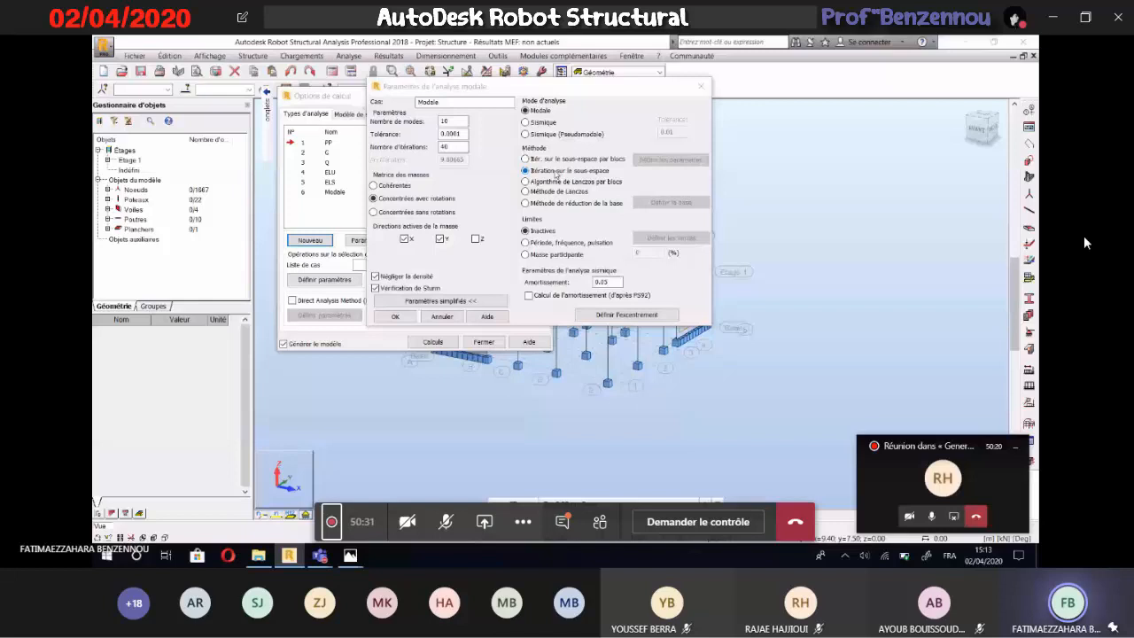
{"action": "left_click", "coordinate": [525, 254]}
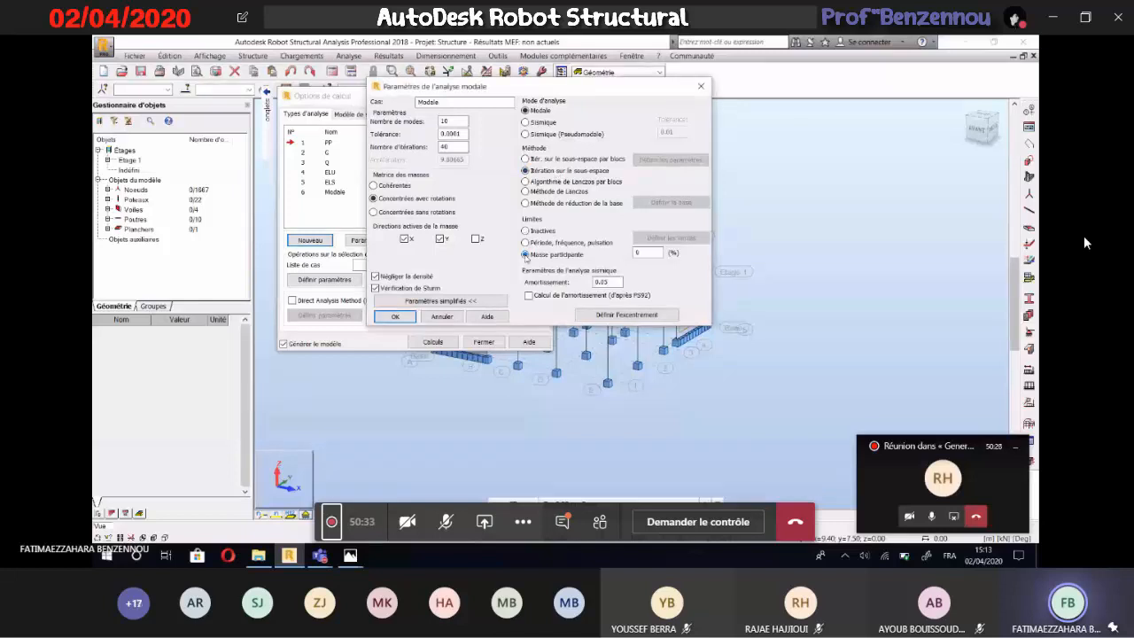
{"action": "double_click", "coordinate": [655, 254]}
{"action": "left_click_drag", "start_coordinate": [559, 92], "coordinate": [506, 128]}
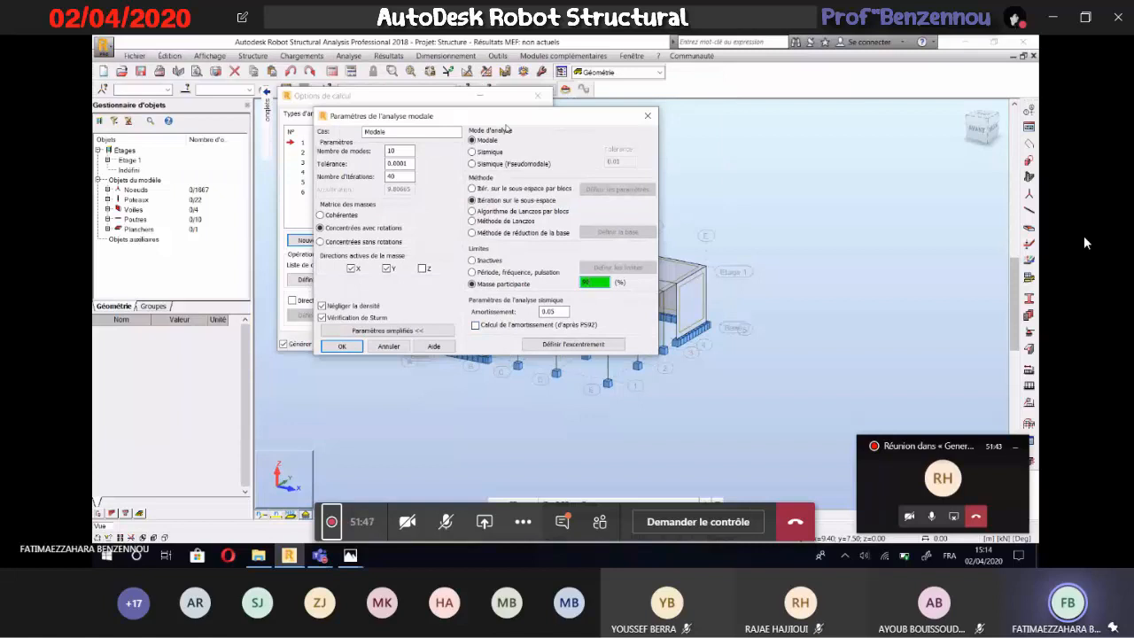
{"action": "left_click_drag", "start_coordinate": [506, 129], "coordinate": [372, 147]}
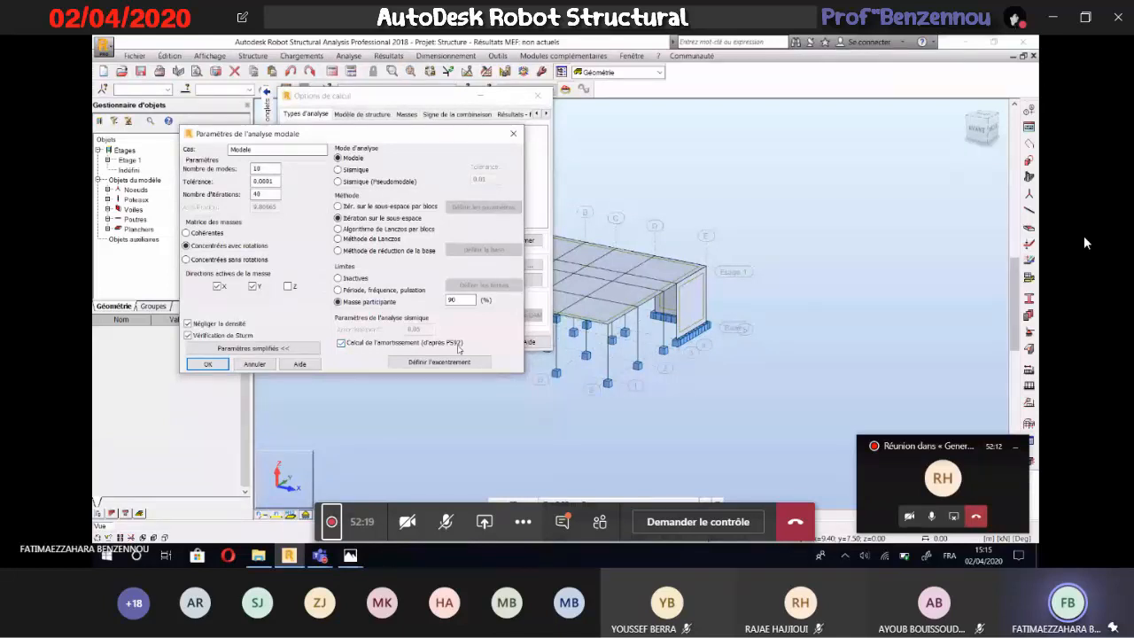
{"action": "left_click", "coordinate": [209, 364]}
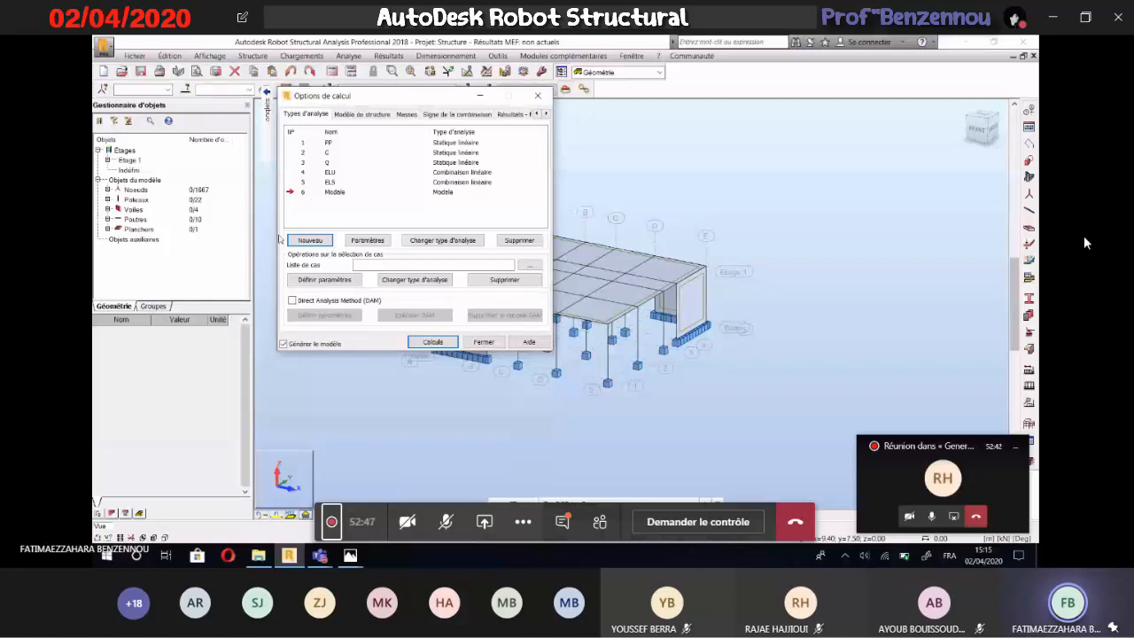
Add a seismic analysis case to the R.P.S. 2011 code and bring up its parameters
{"action": "left_click", "coordinate": [326, 243]}
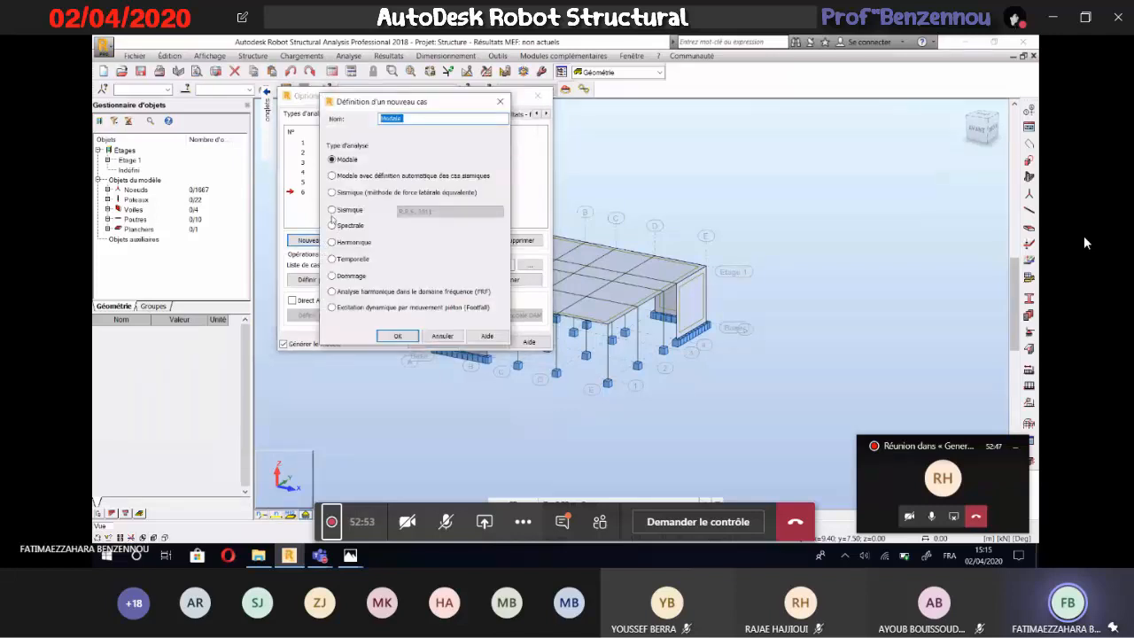
{"action": "left_click", "coordinate": [333, 210]}
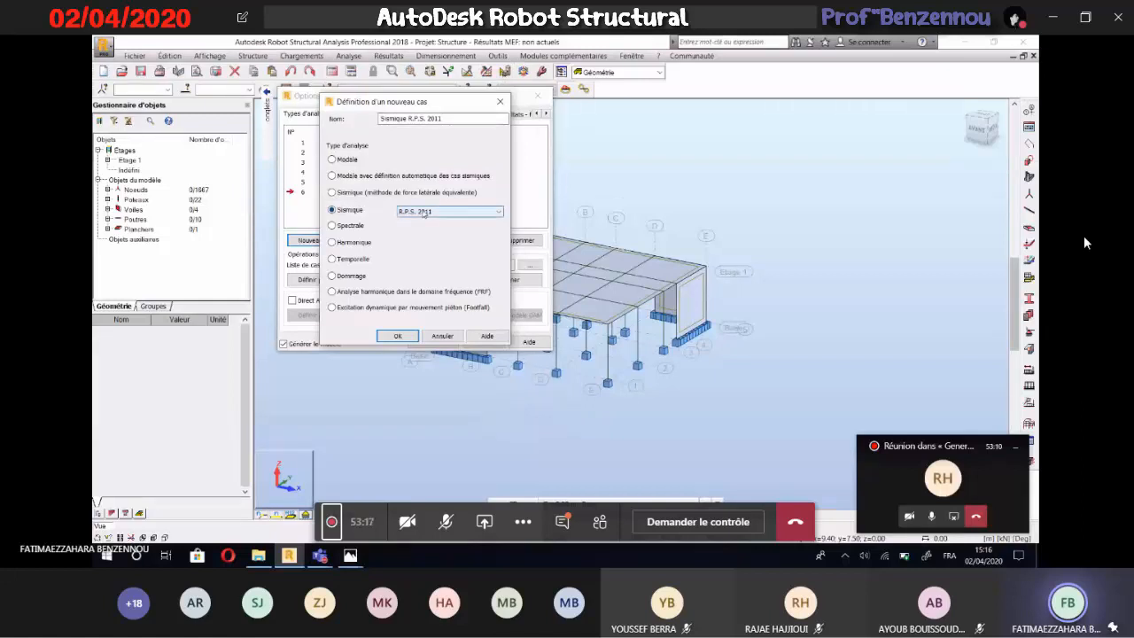
{"action": "left_click", "coordinate": [398, 336]}
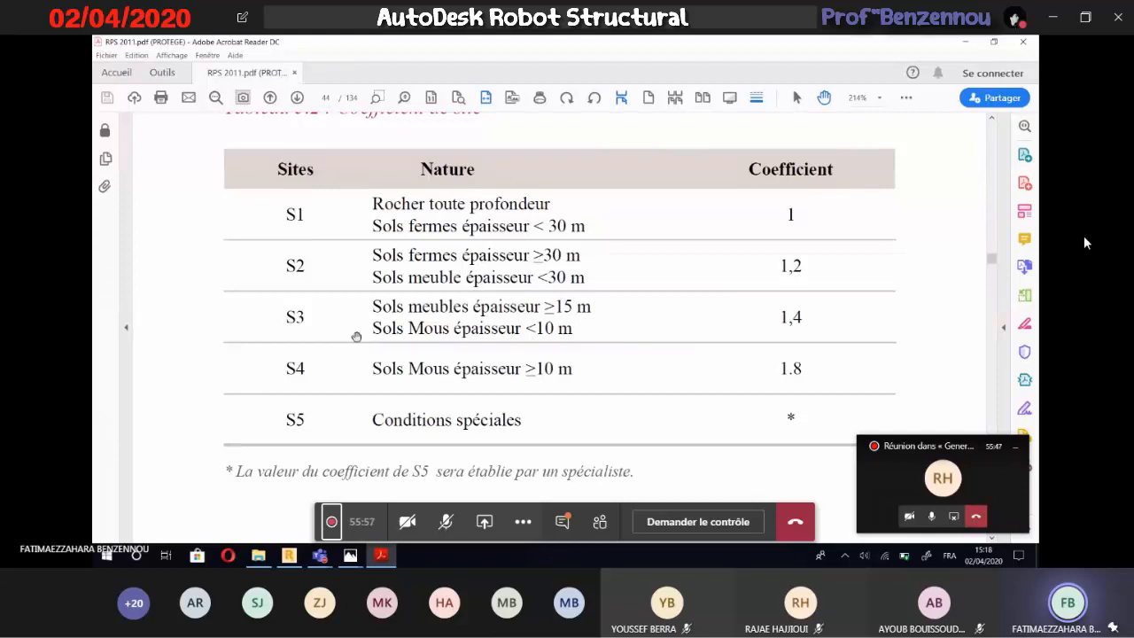
{"action": "left_click", "coordinate": [288, 554]}
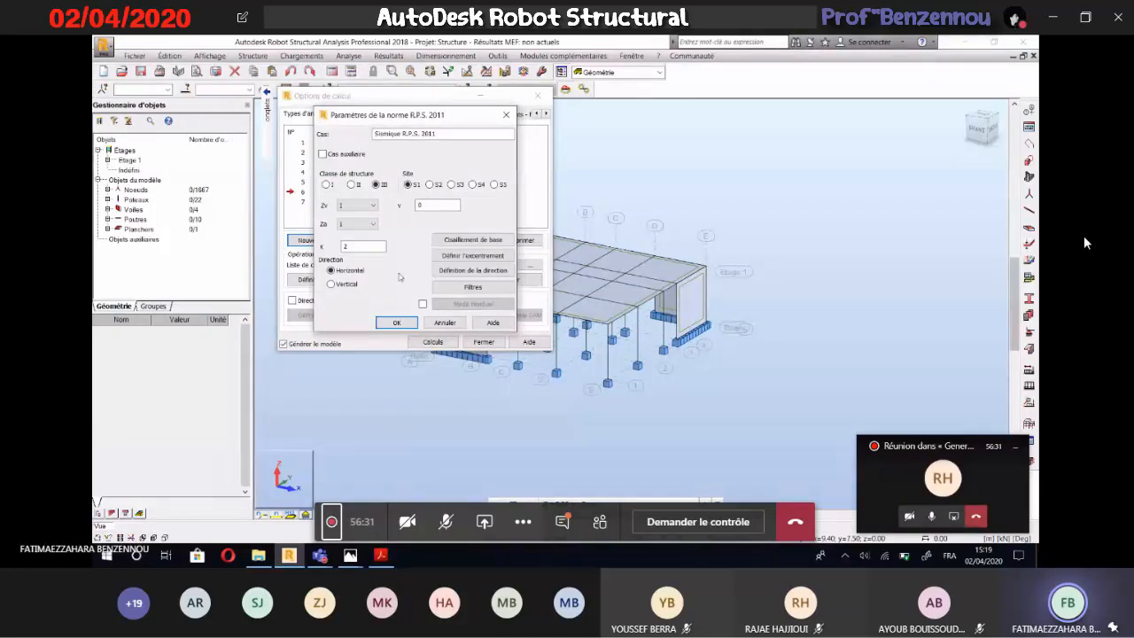
Switch to RPS 2011.pdf in Adobe Acrobat Reader and consult Tableau 3.2 on ductility and building classes on page 31
{"action": "left_click", "coordinate": [380, 556]}
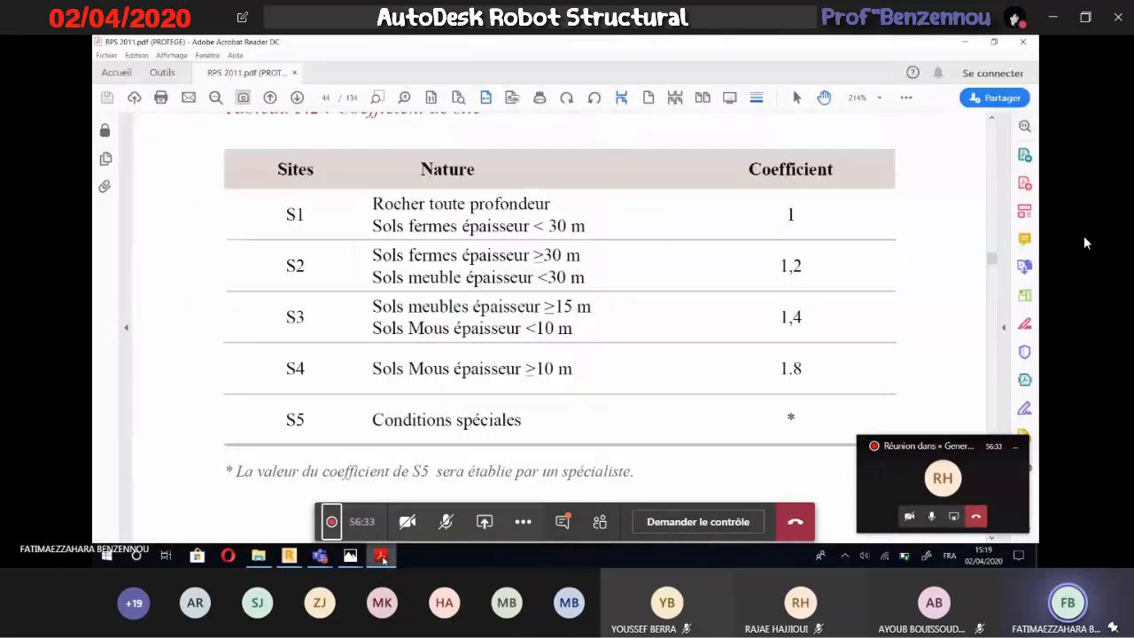
{"action": "left_click", "coordinate": [326, 98]}
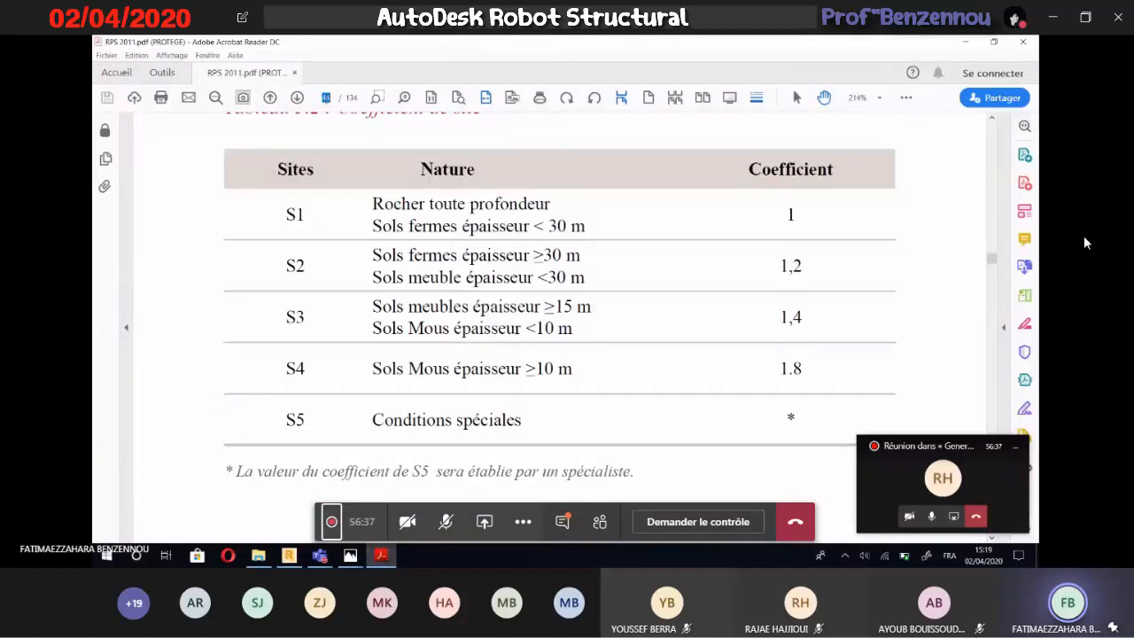
{"action": "type", "text": "31"}
{"action": "key", "text": "Return"}
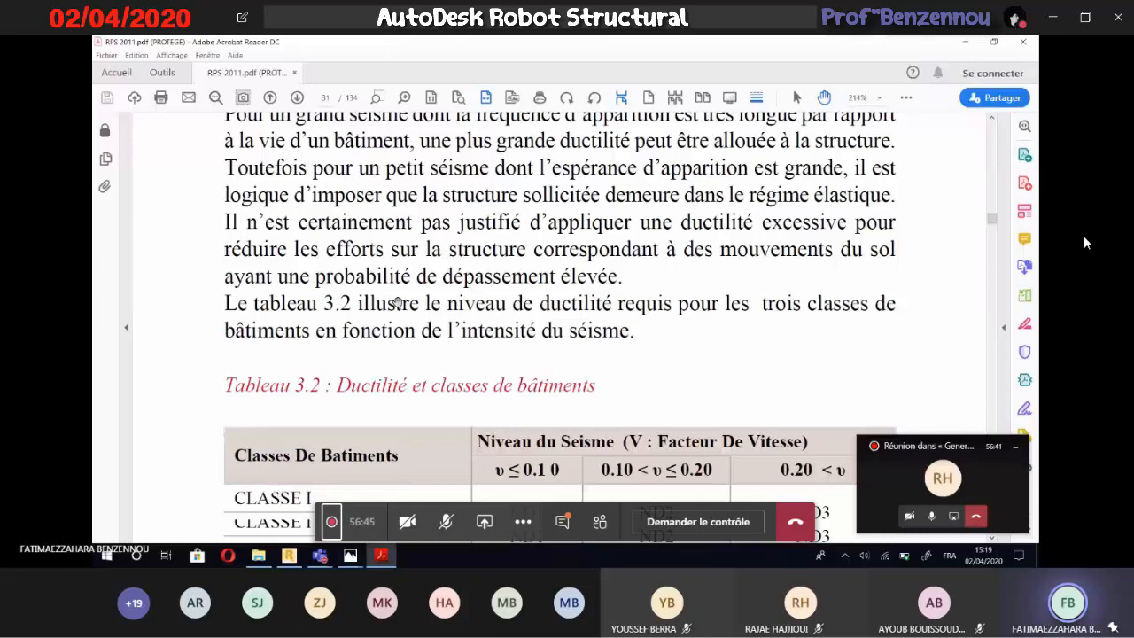
{"action": "scroll", "coordinate": [398, 302], "scroll_direction": "down", "scroll_amount": 3}
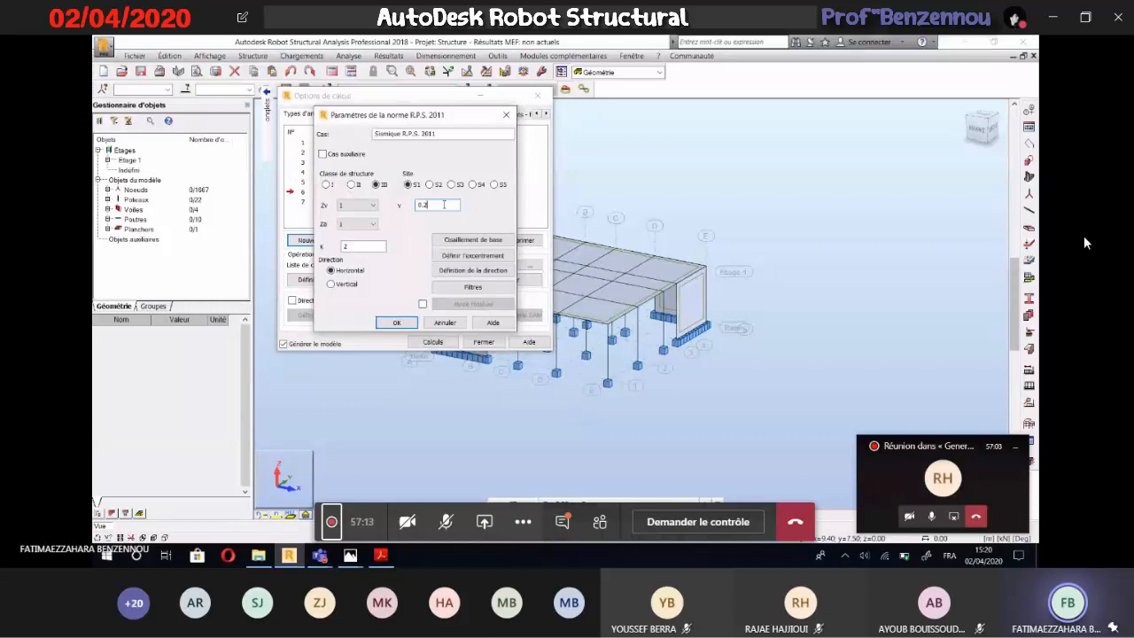
Return to RPS 2011.pdf in Adobe Acrobat Reader and go to the page containing Commentaire 3.1
{"action": "left_click", "coordinate": [380, 557]}
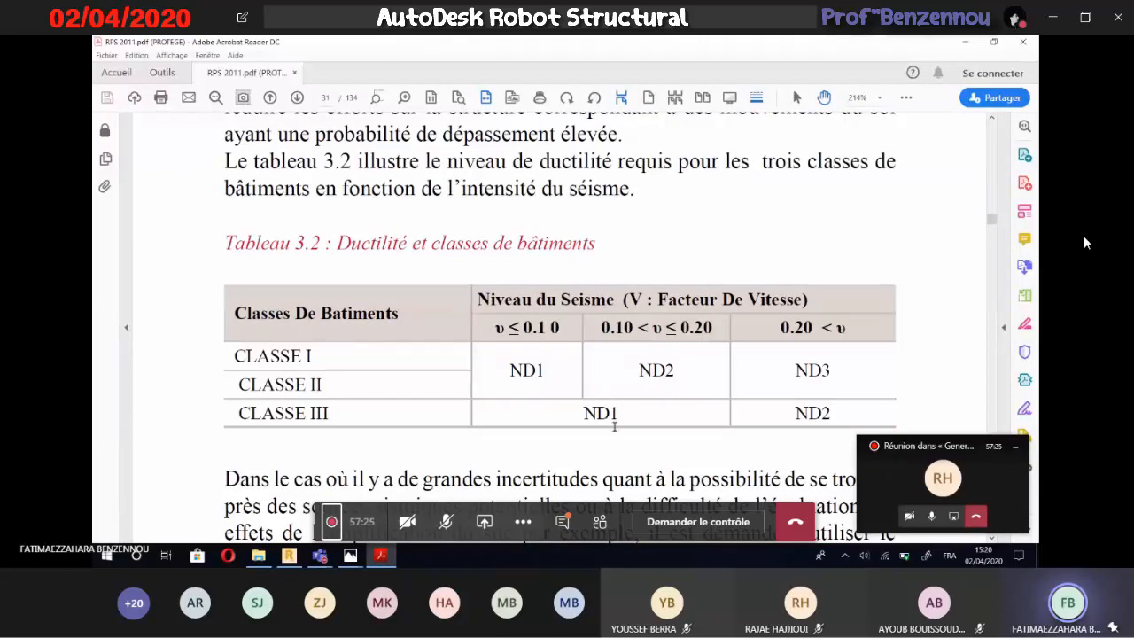
{"action": "key", "text": "ctrl+shift+n"}
{"action": "type", "text": "30"}
{"action": "key", "text": "Return"}
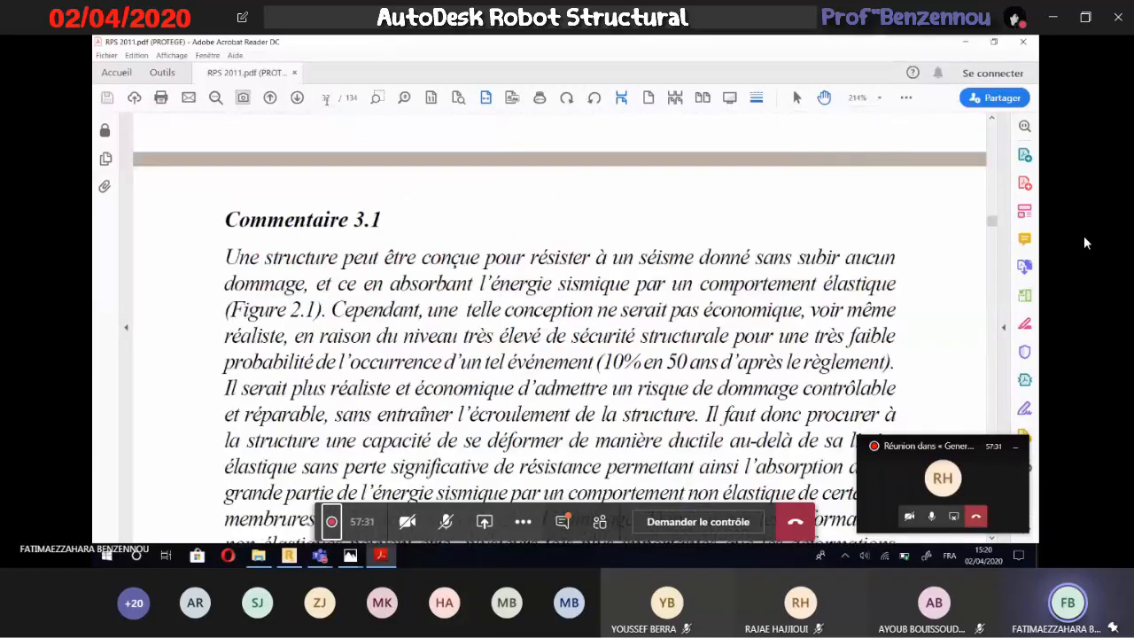